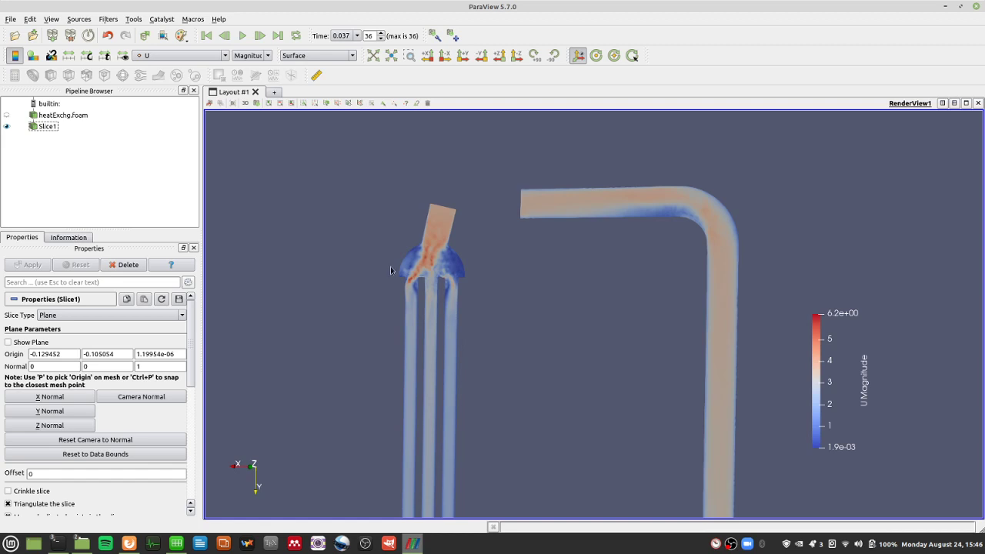
Examine the velocity magnitude on the slice where the angled inlet pipe enters the domed header and feeds the three tubes
{"action": "scroll", "coordinate": [390, 267], "scroll_direction": "up", "scroll_amount": 3}
{"action": "scroll", "coordinate": [388, 289], "scroll_direction": "down", "scroll_amount": 2}
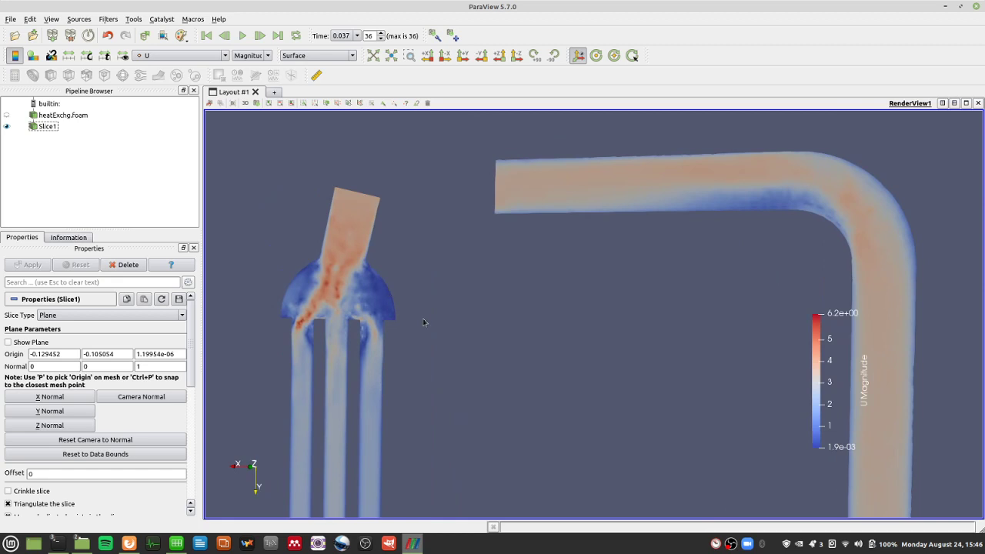
{"action": "scroll", "coordinate": [452, 337], "scroll_direction": "down", "scroll_amount": 3}
{"action": "scroll", "coordinate": [452, 337], "scroll_direction": "up", "scroll_amount": 2}
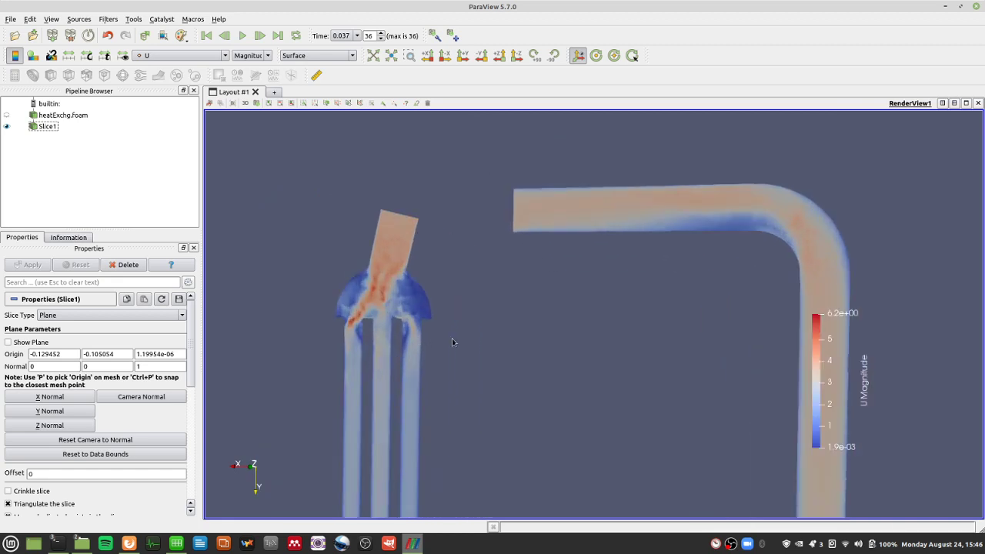
{"action": "scroll", "coordinate": [454, 338], "scroll_direction": "down", "scroll_amount": 2}
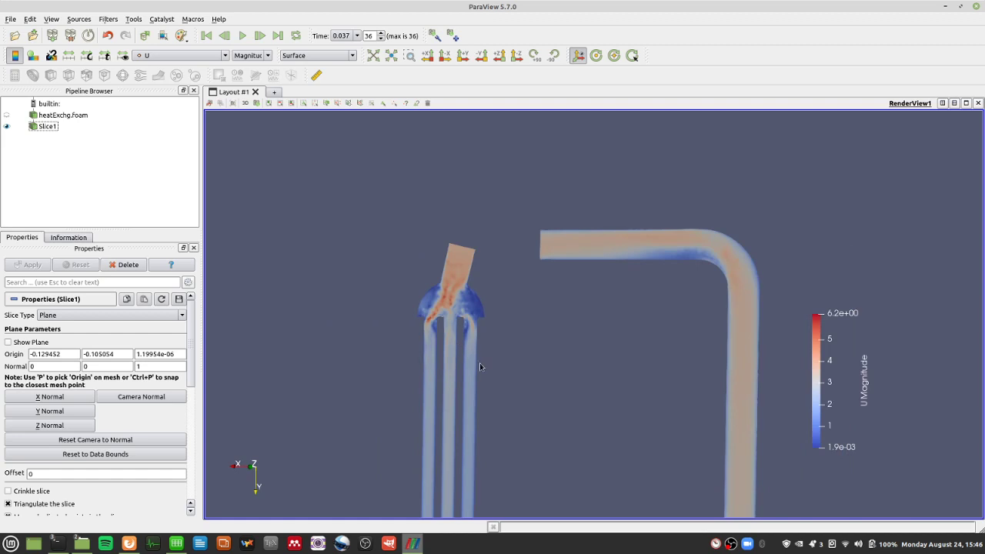
{"action": "scroll", "coordinate": [425, 269], "scroll_direction": "up", "scroll_amount": 5}
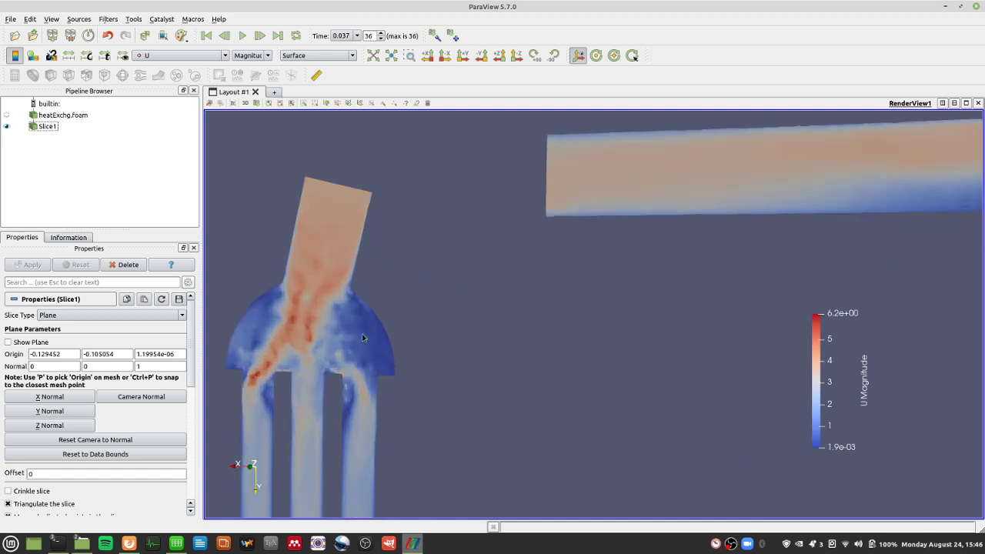
{"action": "left_click_drag", "start_coordinate": [364, 338], "coordinate": [434, 374]}
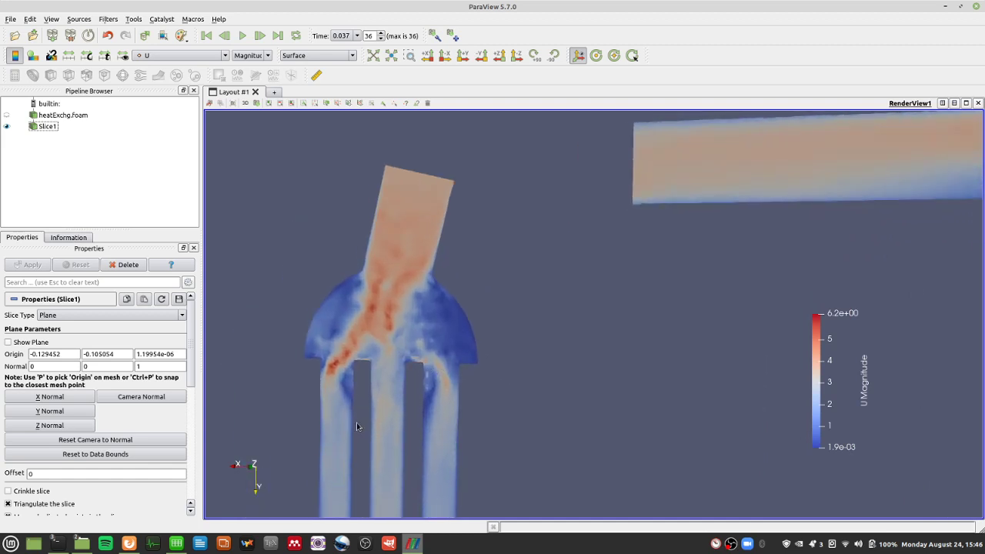
{"action": "scroll", "coordinate": [396, 414], "scroll_direction": "down", "scroll_amount": 3}
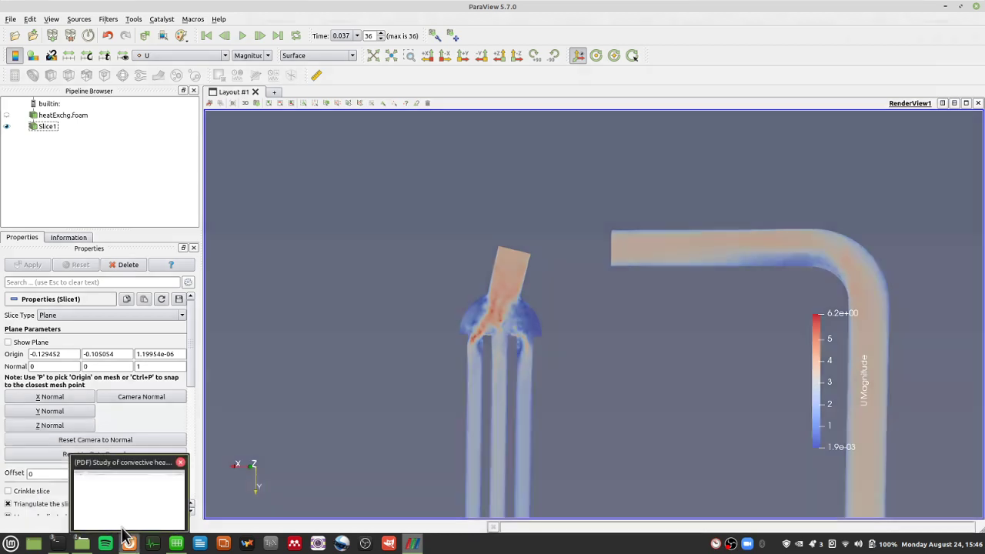
Switch to Firefox and highlight "convective heat transfer in turbulent jet impingement" in the paper's title
{"action": "left_click", "coordinate": [123, 531]}
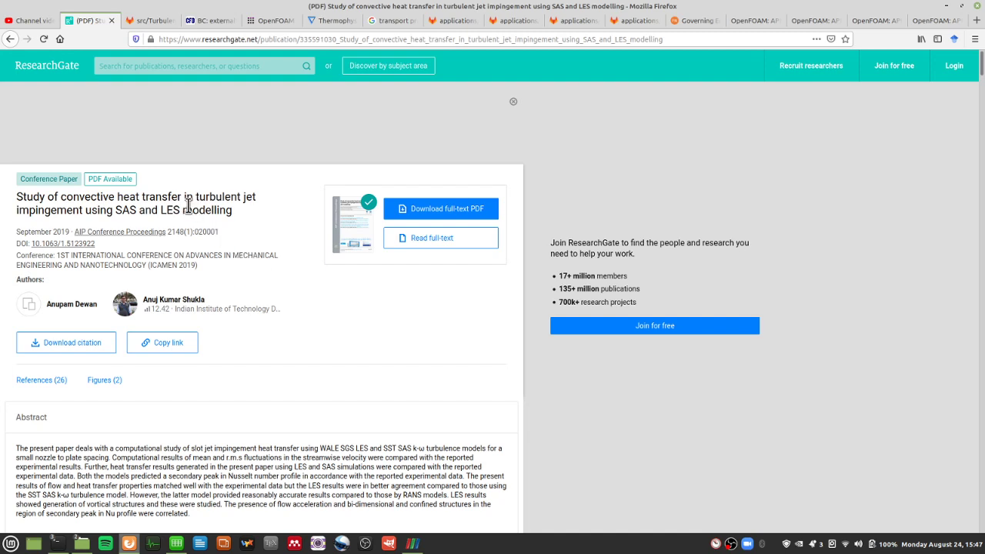
{"action": "triple_click", "coordinate": [224, 228]}
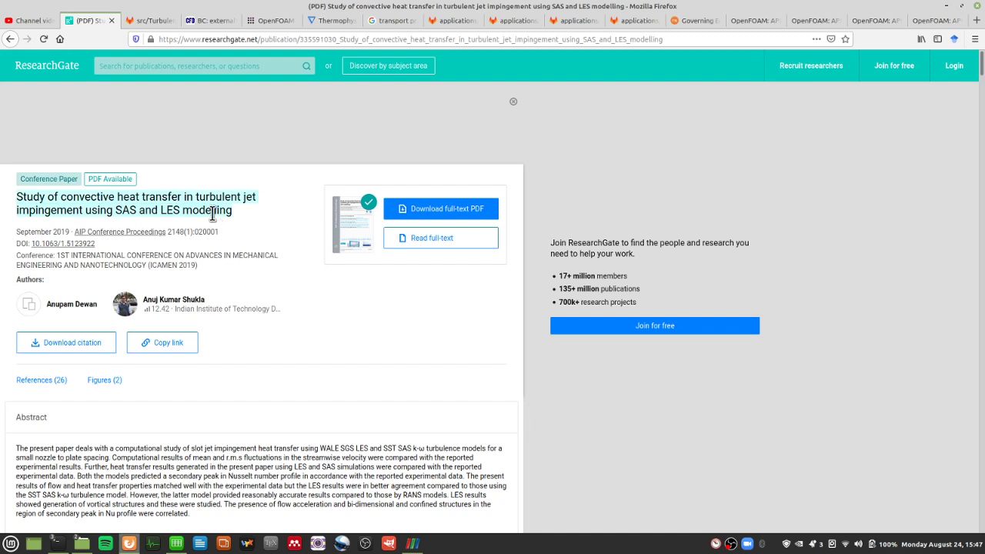
{"action": "left_click", "coordinate": [212, 214]}
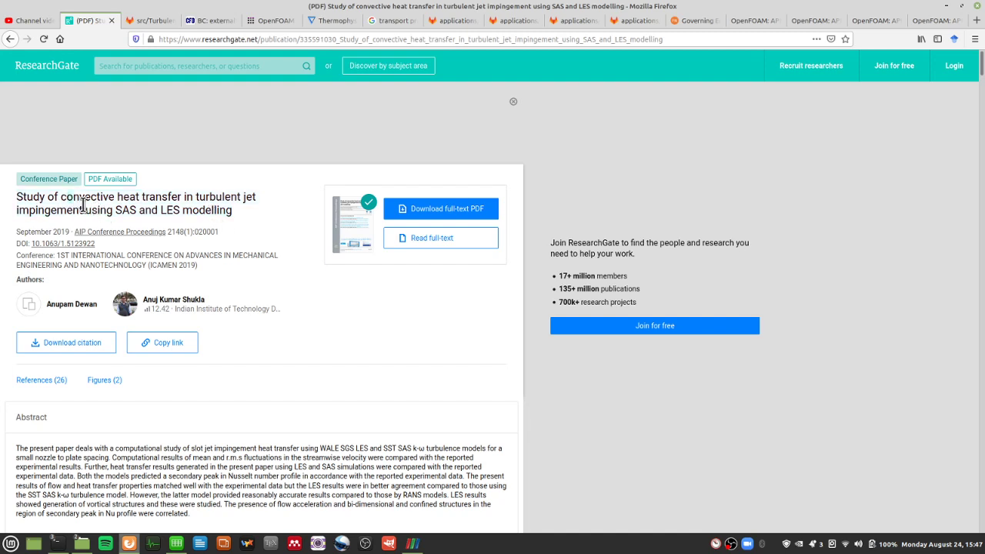
{"action": "left_click_drag", "start_coordinate": [61, 198], "coordinate": [81, 210]}
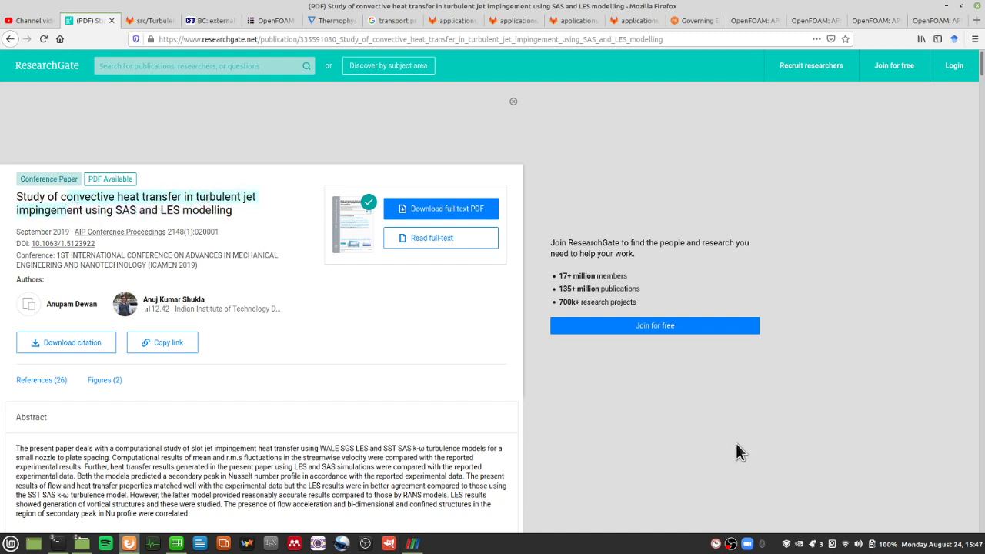
Switch to GIMP and create a new 1920x1080 image with a black background
{"action": "left_click", "coordinate": [389, 543]}
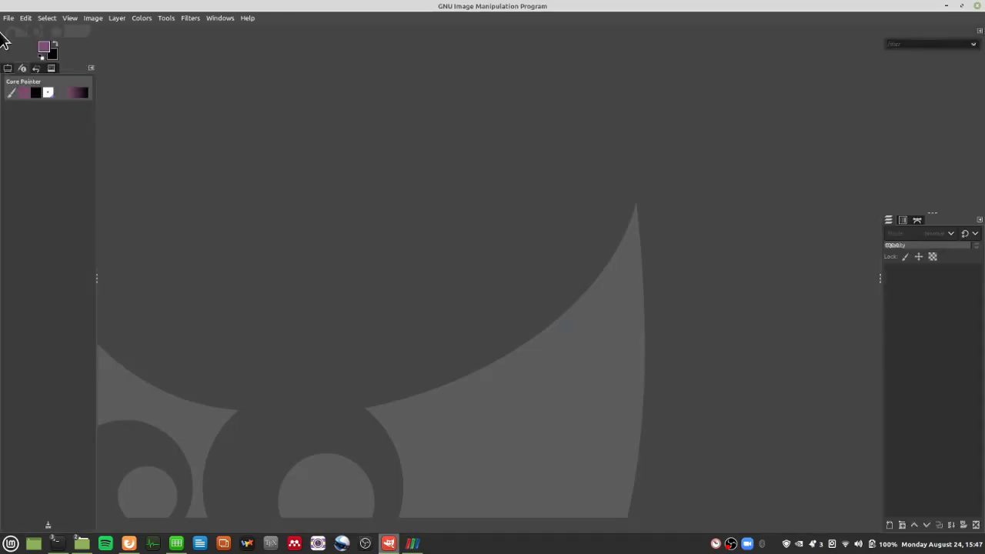
{"action": "left_click", "coordinate": [9, 18]}
{"action": "left_click", "coordinate": [19, 31]}
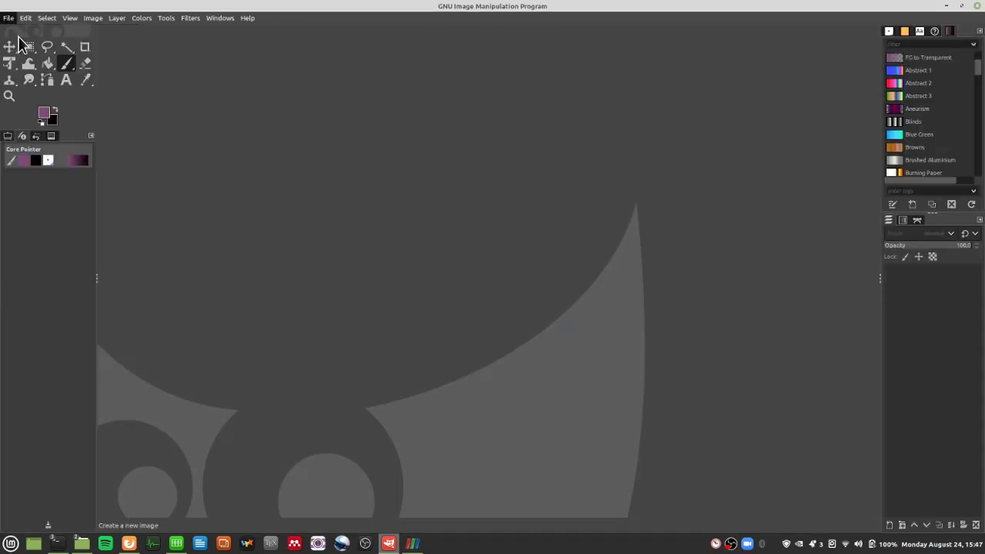
{"action": "left_click", "coordinate": [171, 134]}
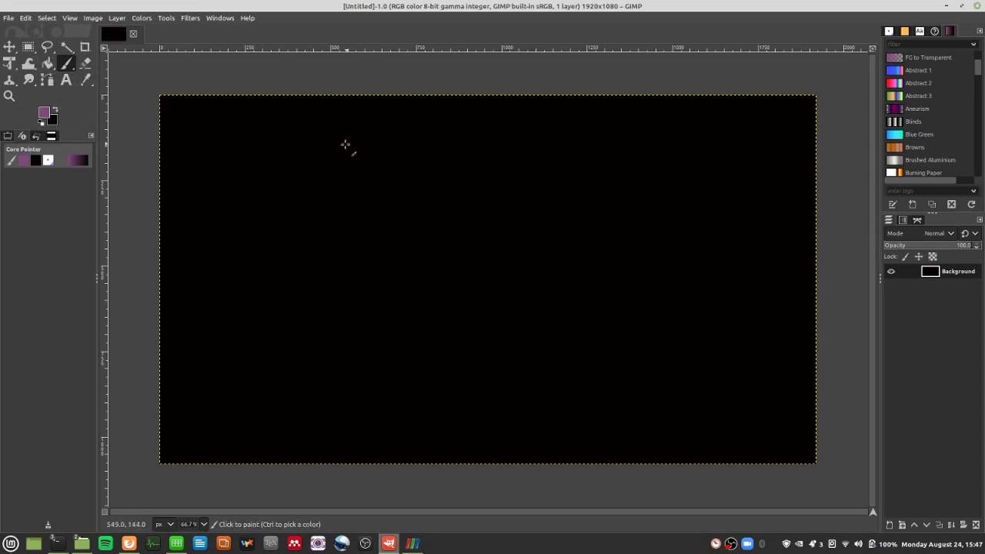
Paint a slanted hose outlet with downward flow arrows above a long horizontal surface line
{"action": "left_click_drag", "start_coordinate": [328, 136], "coordinate": [344, 185]}
{"action": "left_click_drag", "start_coordinate": [359, 133], "coordinate": [377, 176]}
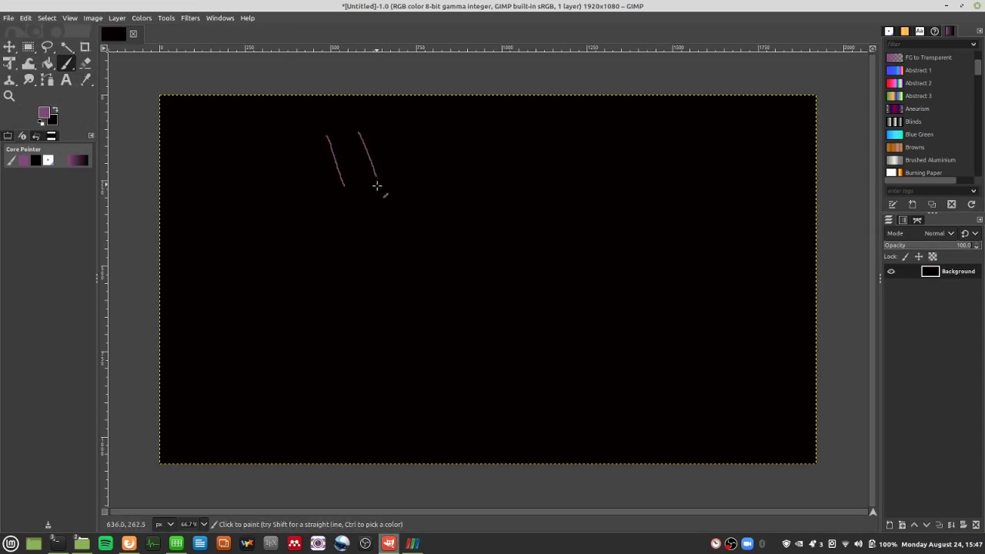
{"action": "left_click_drag", "start_coordinate": [239, 317], "coordinate": [818, 319]}
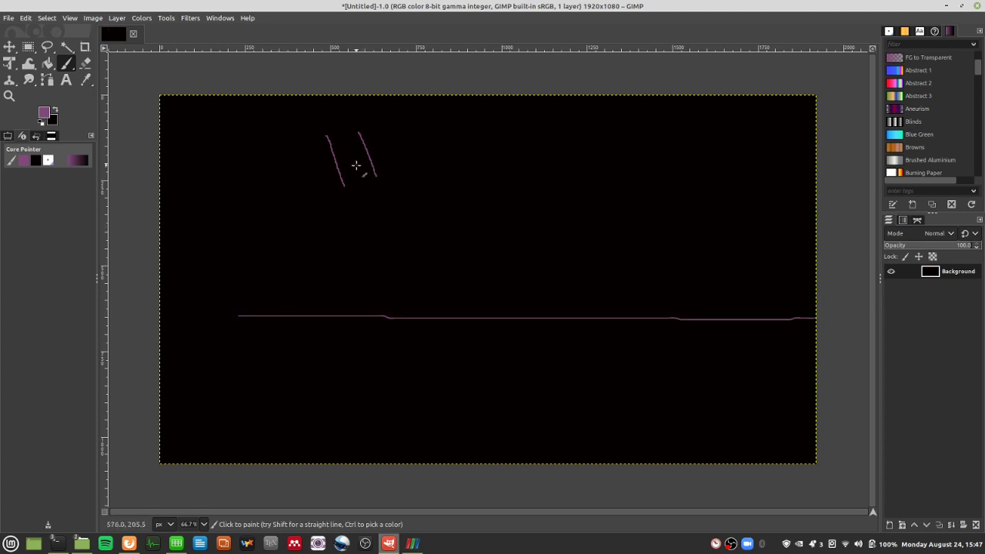
{"action": "mouse_move", "coordinate": [352, 163]}
{"action": "left_mouse_down"}
{"action": "mouse_move", "coordinate": [370, 224]}
{"action": "mouse_move", "coordinate": [367, 216]}
{"action": "left_mouse_up"}
{"action": "mouse_move", "coordinate": [367, 171]}
{"action": "left_mouse_down"}
{"action": "mouse_move", "coordinate": [394, 227]}
{"action": "mouse_move", "coordinate": [389, 218]}
{"action": "left_mouse_up"}
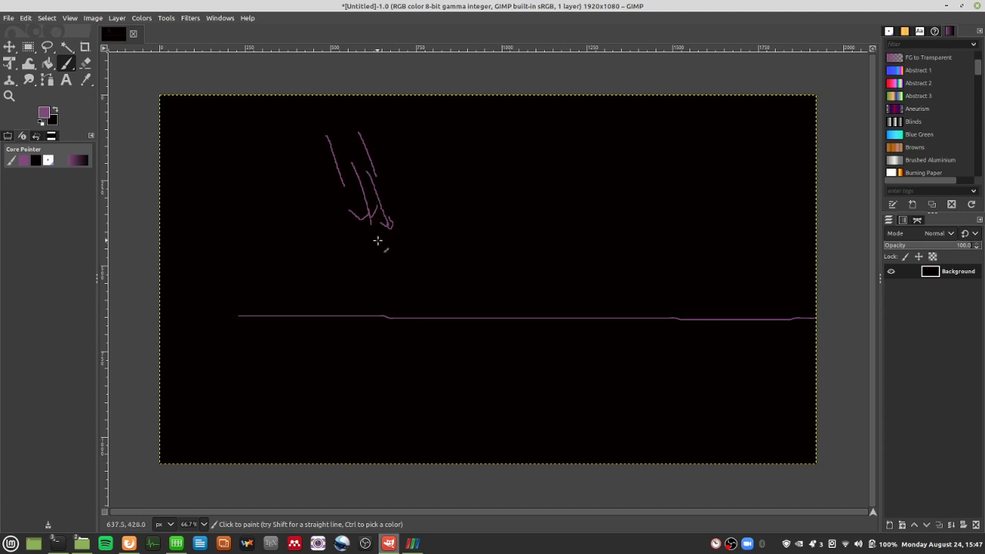
{"action": "left_click_drag", "start_coordinate": [385, 253], "coordinate": [390, 250]}
Handwrite the label "Garden hose" beside the outlet and "Surface" below the horizontal line
{"action": "mouse_move", "coordinate": [417, 123]}
{"action": "left_mouse_down"}
{"action": "mouse_move", "coordinate": [451, 135]}
{"action": "mouse_move", "coordinate": [455, 112]}
{"action": "mouse_move", "coordinate": [461, 136]}
{"action": "mouse_move", "coordinate": [467, 125]}
{"action": "mouse_move", "coordinate": [483, 133]}
{"action": "mouse_move", "coordinate": [498, 121]}
{"action": "mouse_move", "coordinate": [498, 139]}
{"action": "mouse_move", "coordinate": [525, 121]}
{"action": "mouse_move", "coordinate": [549, 133]}
{"action": "left_mouse_up"}
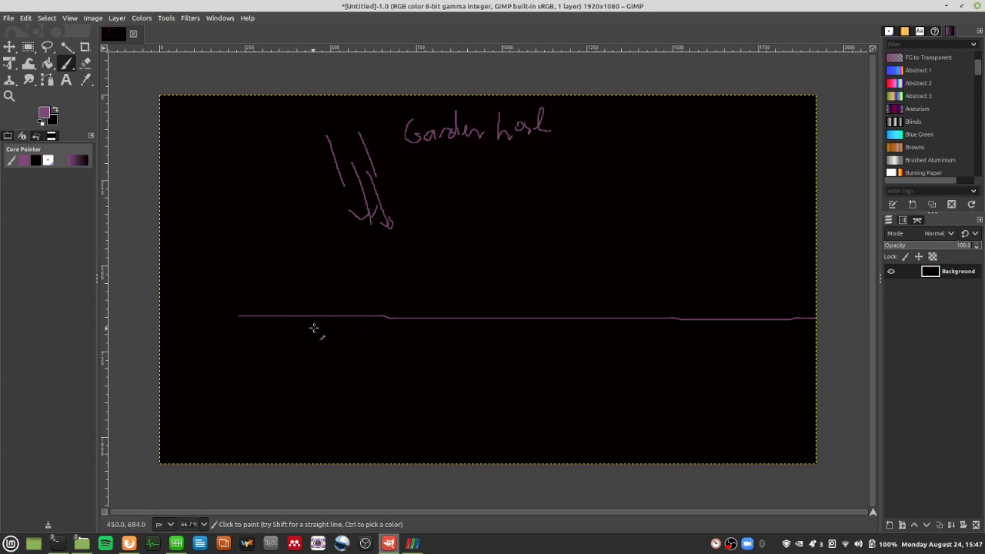
{"action": "mouse_move", "coordinate": [344, 332]}
{"action": "left_mouse_down"}
{"action": "mouse_move", "coordinate": [332, 340]}
{"action": "mouse_move", "coordinate": [369, 352]}
{"action": "mouse_move", "coordinate": [368, 339]}
{"action": "mouse_move", "coordinate": [398, 343]}
{"action": "mouse_move", "coordinate": [387, 365]}
{"action": "left_mouse_up"}
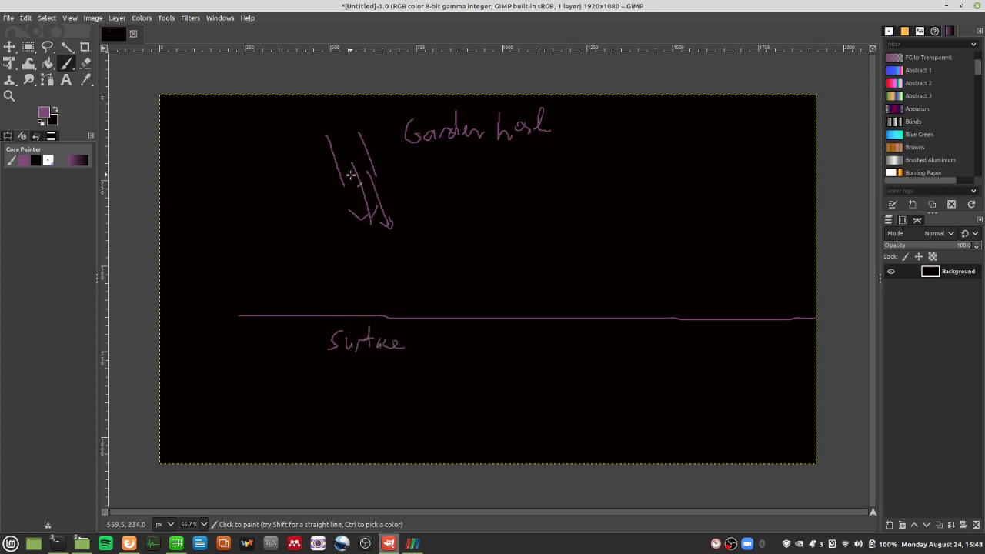
Paint the jet's curved boundaries spreading along the surface, with arrows for the incoming flow and the flow deflected upward on both sides
{"action": "mouse_move", "coordinate": [352, 175]}
{"action": "left_mouse_down"}
{"action": "mouse_move", "coordinate": [350, 219]}
{"action": "mouse_move", "coordinate": [364, 215]}
{"action": "mouse_move", "coordinate": [389, 297]}
{"action": "mouse_move", "coordinate": [406, 277]}
{"action": "left_mouse_up"}
{"action": "mouse_move", "coordinate": [238, 297]}
{"action": "left_mouse_down"}
{"action": "mouse_move", "coordinate": [327, 290]}
{"action": "mouse_move", "coordinate": [350, 250]}
{"action": "mouse_move", "coordinate": [353, 209]}
{"action": "mouse_move", "coordinate": [493, 272]}
{"action": "mouse_move", "coordinate": [689, 288]}
{"action": "left_mouse_up"}
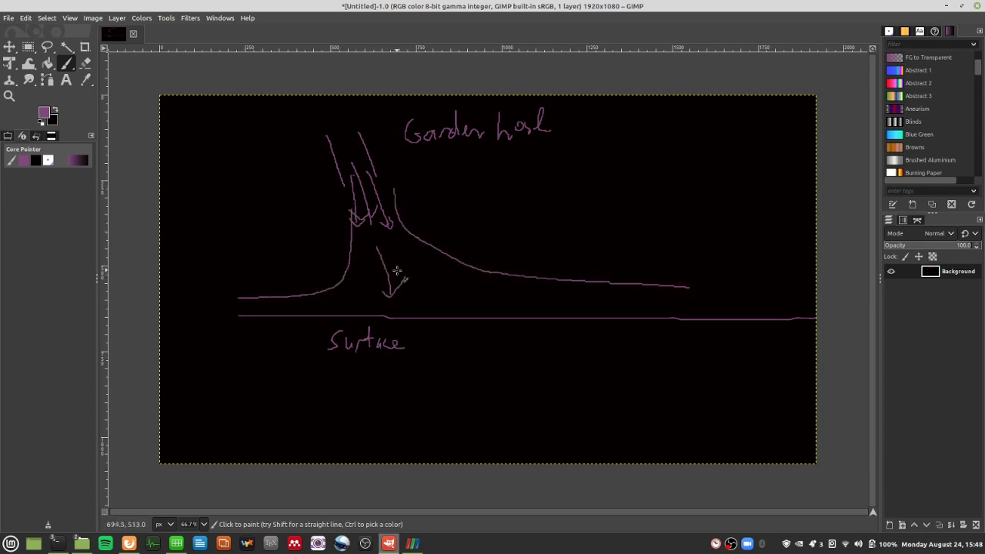
{"action": "left_click_drag", "start_coordinate": [429, 289], "coordinate": [489, 237]}
{"action": "mouse_move", "coordinate": [459, 237]}
{"action": "left_mouse_down"}
{"action": "mouse_move", "coordinate": [489, 234]}
{"action": "mouse_move", "coordinate": [488, 256]}
{"action": "left_mouse_up"}
{"action": "mouse_move", "coordinate": [346, 300]}
{"action": "left_mouse_down"}
{"action": "mouse_move", "coordinate": [262, 257]}
{"action": "mouse_move", "coordinate": [264, 283]}
{"action": "mouse_move", "coordinate": [269, 262]}
{"action": "mouse_move", "coordinate": [298, 259]}
{"action": "left_mouse_up"}
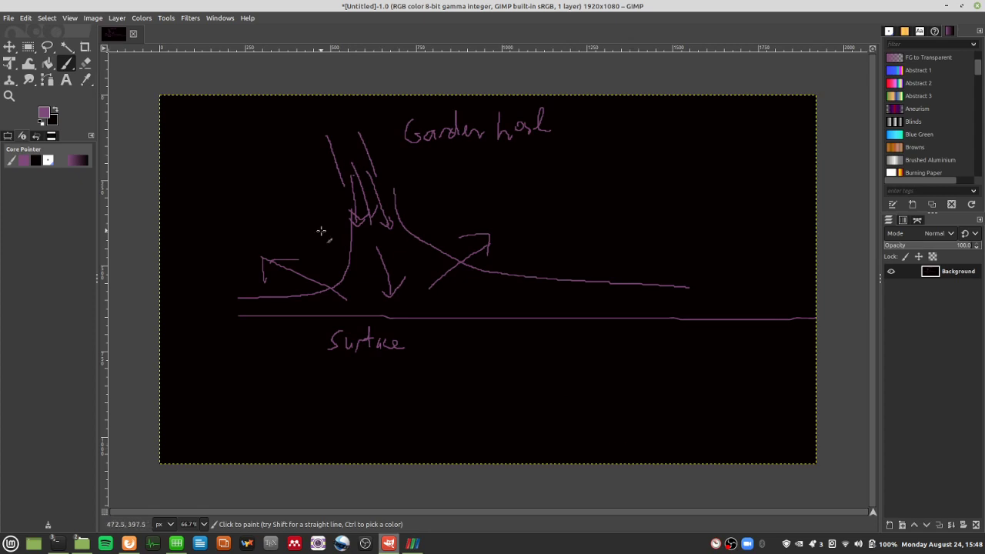
{"action": "left_click_drag", "start_coordinate": [341, 156], "coordinate": [379, 219]}
{"action": "left_click_drag", "start_coordinate": [457, 285], "coordinate": [481, 285]}
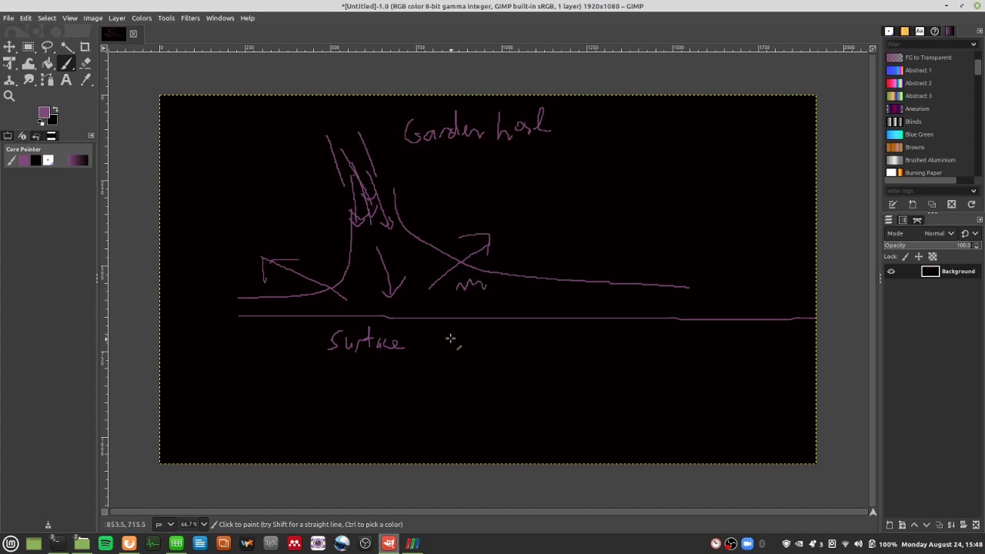
Switch to ParaView and examine how the inlet jet strikes the tube entrances inside the domed header of the slice
{"action": "left_click", "coordinate": [413, 543]}
{"action": "left_click_drag", "start_coordinate": [433, 315], "coordinate": [486, 260]}
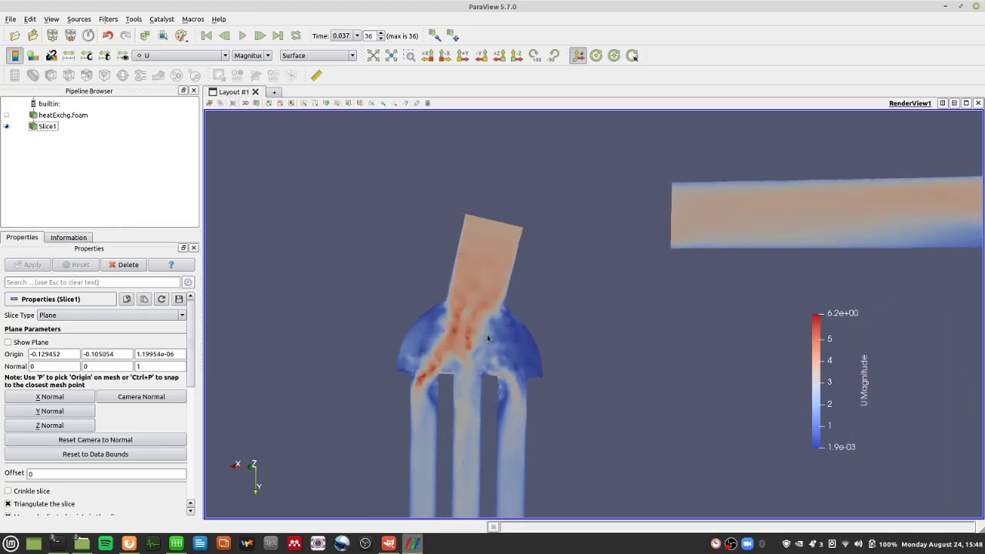
{"action": "scroll", "coordinate": [516, 383], "scroll_direction": "up", "scroll_amount": 4}
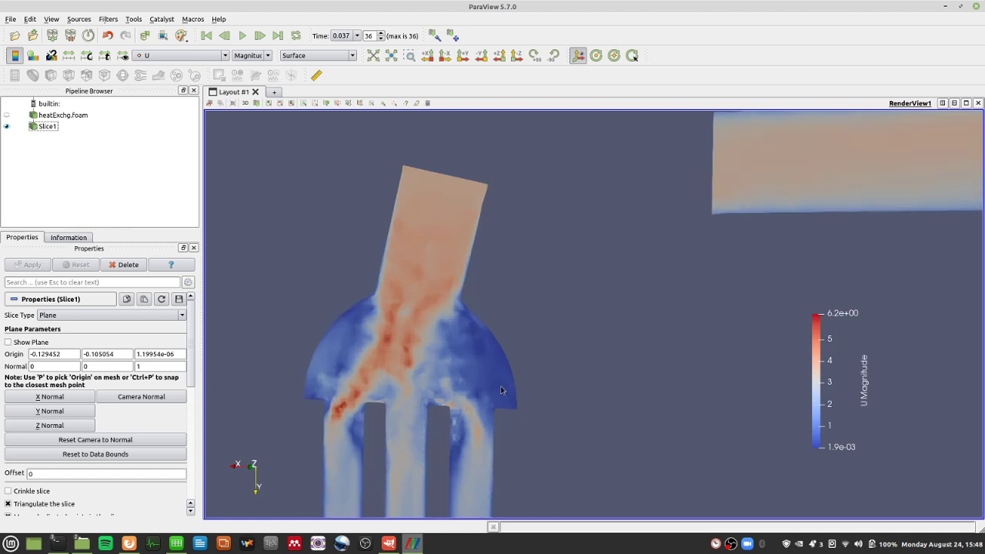
{"action": "scroll", "coordinate": [462, 385], "scroll_direction": "down", "scroll_amount": 3}
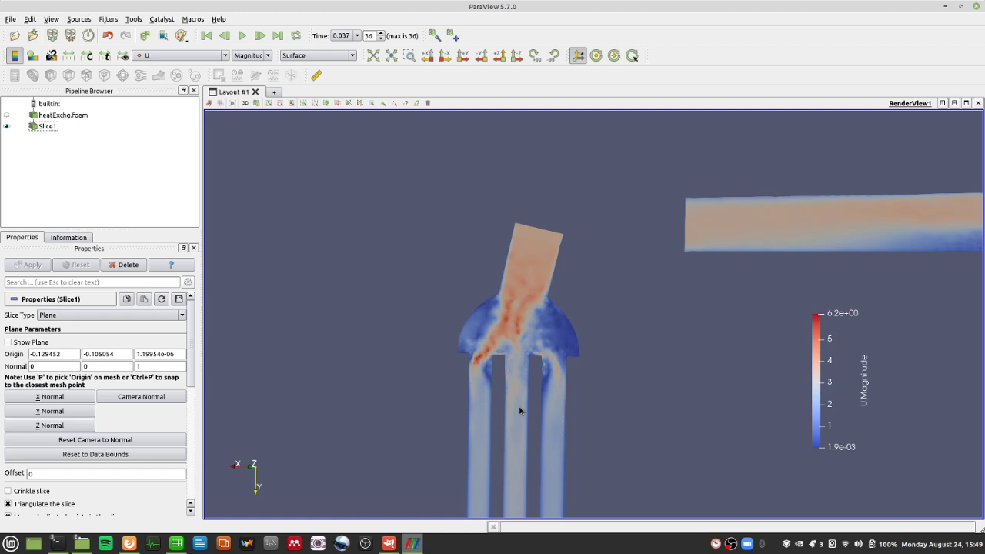
{"action": "scroll", "coordinate": [521, 411], "scroll_direction": "down", "scroll_amount": 4}
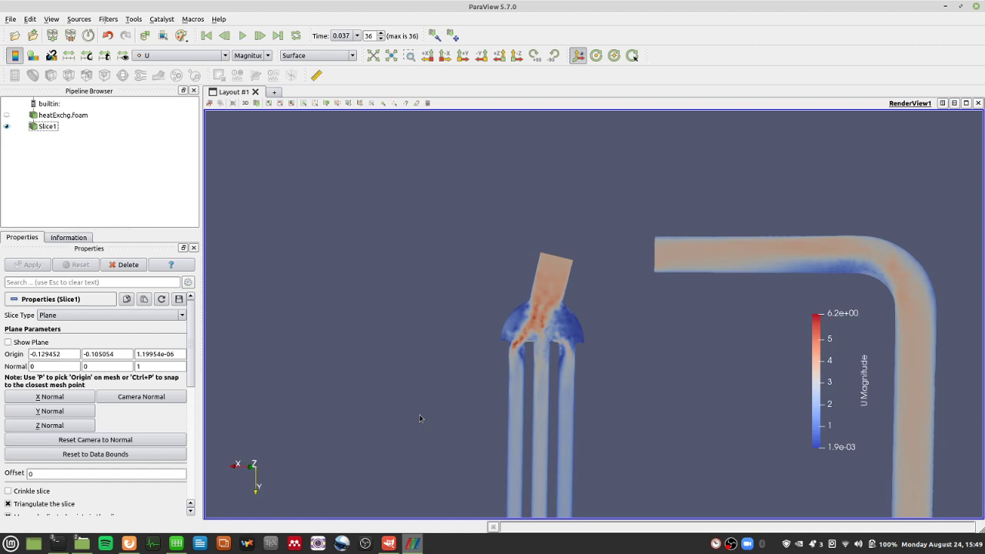
Switch to Firefox and highlight the abstract and the web address of the jet impingement paper
{"action": "left_click", "coordinate": [129, 543]}
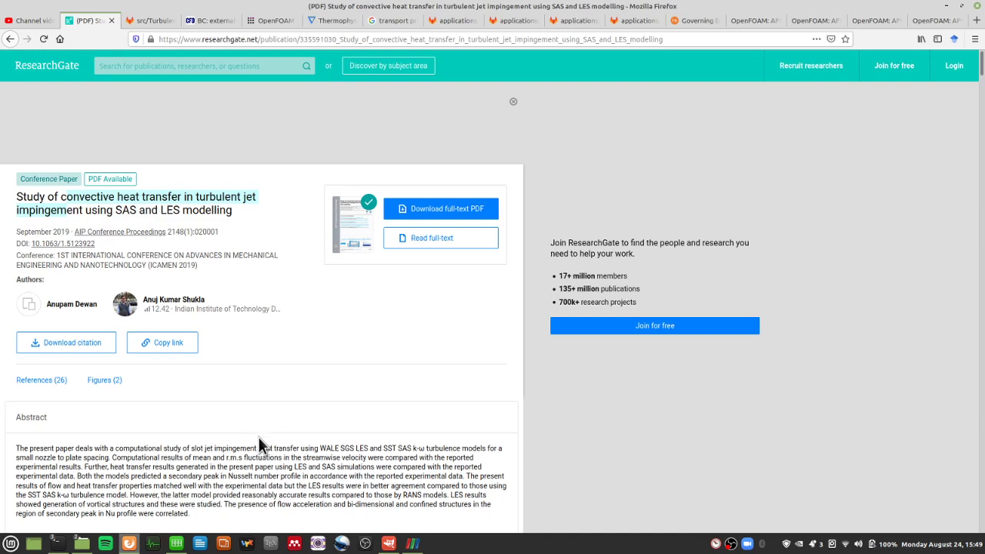
{"action": "scroll", "coordinate": [258, 445], "scroll_direction": "down", "scroll_amount": 4}
{"action": "triple_click", "coordinate": [198, 289]}
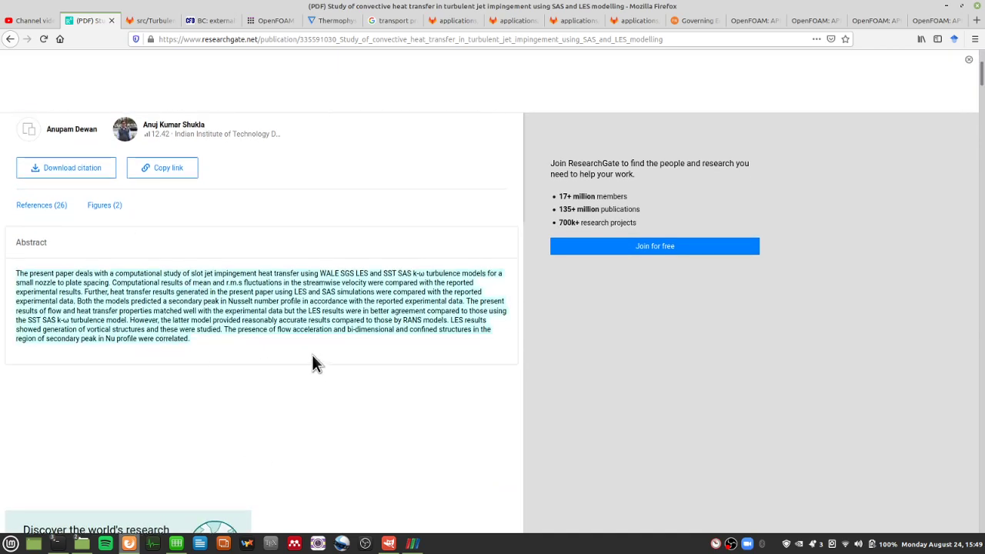
{"action": "scroll", "coordinate": [316, 364], "scroll_direction": "up", "scroll_amount": 4}
{"action": "left_click", "coordinate": [308, 39]}
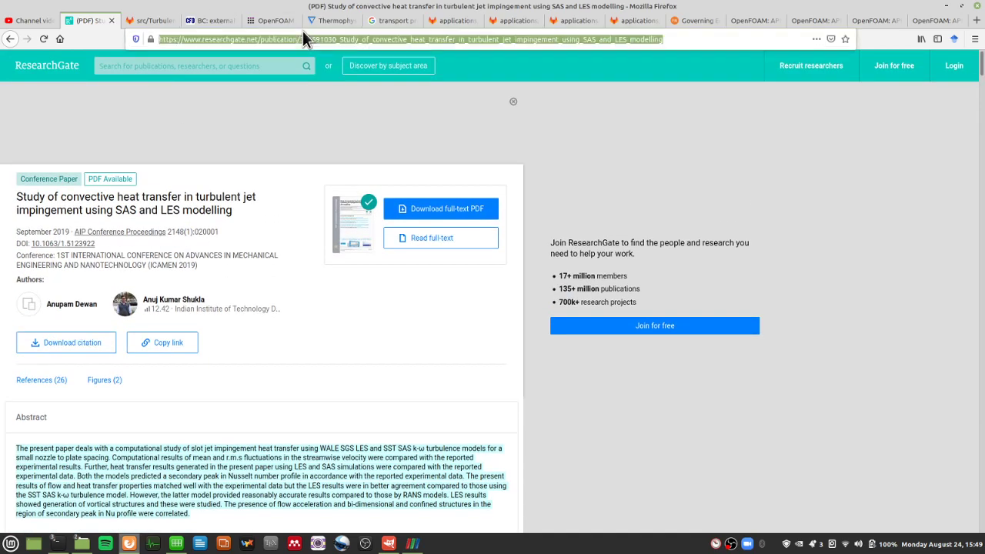
{"action": "left_click", "coordinate": [344, 452]}
Look through the paper's full text up to the computational domain section, and highlight the authors' names under the title
{"action": "scroll", "coordinate": [324, 467], "scroll_direction": "down", "scroll_amount": 17}
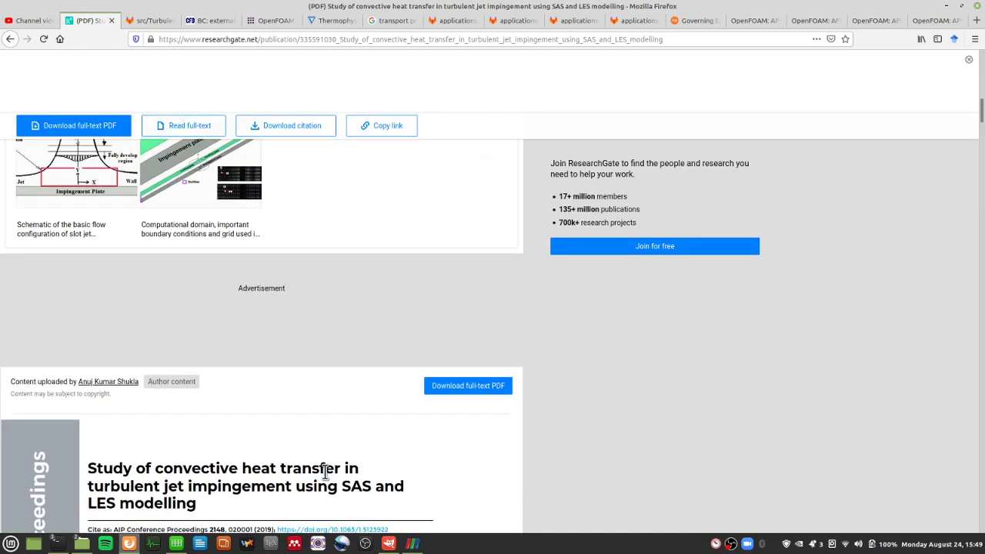
{"action": "scroll", "coordinate": [319, 474], "scroll_direction": "down", "scroll_amount": 14}
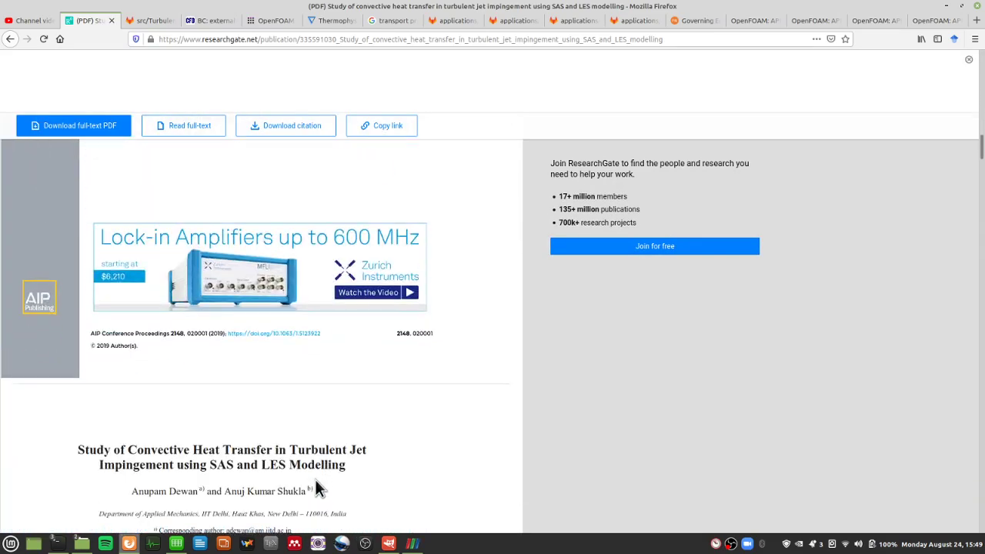
{"action": "scroll", "coordinate": [320, 489], "scroll_direction": "down", "scroll_amount": 20}
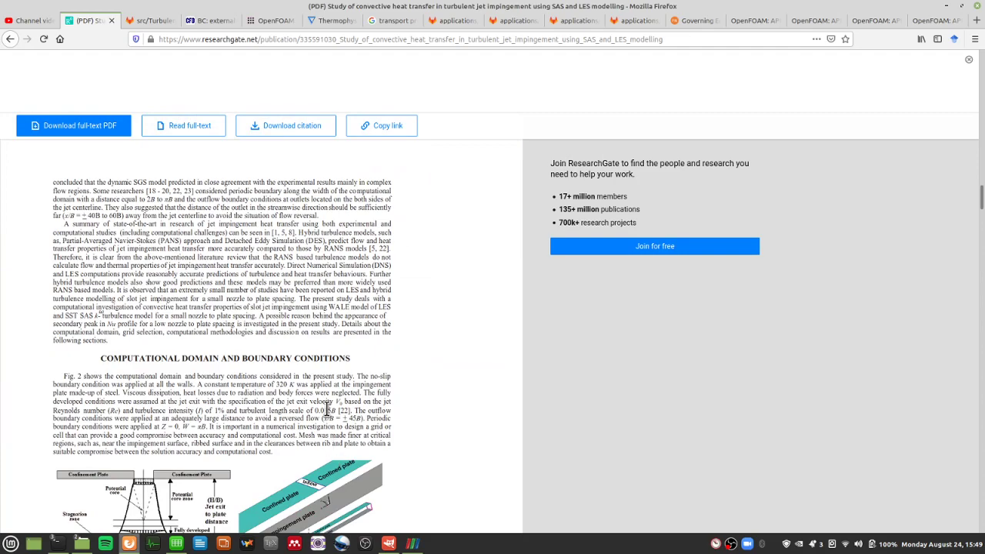
{"action": "scroll", "coordinate": [331, 439], "scroll_direction": "down", "scroll_amount": 2}
{"action": "scroll", "coordinate": [206, 350], "scroll_direction": "up", "scroll_amount": 4}
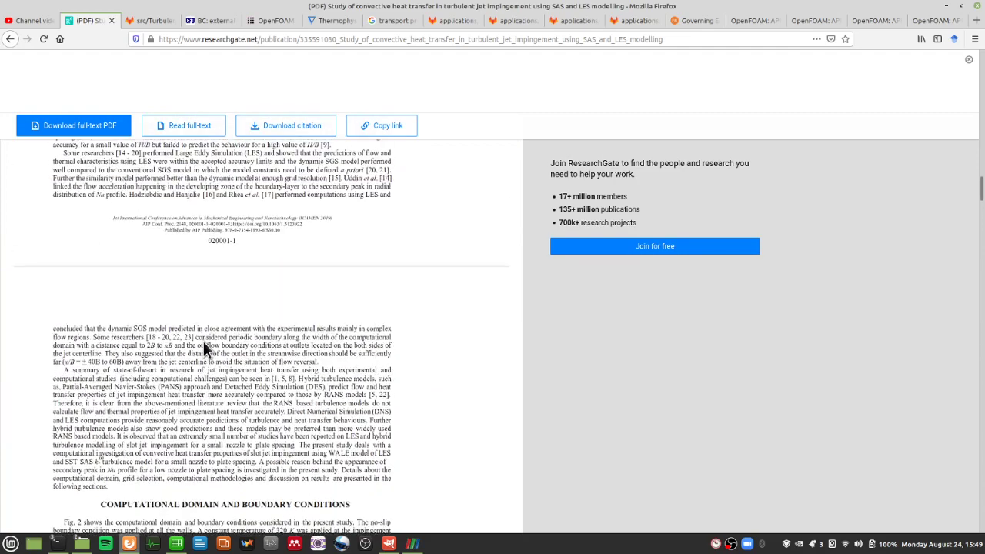
{"action": "scroll", "coordinate": [206, 350], "scroll_direction": "up", "scroll_amount": 10}
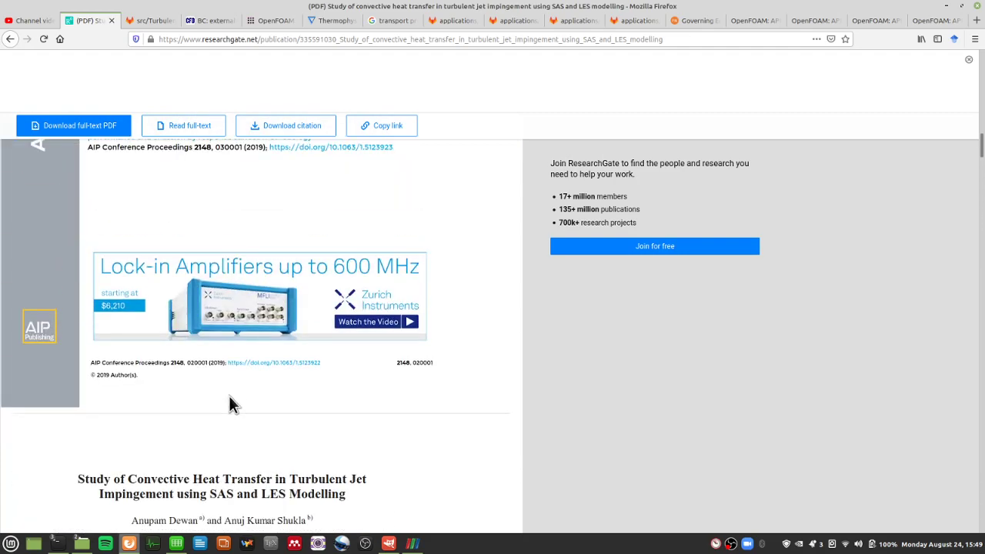
{"action": "scroll", "coordinate": [228, 395], "scroll_direction": "down", "scroll_amount": 3}
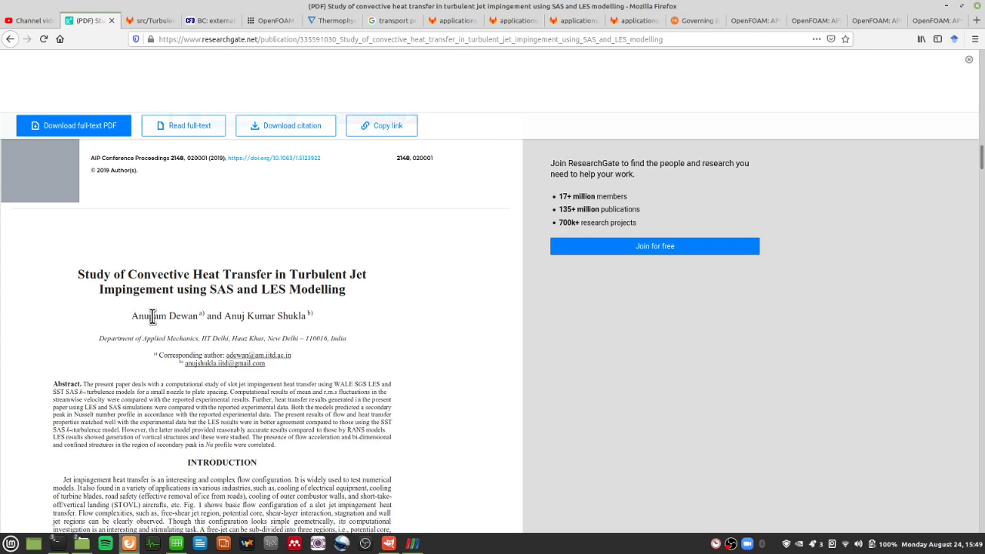
{"action": "left_click_drag", "start_coordinate": [152, 316], "coordinate": [311, 318]}
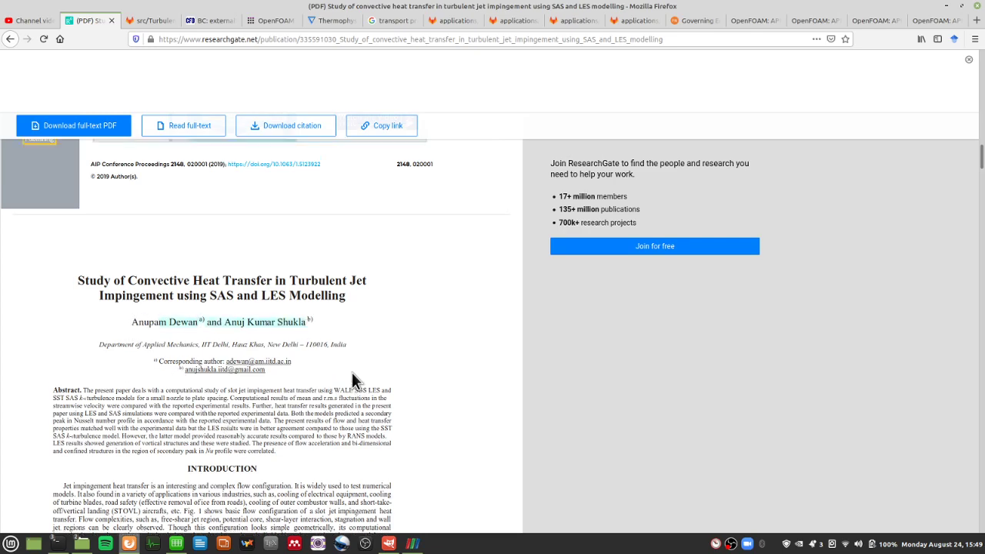
Look through the paper from its title page and highlight the wall, inlet and outflow conditions under Computational Domain and Boundary Conditions
{"action": "scroll", "coordinate": [352, 372], "scroll_direction": "up", "scroll_amount": 15}
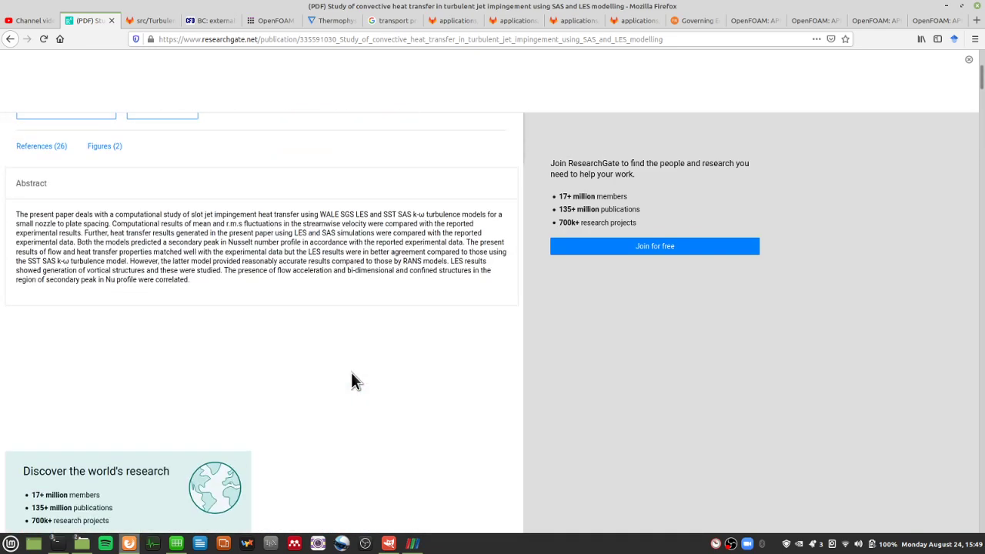
{"action": "scroll", "coordinate": [351, 375], "scroll_direction": "up", "scroll_amount": 3}
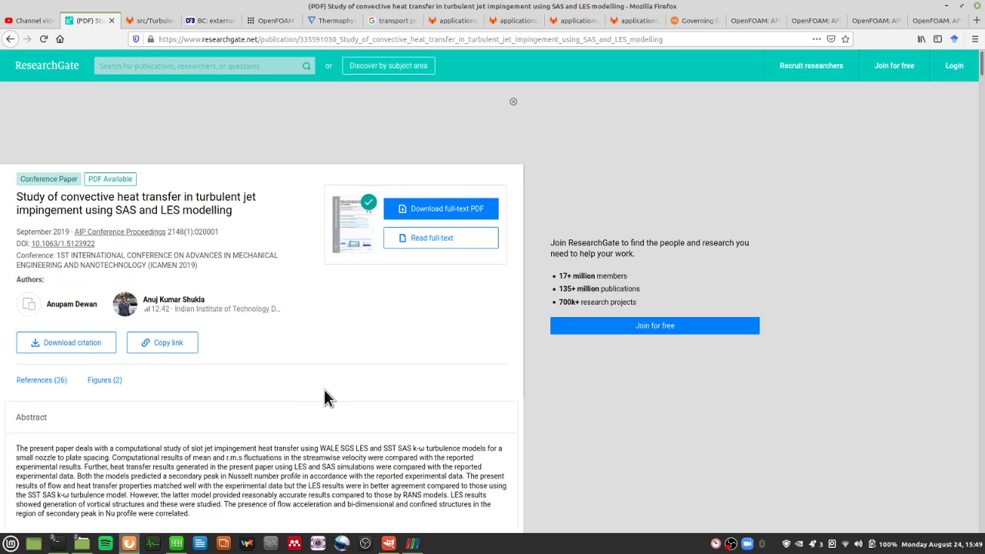
{"action": "scroll", "coordinate": [324, 393], "scroll_direction": "down", "scroll_amount": 10}
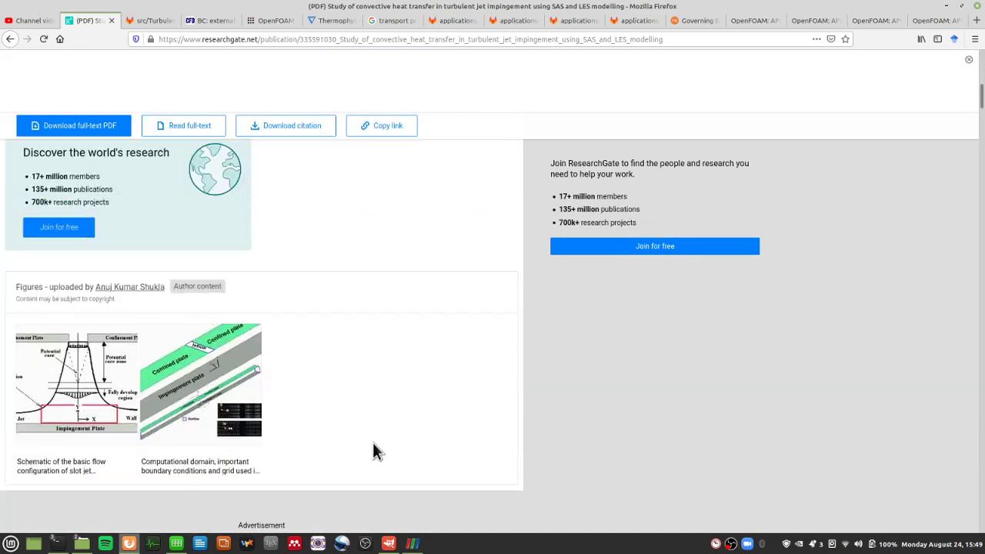
{"action": "scroll", "coordinate": [371, 445], "scroll_direction": "down", "scroll_amount": 4}
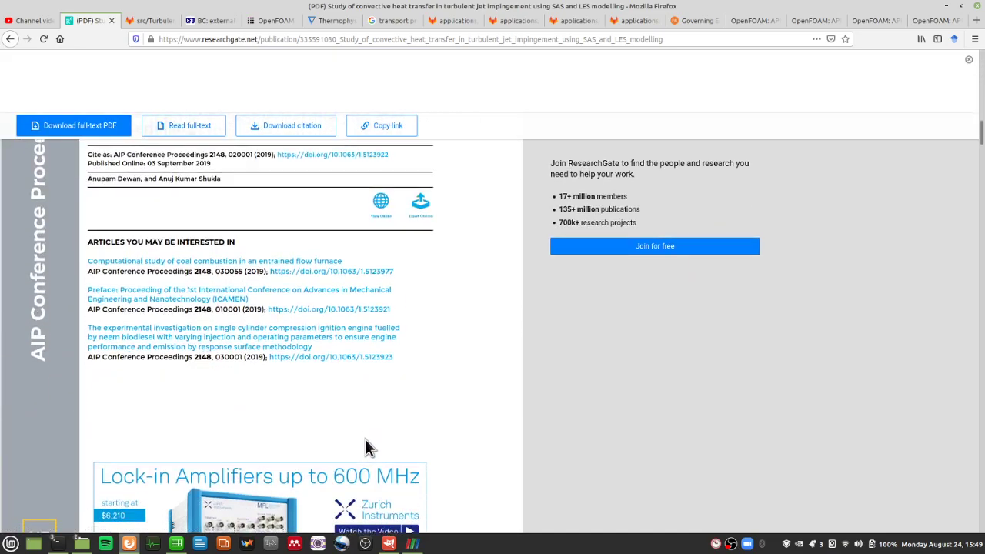
{"action": "scroll", "coordinate": [364, 446], "scroll_direction": "down", "scroll_amount": 6}
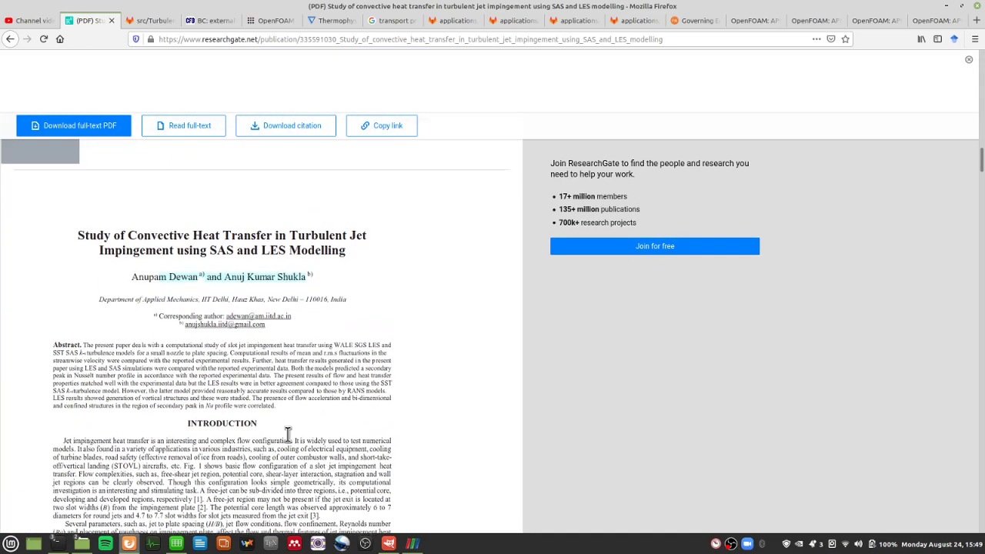
{"action": "left_click_drag", "start_coordinate": [284, 379], "coordinate": [158, 330]}
{"action": "scroll", "coordinate": [184, 452], "scroll_direction": "down", "scroll_amount": 8}
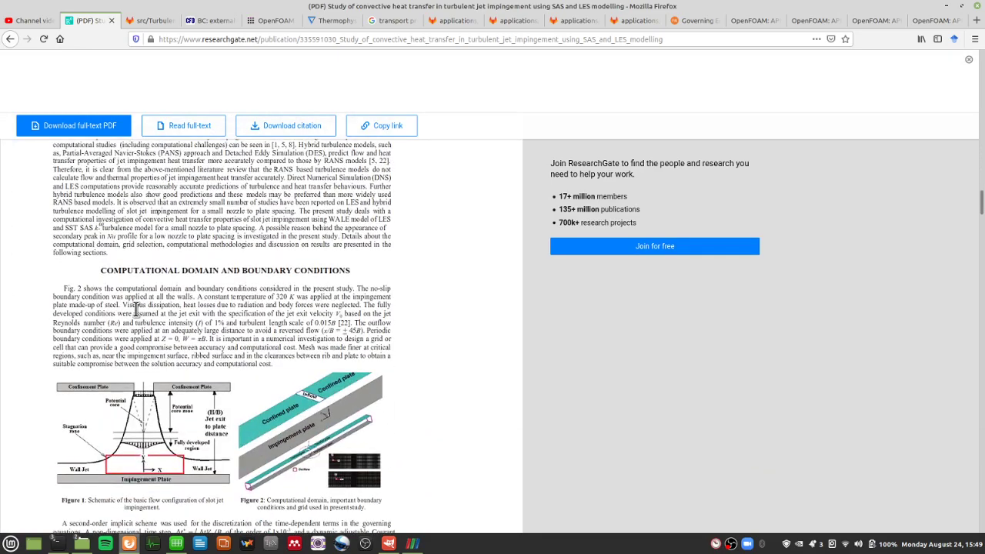
{"action": "left_click_drag", "start_coordinate": [155, 296], "coordinate": [257, 359]}
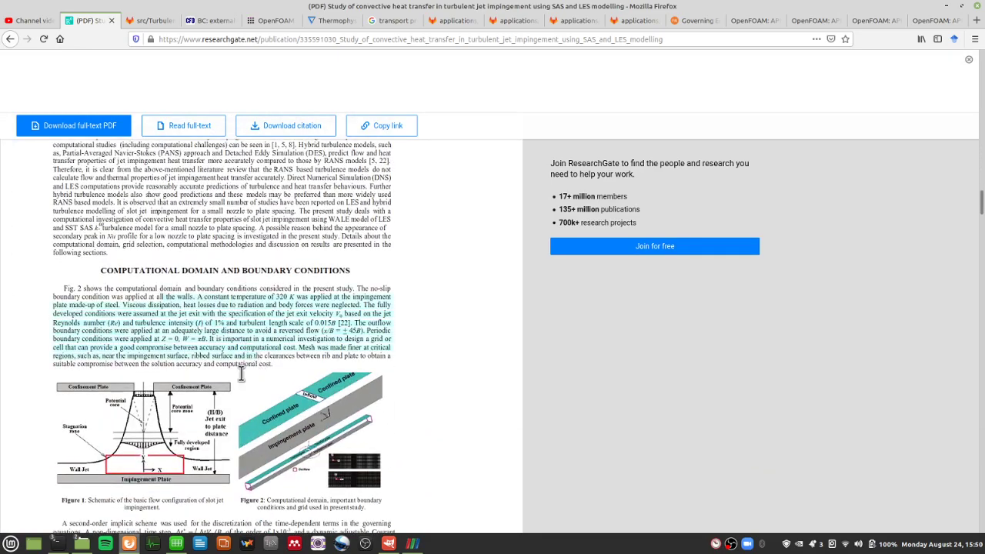
Highlight the buoyantBoussinesqPimpleFoam solver name and the description of its PIMPLE algorithm in the paper, and clear the selection
{"action": "scroll", "coordinate": [126, 412], "scroll_direction": "down", "scroll_amount": 5}
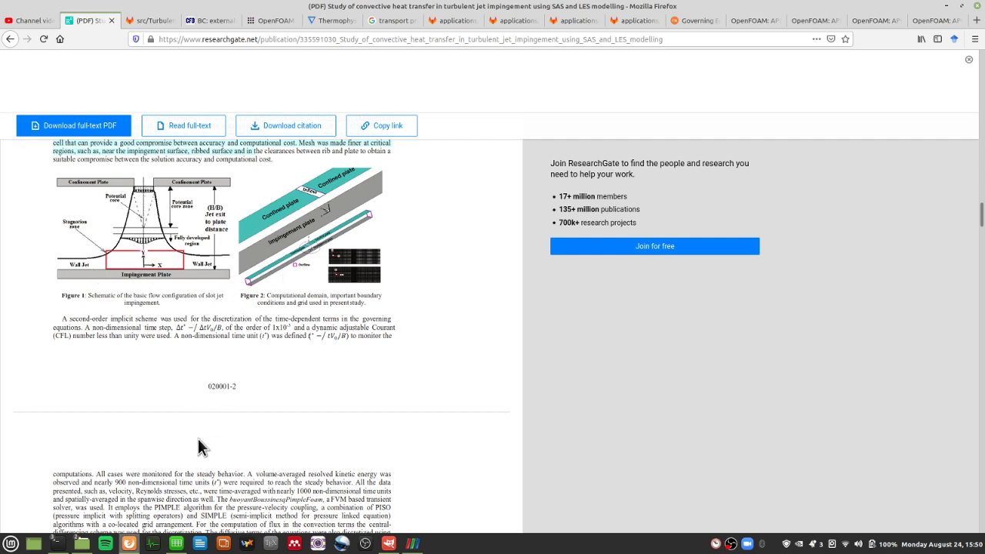
{"action": "scroll", "coordinate": [197, 445], "scroll_direction": "down", "scroll_amount": 5}
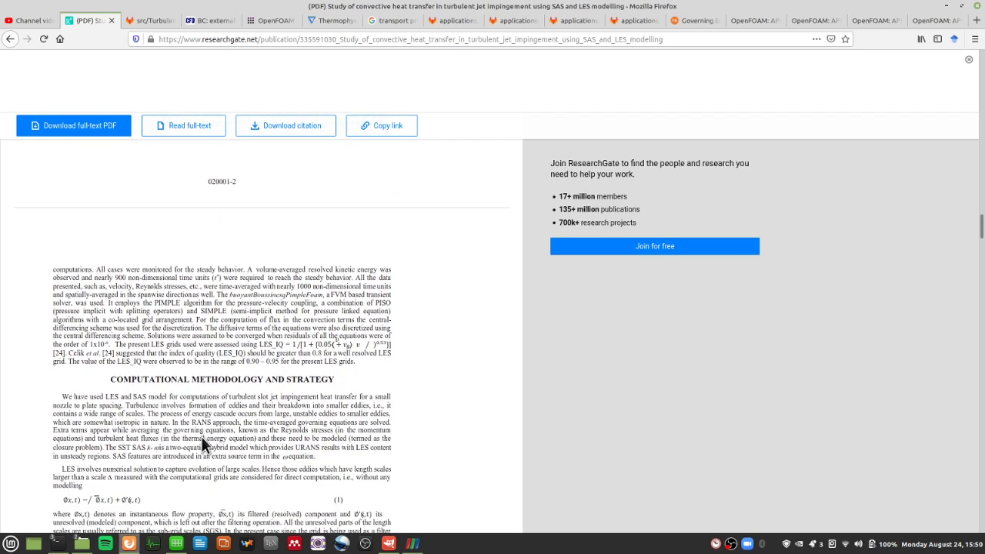
{"action": "scroll", "coordinate": [222, 327], "scroll_direction": "up", "scroll_amount": 4}
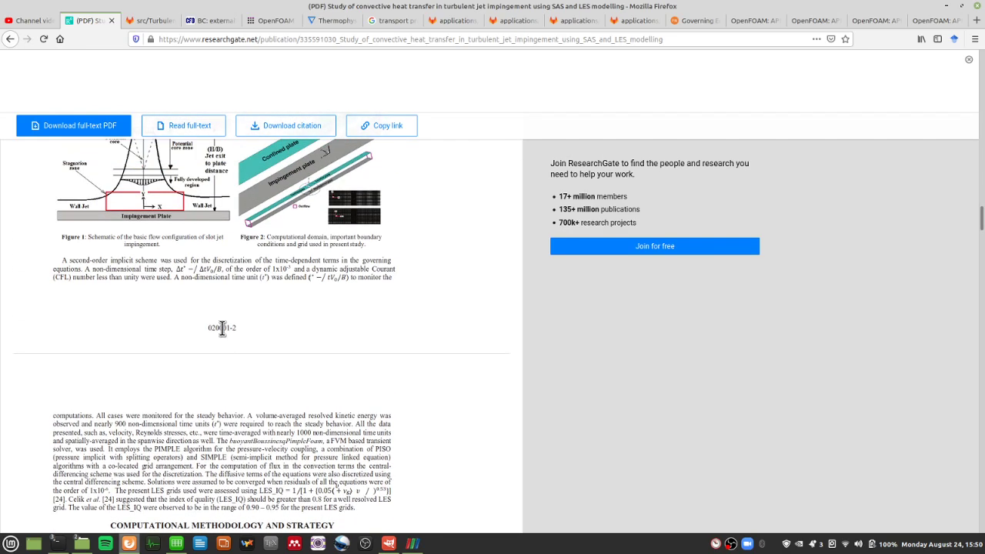
{"action": "left_click_drag", "start_coordinate": [120, 257], "coordinate": [325, 441]}
{"action": "scroll", "coordinate": [333, 415], "scroll_direction": "down", "scroll_amount": 4}
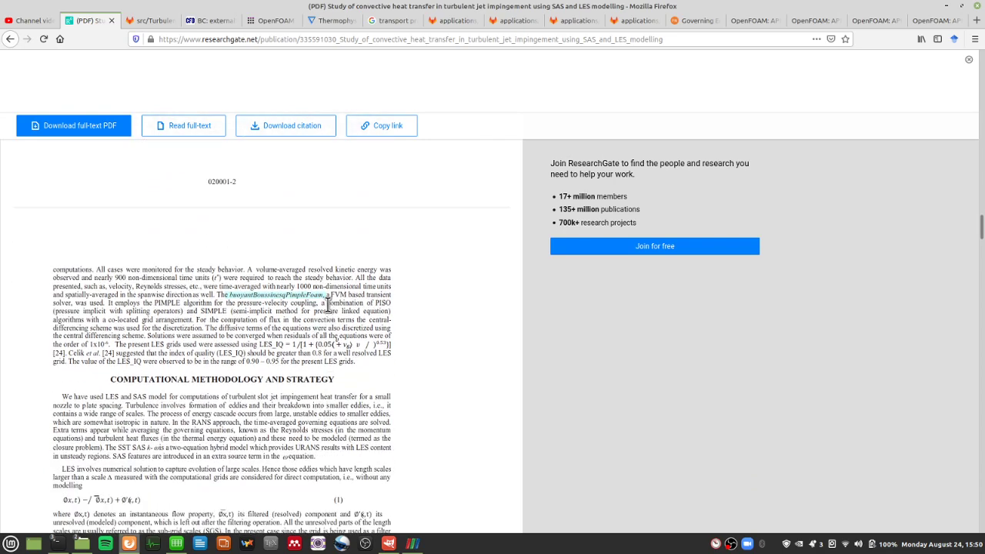
{"action": "left_click_drag", "start_coordinate": [329, 295], "coordinate": [255, 324]}
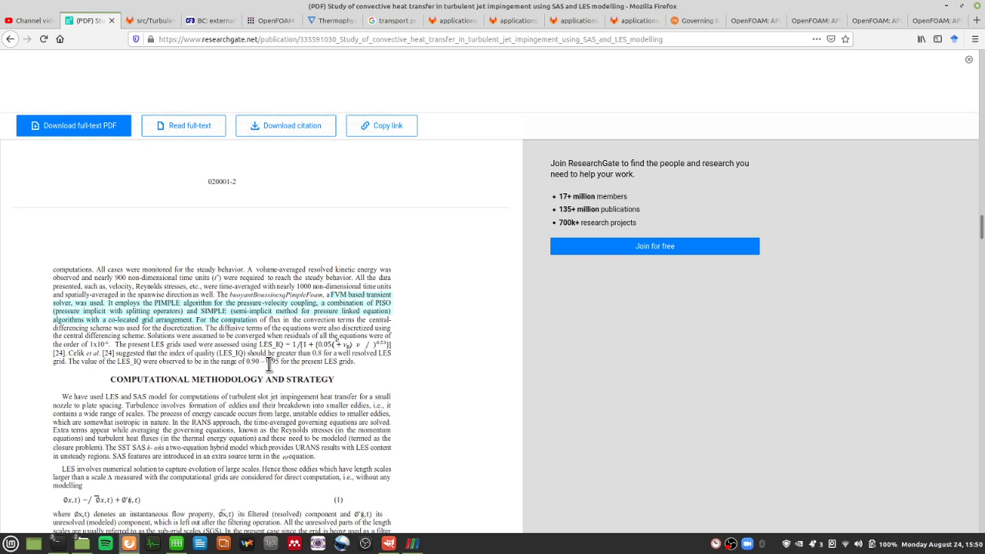
{"action": "left_click", "coordinate": [268, 398]}
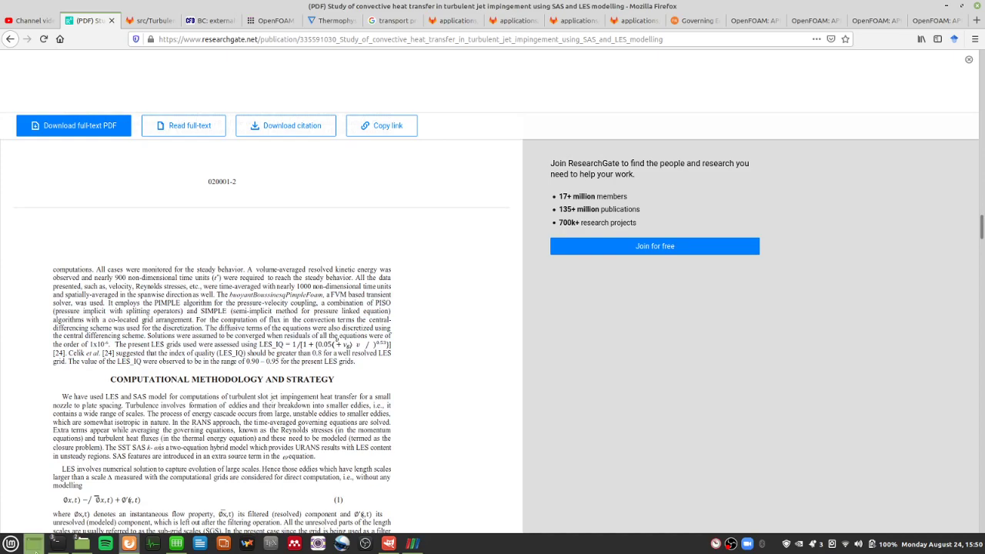
Switch to the GIMP sketch and paint a downward arrow inside the jet and a rightward arrow just above the surface line
{"action": "mouse_move", "coordinate": [56, 543]}
{"action": "mouse_move", "coordinate": [173, 520]}
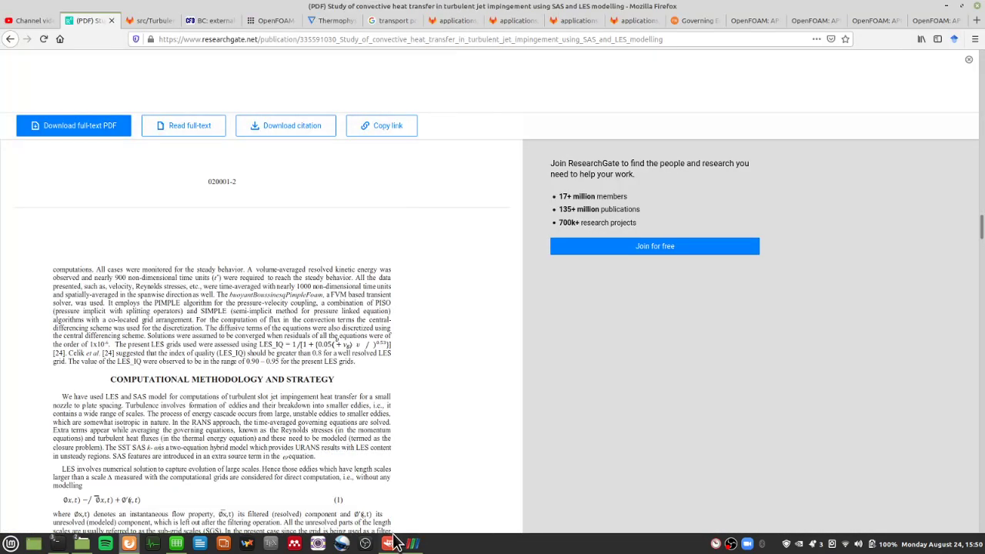
{"action": "mouse_move", "coordinate": [410, 545]}
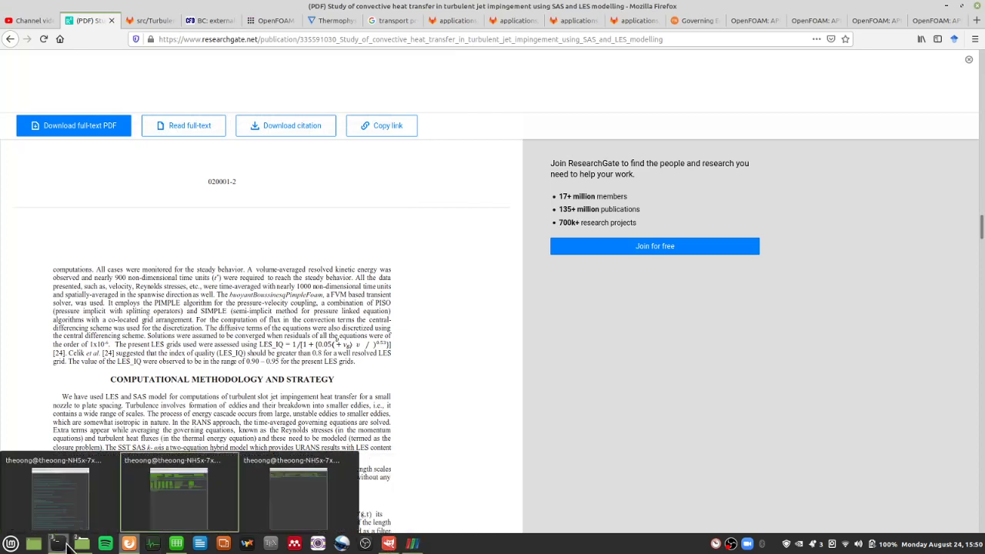
{"action": "left_click", "coordinate": [390, 545]}
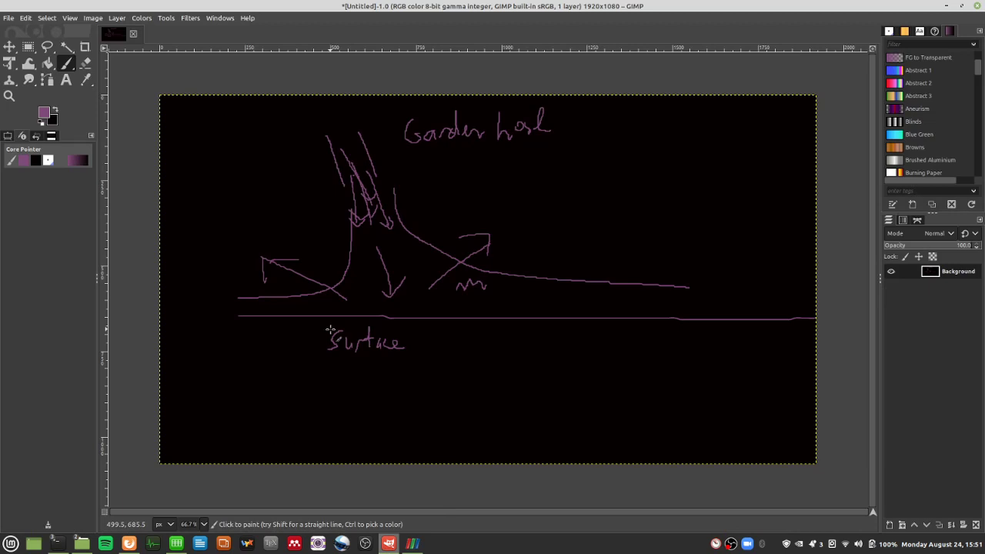
{"action": "left_click_drag", "start_coordinate": [401, 227], "coordinate": [420, 270]}
{"action": "mouse_move", "coordinate": [426, 298]}
{"action": "left_mouse_down"}
{"action": "mouse_move", "coordinate": [531, 297]}
{"action": "mouse_move", "coordinate": [522, 306]}
{"action": "left_mouse_up"}
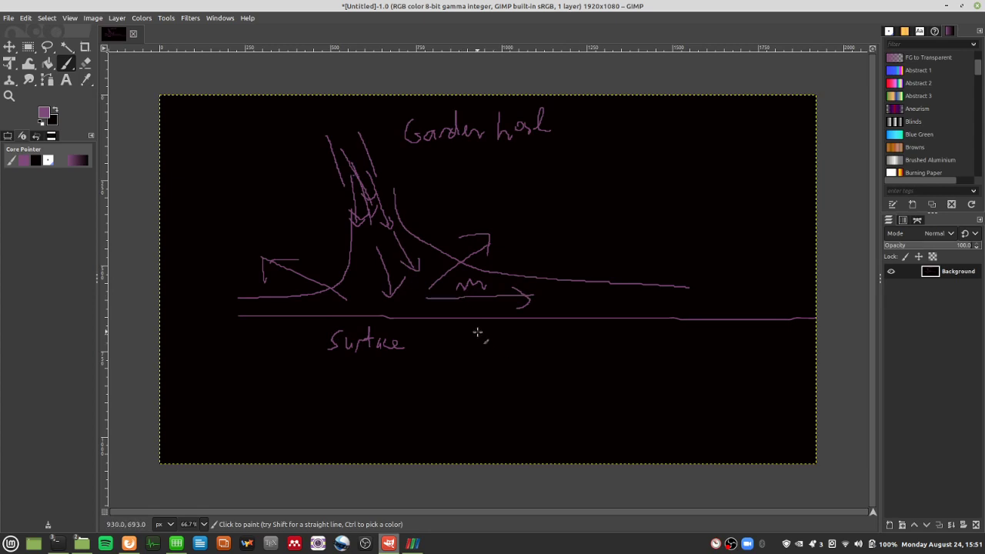
View the inlet jet in the ParaView slice, and switch to the terminal to list the air_salomePolyHeatExchg case folder on a cleared screen
{"action": "left_click", "coordinate": [413, 545]}
{"action": "scroll", "coordinate": [523, 326], "scroll_direction": "up", "scroll_amount": 4}
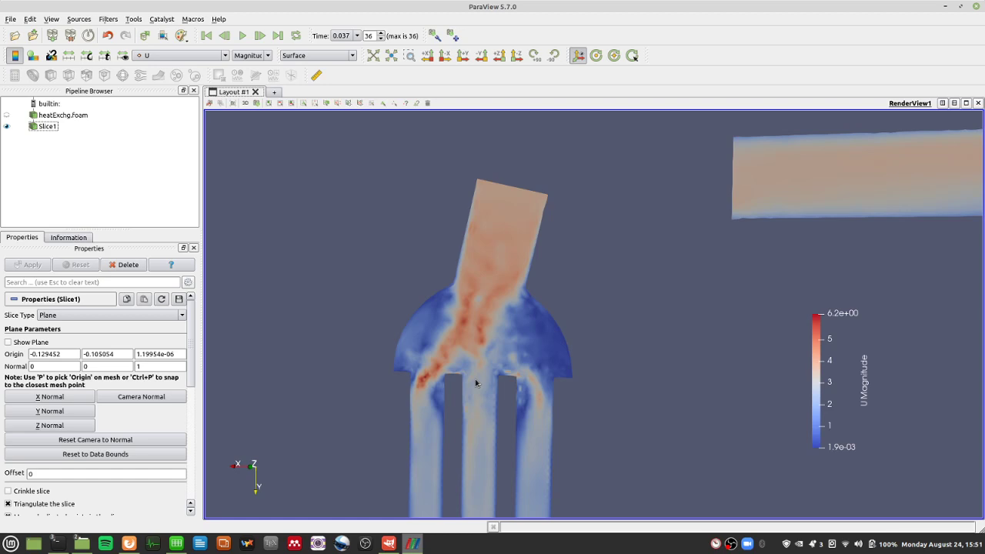
{"action": "mouse_move", "coordinate": [60, 544]}
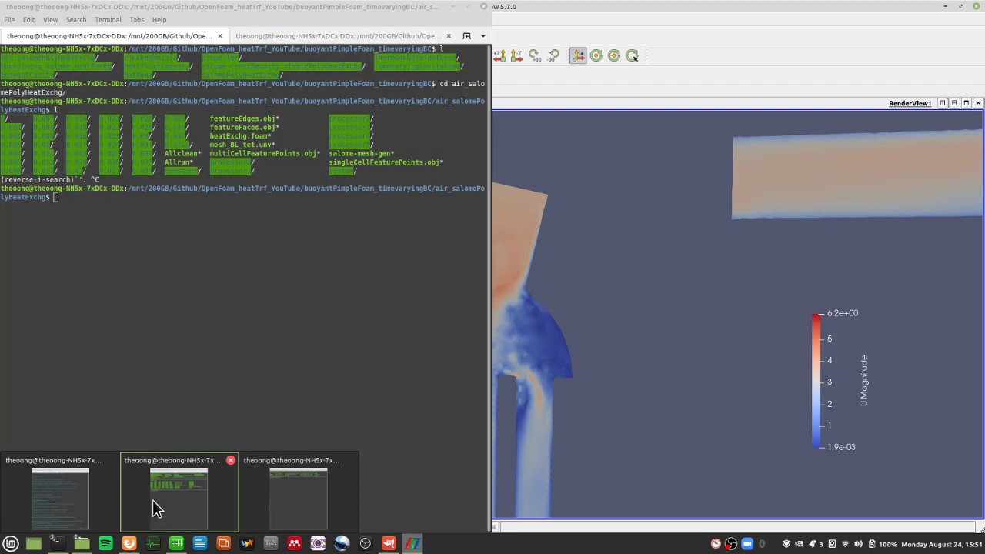
{"action": "left_click", "coordinate": [152, 500]}
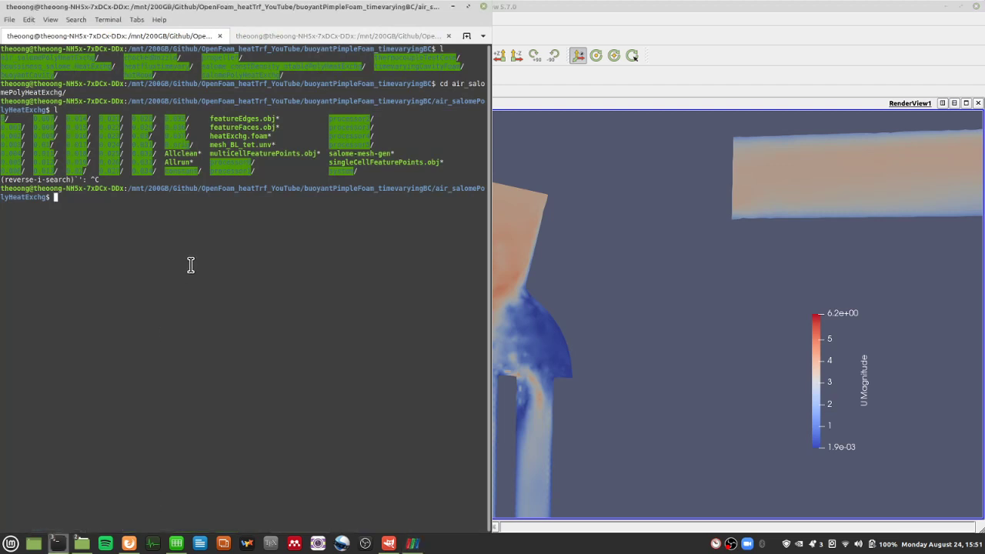
{"action": "type", "text": "l"}
{"action": "key", "text": "Return"}
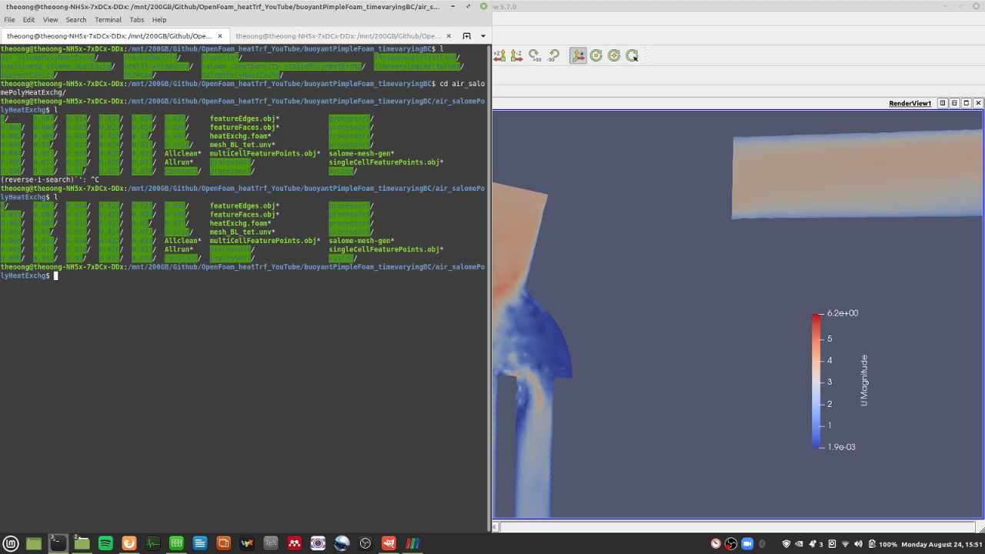
{"action": "type", "text": "clear"}
{"action": "key", "text": "Return"}
{"action": "type", "text": "l"}
{"action": "key", "text": "Return"}
Go up to the parent folder buoyantPimpleFoam_timevaryingBC and list its contents
{"action": "type", "text": "clear"}
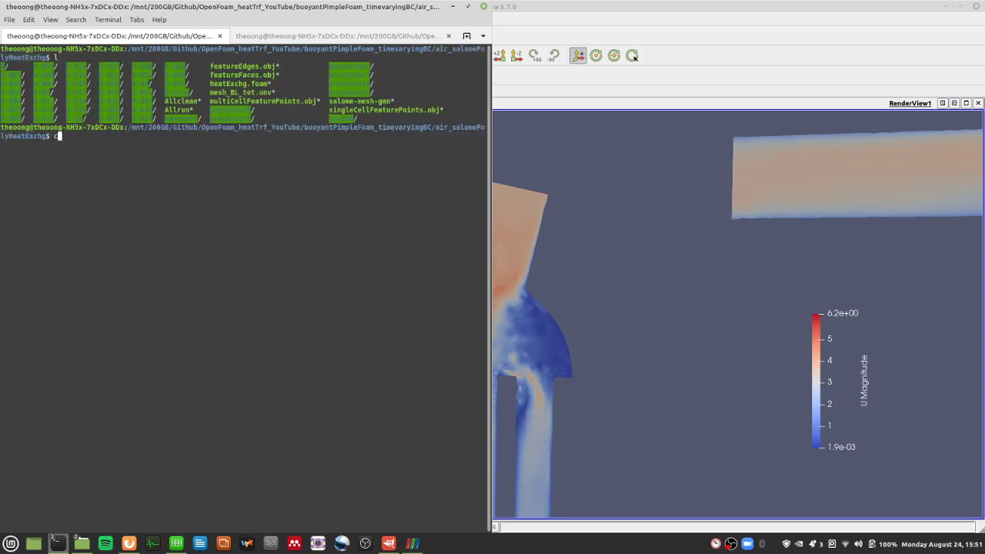
{"action": "key", "text": "BackSpace"}
{"action": "key", "text": "BackSpace"}
{"action": "key", "text": "BackSpace"}
{"action": "key", "text": "BackSpace"}
{"action": "key", "text": "BackSpace"}
{"action": "type", "text": "cd .."}
{"action": "key", "text": "Return"}
{"action": "type", "text": "l"}
{"action": "key", "text": "Return"}
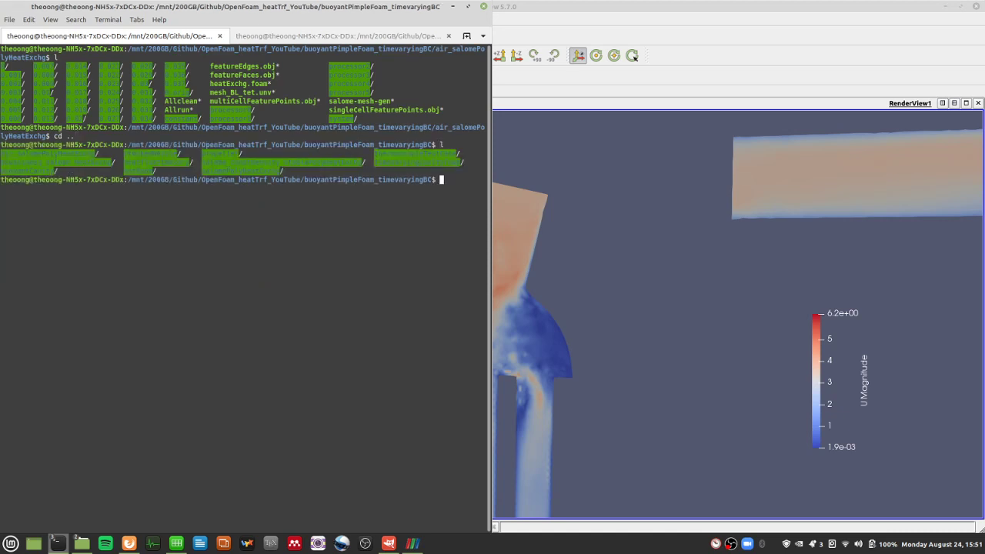
Enter the salomePolyHeatExchg case folder and list its contents on a cleared screen
{"action": "type", "text": "cd salomeP"}
{"action": "key", "text": "Tab"}
{"action": "key", "text": "Return"}
{"action": "type", "text": "l"}
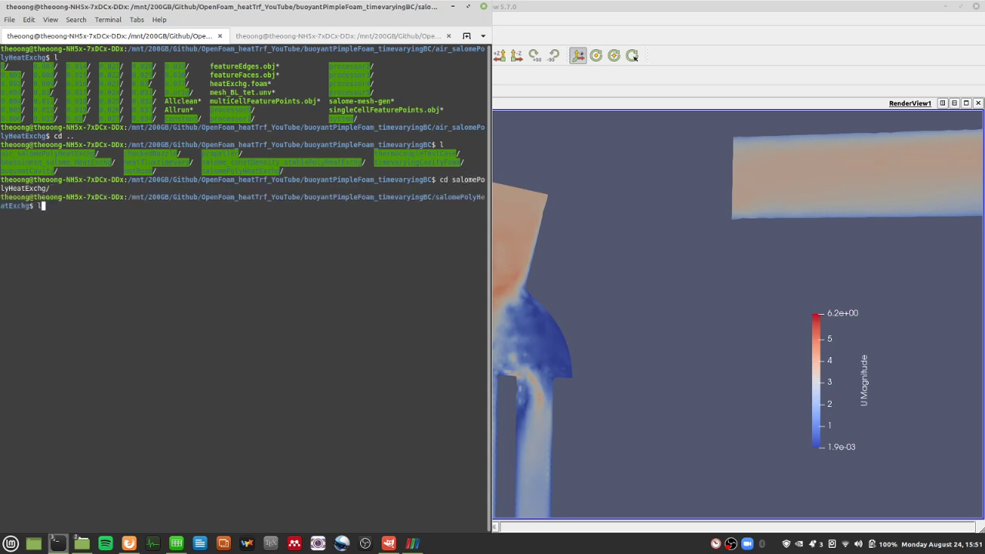
{"action": "key", "text": "Return"}
{"action": "type", "text": "clear"}
{"action": "key", "text": "Return"}
{"action": "type", "text": "l"}
{"action": "key", "text": "Return"}
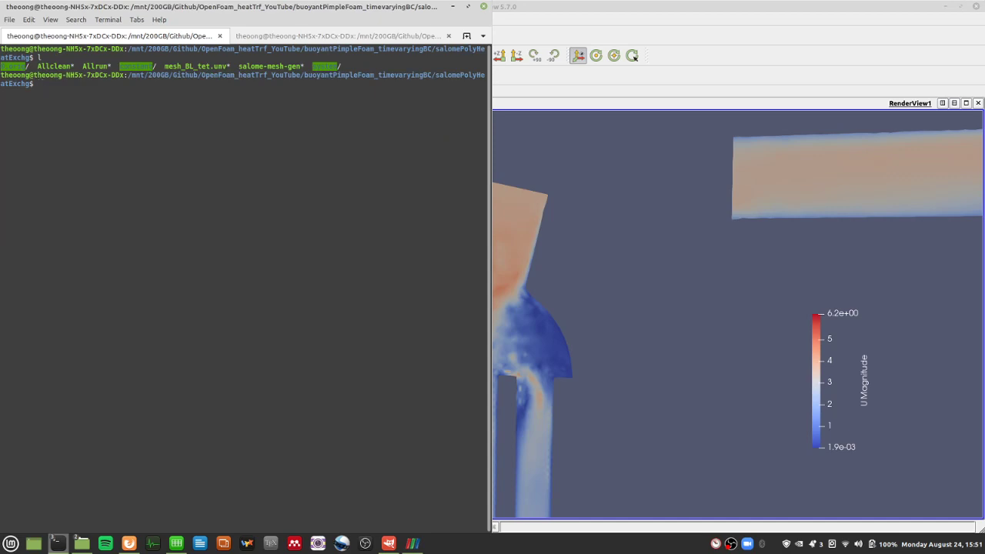
Run the salome-mesh-gen script to build the mesh, and list the case folder's files on a cleared screen
{"action": "type", "text": "./sal"}
{"action": "key", "text": "Tab"}
{"action": "key", "text": "Return"}
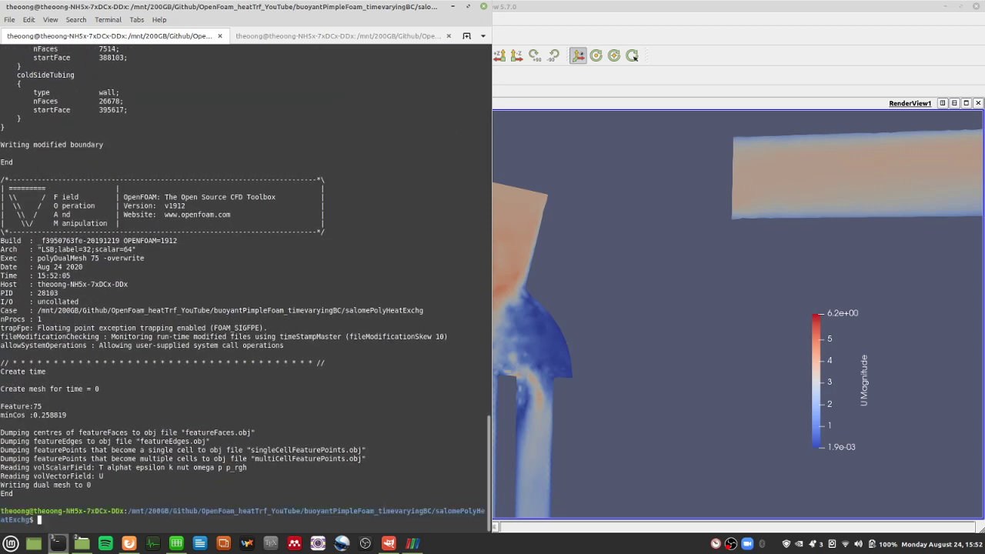
{"action": "type", "text": "l"}
{"action": "key", "text": "Return"}
{"action": "type", "text": "clear"}
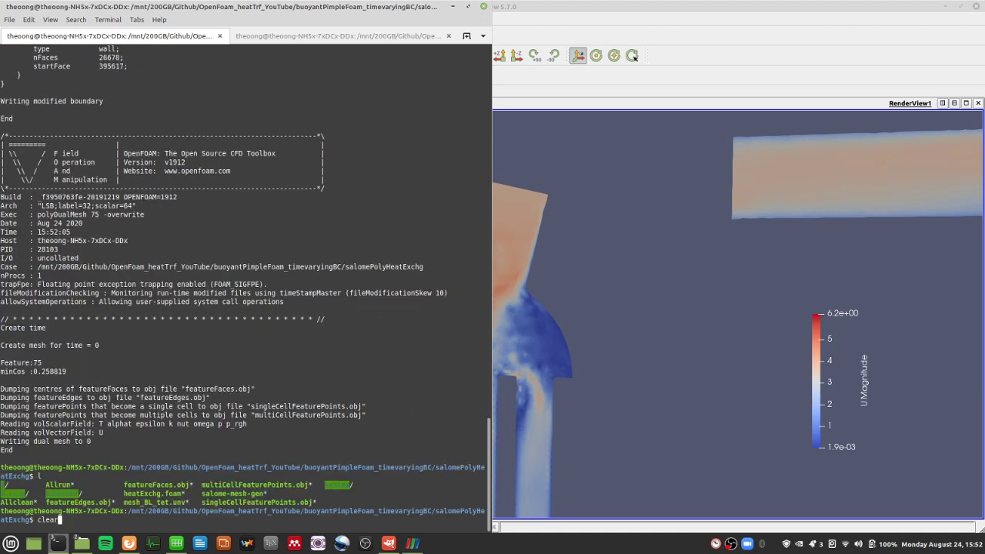
{"action": "key", "text": "Return"}
{"action": "type", "text": "l"}
{"action": "key", "text": "Return"}
Enter the case's constant folder and list its files
{"action": "type", "text": "cd constant/"}
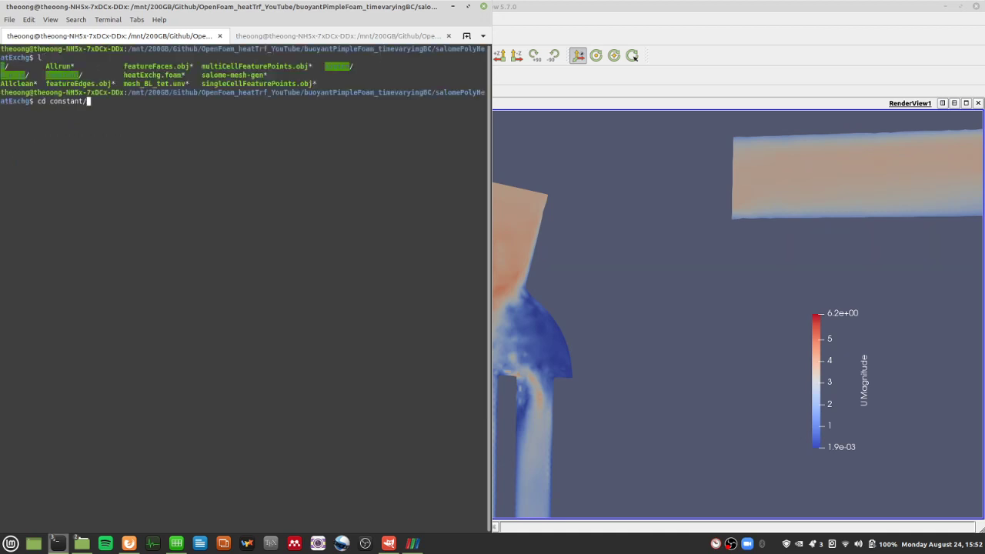
{"action": "key", "text": "Return"}
{"action": "type", "text": "l"}
{"action": "key", "text": "Return"}
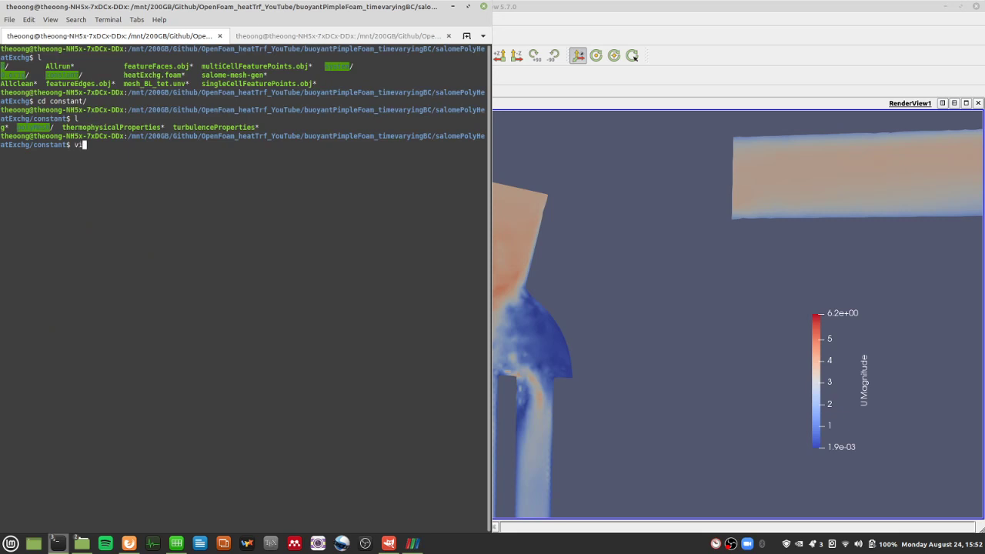
Open thermophysicalProperties in vi and highlight the mixture block with the DowThermA oil coefficients
{"action": "left_click", "coordinate": [599, 229]}
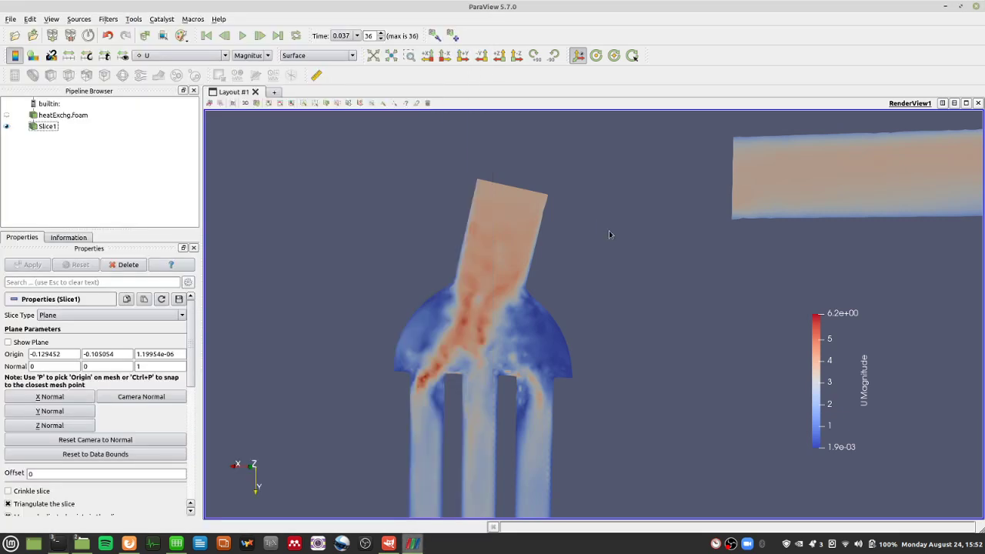
{"action": "key", "text": "alt+Tab"}
{"action": "type", "text": "vi"}
{"action": "key", "text": "BackSpace"}
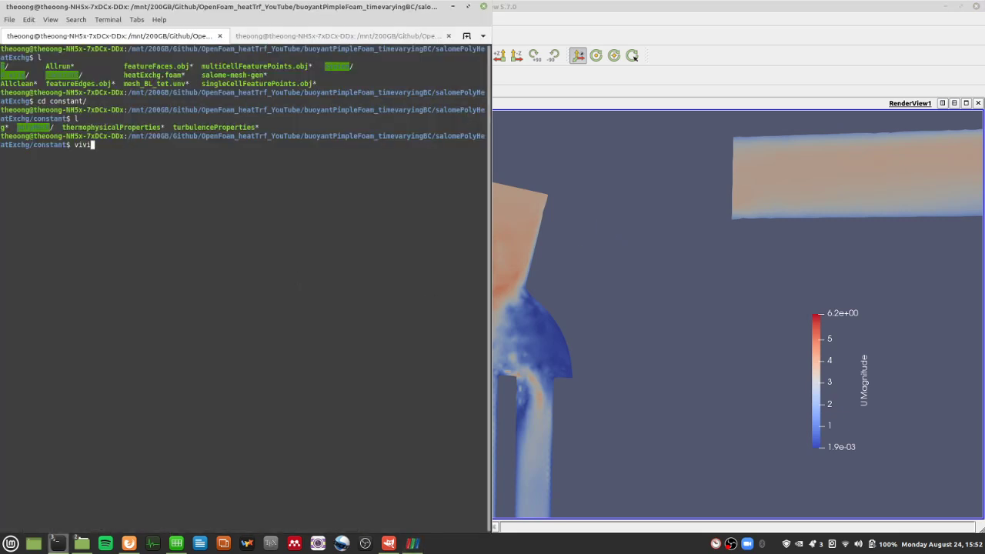
{"action": "type", "text": "i th"}
{"action": "key", "text": "Tab"}
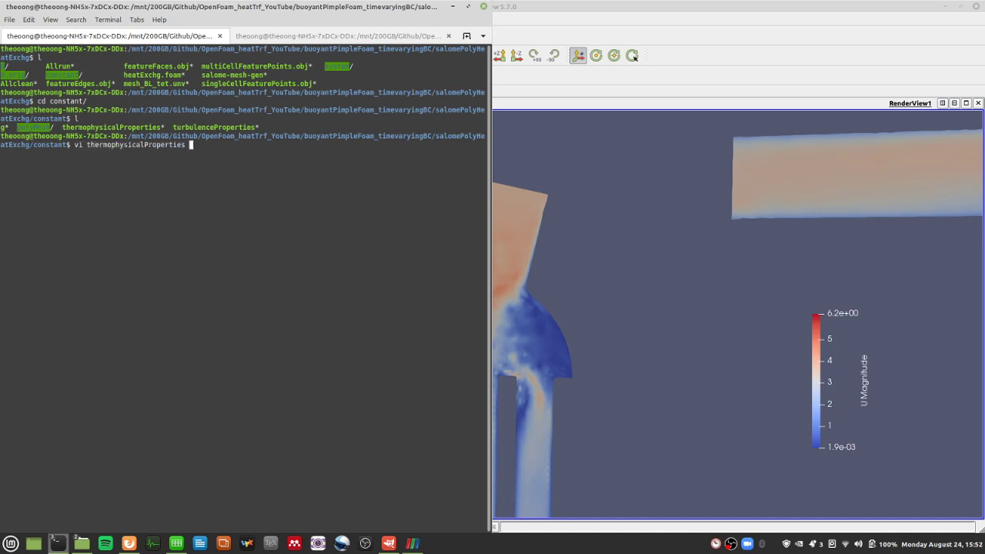
{"action": "key", "text": "Return"}
{"action": "left_click_drag", "start_coordinate": [246, 274], "coordinate": [275, 455]}
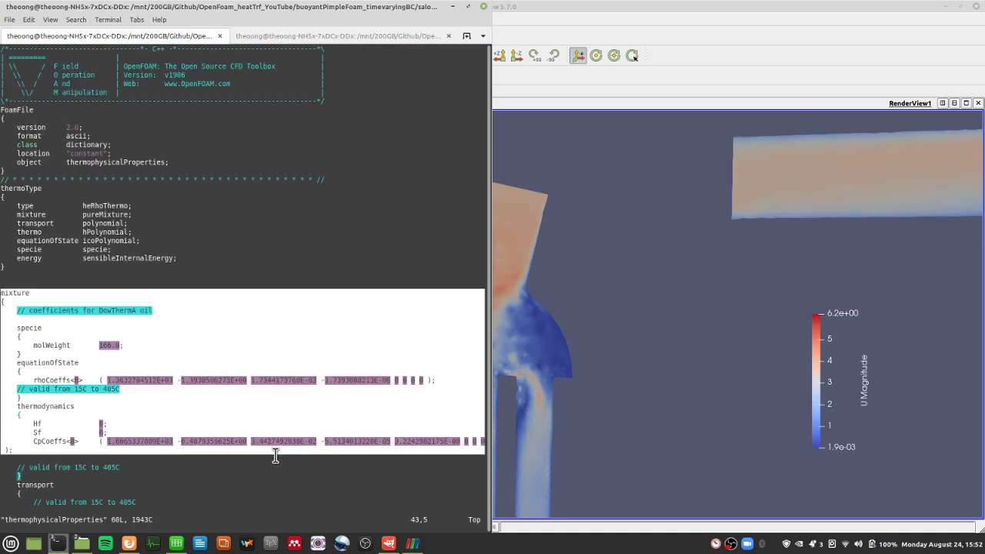
{"action": "scroll", "coordinate": [281, 457], "scroll_direction": "down", "scroll_amount": 3}
{"action": "scroll", "coordinate": [257, 389], "scroll_direction": "up", "scroll_amount": 3}
Quit vi, go back up to the salomePolyHeatExchg case folder and list its contents
{"action": "type", "text": ":q"}
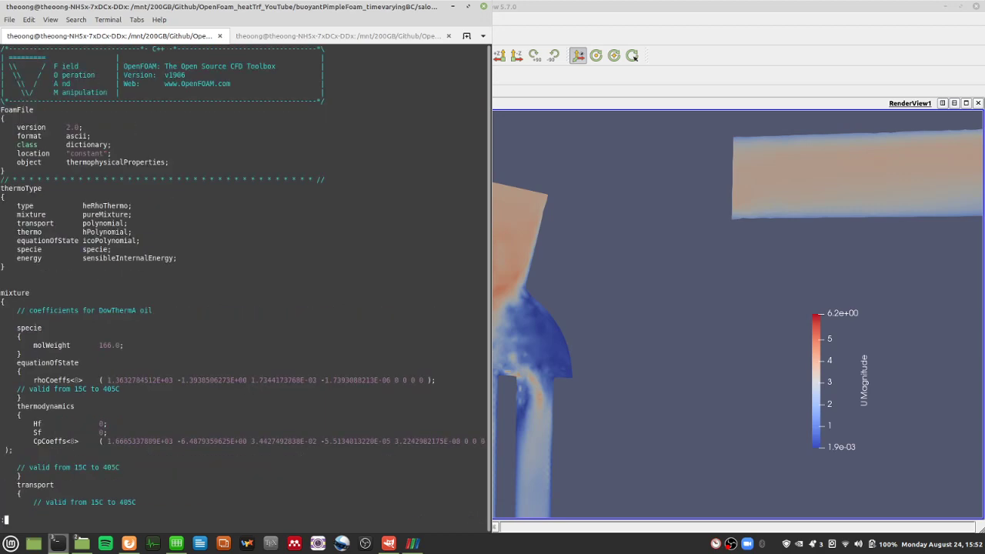
{"action": "key", "text": "Return"}
{"action": "type", "text": "cd .."}
{"action": "key", "text": "Return"}
{"action": "type", "text": "l"}
{"action": "key", "text": "Return"}
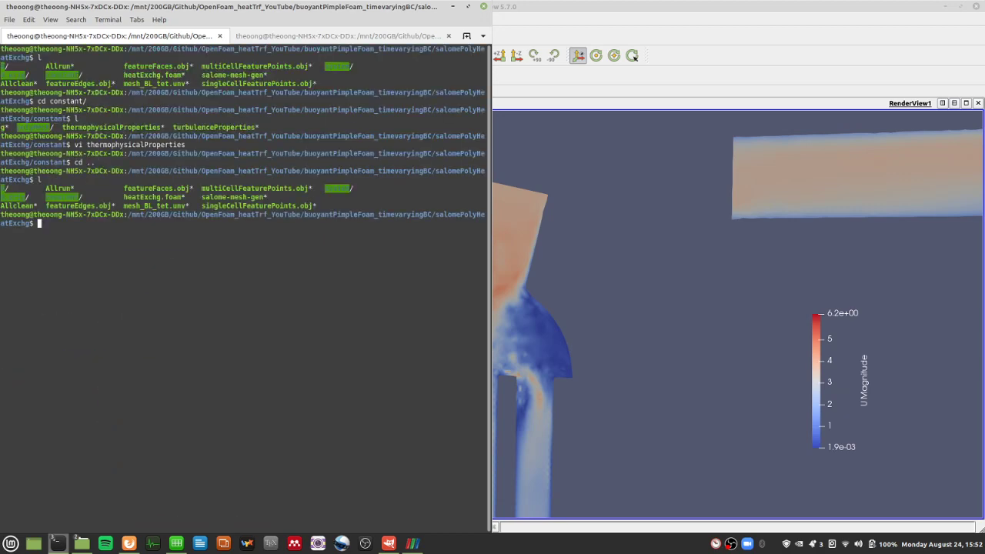
Go up one folder, enter the air_salomePolyHeatExchg case and list its contents
{"action": "type", "text": "cd .."}
{"action": "key", "text": "Return"}
{"action": "type", "text": "l"}
{"action": "key", "text": "Return"}
{"action": "type", "text": "cd air"}
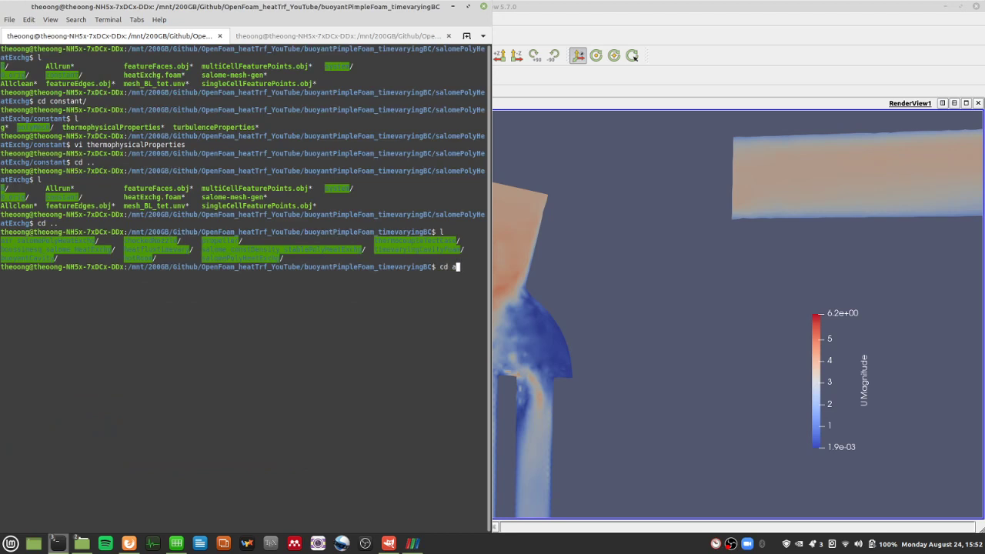
{"action": "key", "text": "Tab"}
{"action": "key", "text": "Return"}
{"action": "type", "text": "lyHeatExchg$"}
{"action": "key", "text": "Return"}
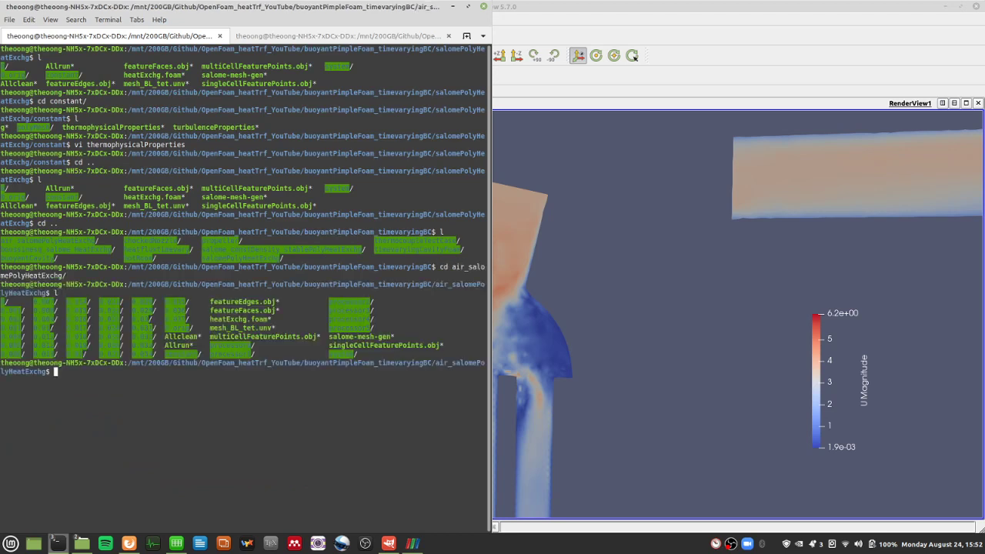
Open constant/thermophysicalProperties of the air case in vi and highlight the thermoType and mixture settings
{"action": "type", "text": "vi con"}
{"action": "key", "text": "Tab"}
{"action": "type", "text": "th"}
{"action": "key", "text": "Tab"}
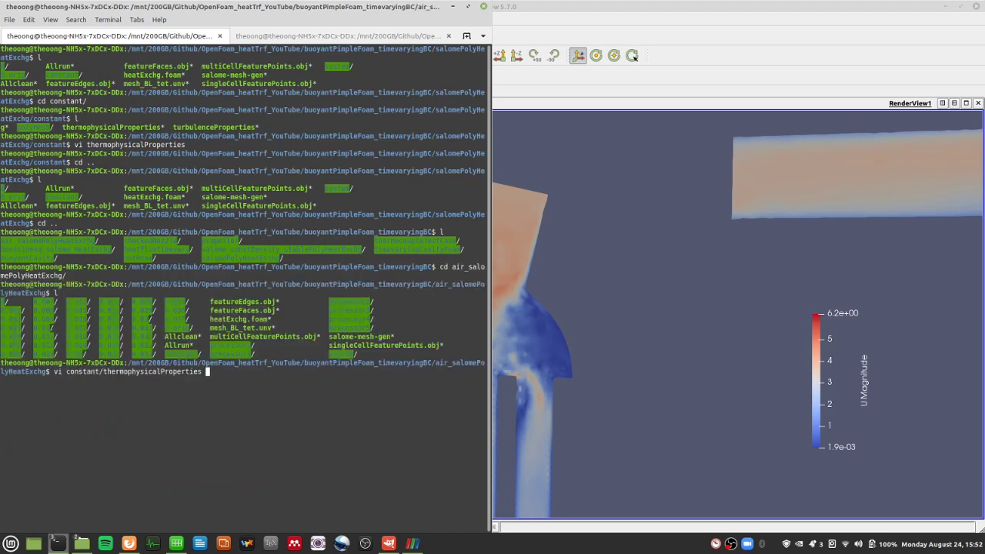
{"action": "key", "text": "Return"}
{"action": "left_click_drag", "start_coordinate": [76, 211], "coordinate": [142, 433]}
{"action": "left_click", "coordinate": [154, 447]}
{"action": "left_click", "coordinate": [142, 433]}
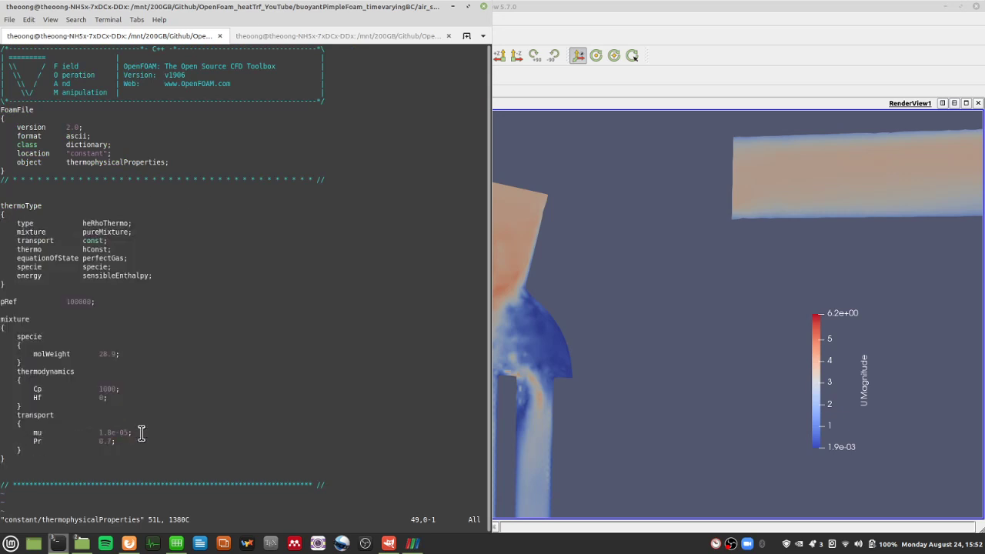
Quit vi, return to the buoyantPimpleFoam_timevaryingBC folder and list its contents on a cleared screen
{"action": "type", "text": ":q"}
{"action": "key", "text": "Return"}
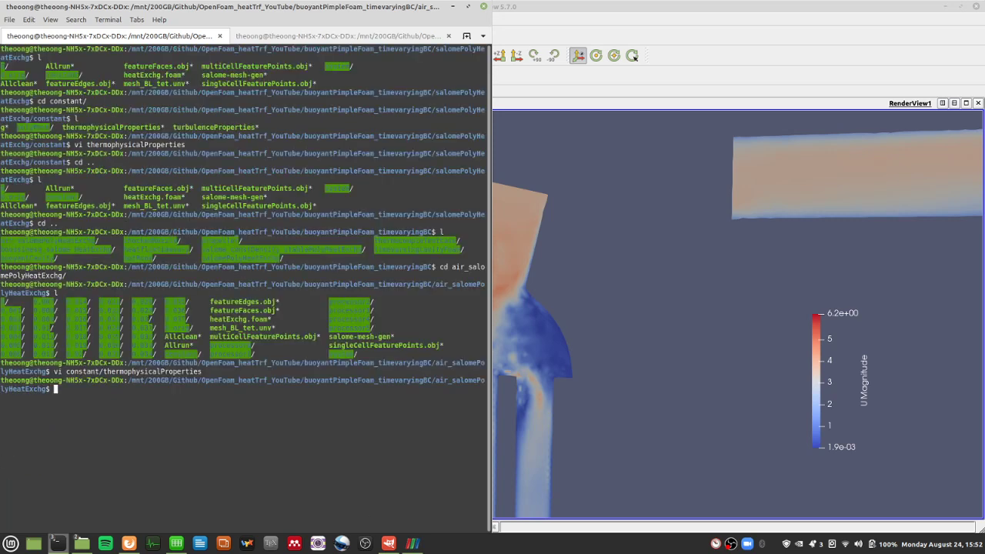
{"action": "type", "text": "cd .."}
{"action": "key", "text": "Return"}
{"action": "type", "text": "l"}
{"action": "key", "text": "Return"}
{"action": "type", "text": "clear"}
{"action": "key", "text": "Return"}
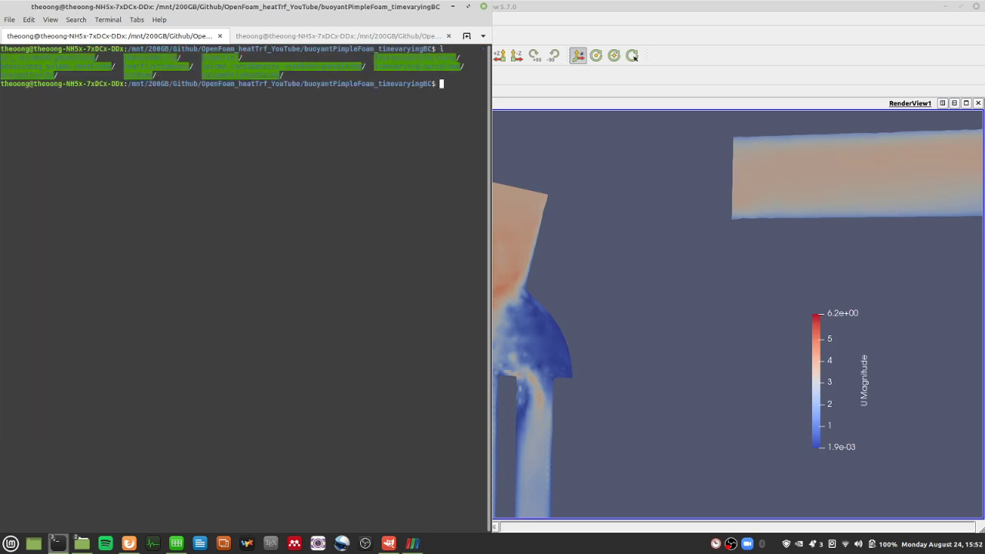
Enter the salomePolyHeatExchg case folder and list its files
{"action": "type", "text": "cd salomeP"}
{"action": "key", "text": "Tab"}
{"action": "key", "text": "Return"}
{"action": "type", "text": "l"}
{"action": "key", "text": "Return"}
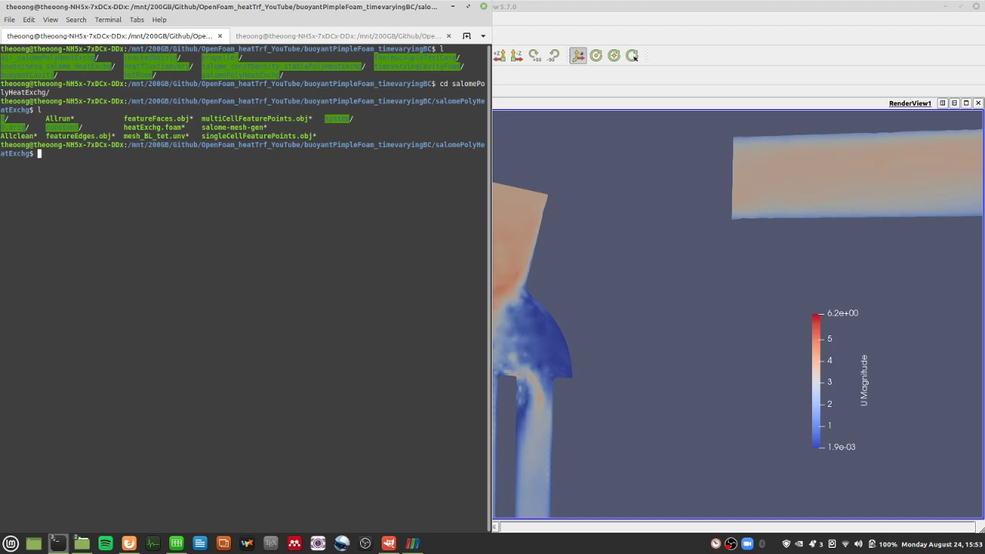
{"action": "type", "text": "l"}
{"action": "key", "text": "Return"}
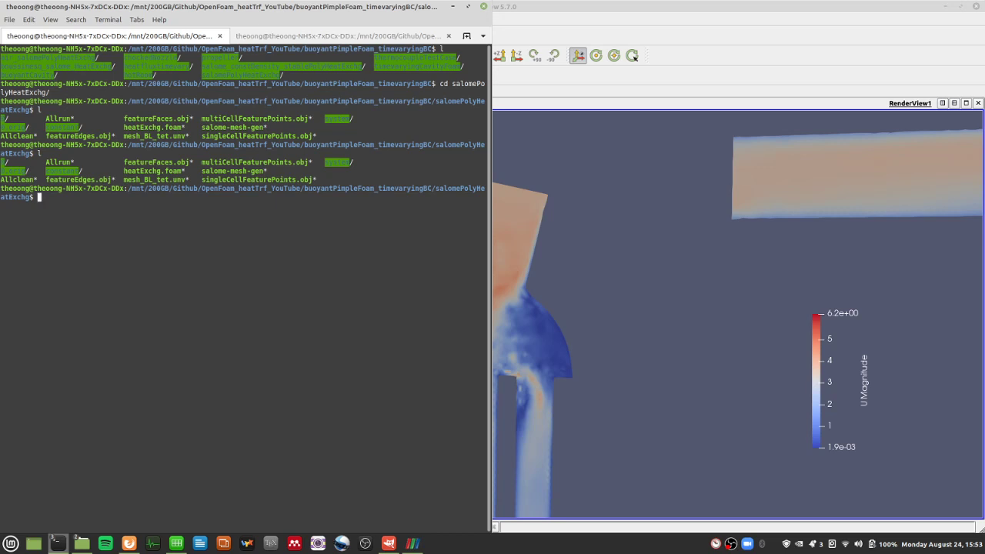
Run the buoyantPimpleFoam solver on the case and highlight the Courant number lines in its output
{"action": "type", "text": "buoyantPimpleFoam"}
{"action": "key", "text": "Return"}
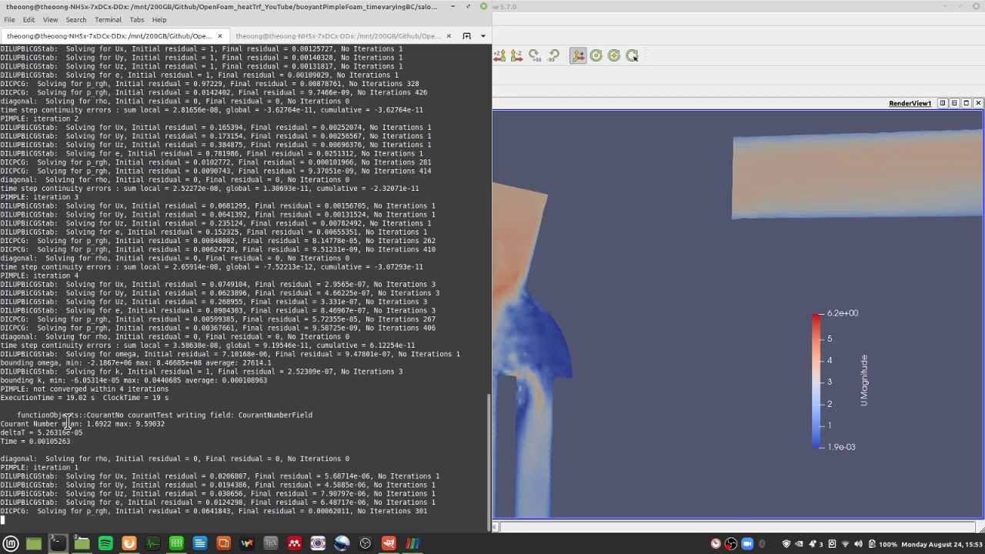
{"action": "left_click_drag", "start_coordinate": [70, 425], "coordinate": [186, 425]}
{"action": "left_click", "coordinate": [192, 446]}
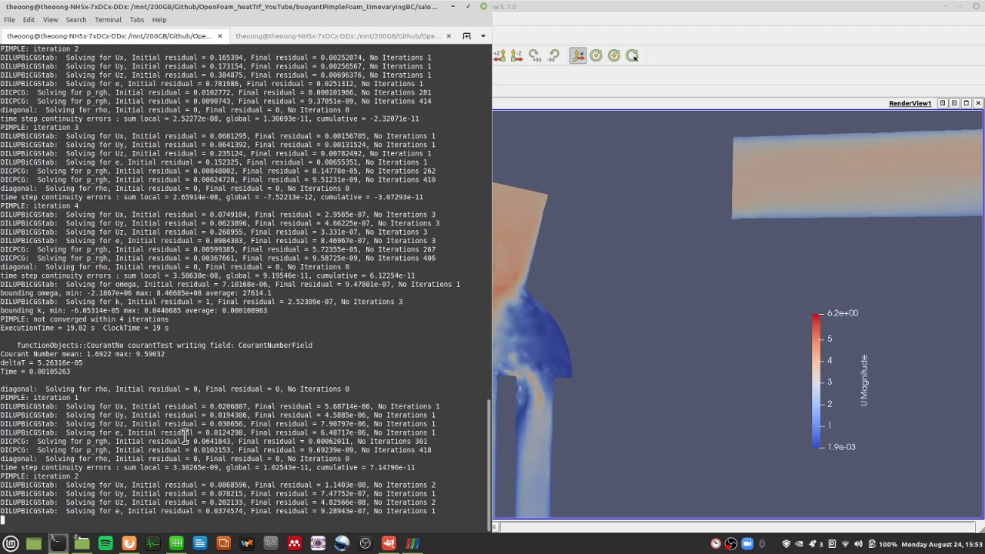
{"action": "left_click_drag", "start_coordinate": [130, 349], "coordinate": [171, 360]}
{"action": "left_click", "coordinate": [184, 397]}
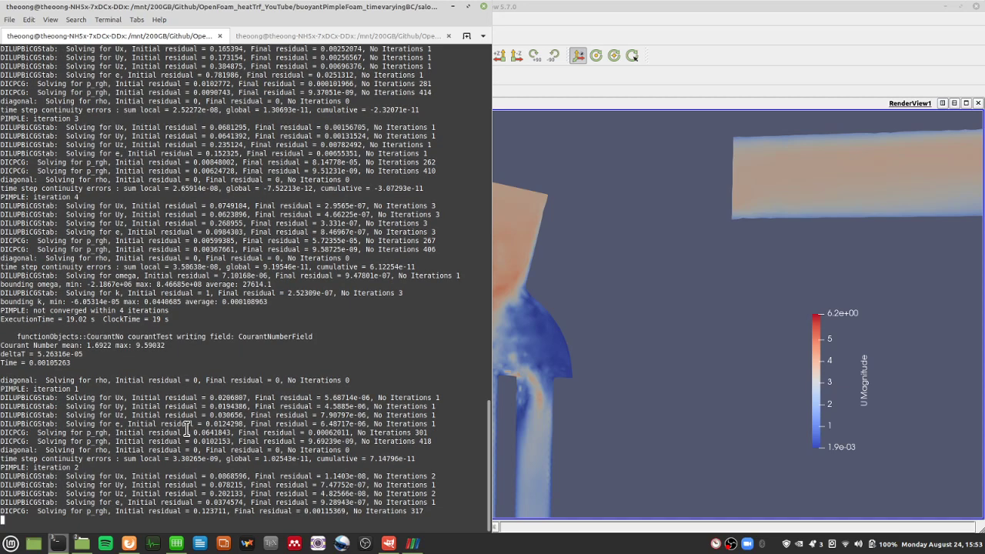
{"action": "left_click_drag", "start_coordinate": [95, 276], "coordinate": [163, 477]}
{"action": "left_click", "coordinate": [163, 478]}
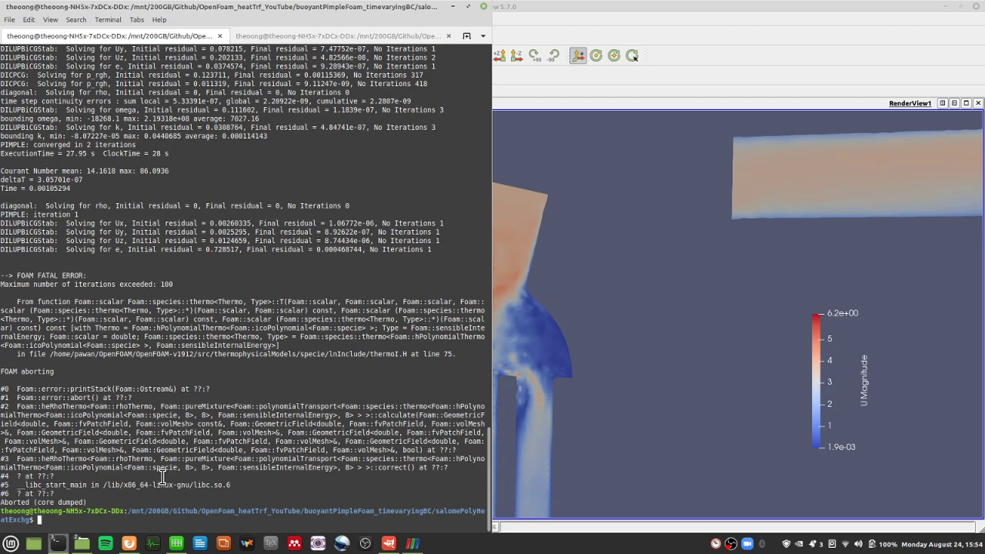
Switch to ParaView and examine the velocity slice where the inlet jet meets the tube entrances
{"action": "left_click", "coordinate": [592, 408]}
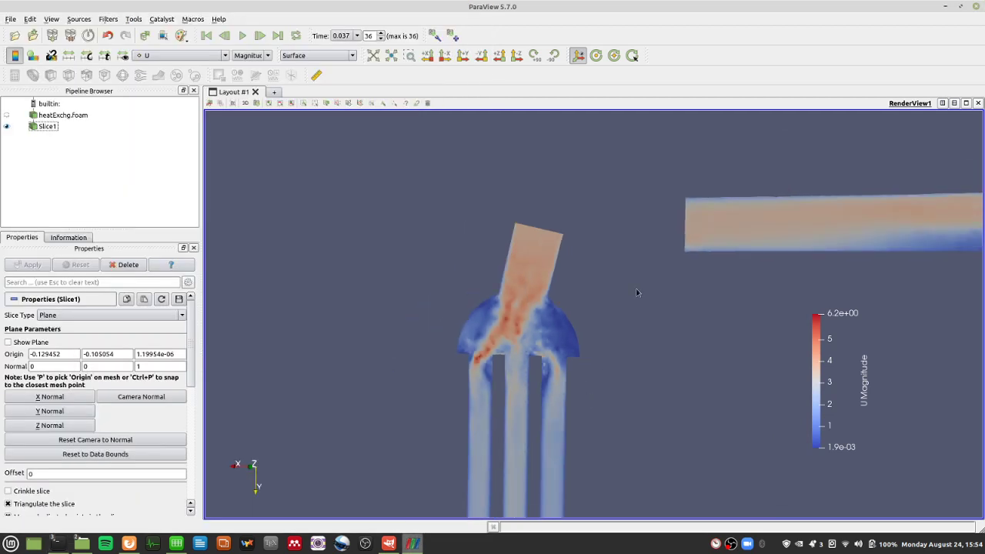
{"action": "scroll", "coordinate": [599, 402], "scroll_direction": "down", "scroll_amount": 10}
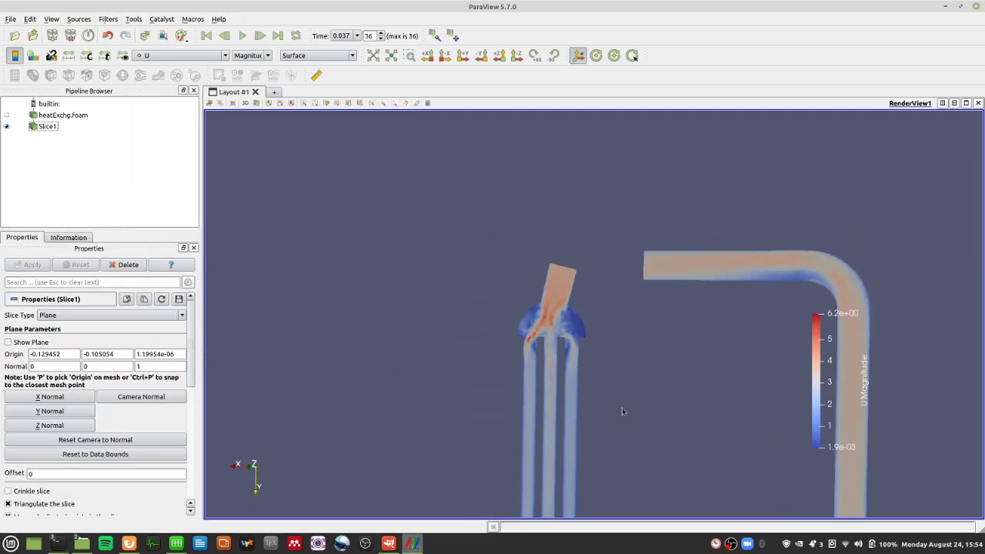
{"action": "scroll", "coordinate": [576, 373], "scroll_direction": "up", "scroll_amount": 5}
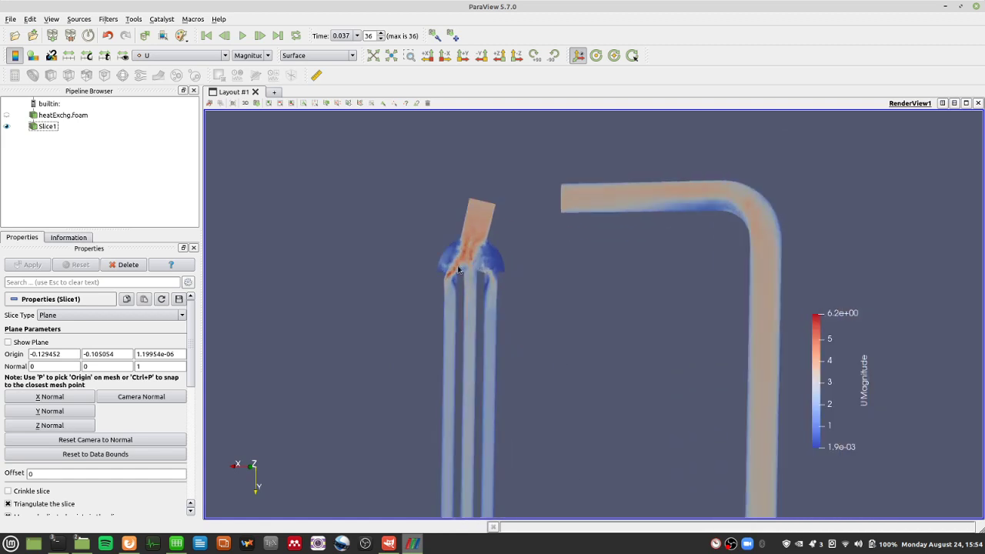
{"action": "scroll", "coordinate": [471, 266], "scroll_direction": "up", "scroll_amount": 5}
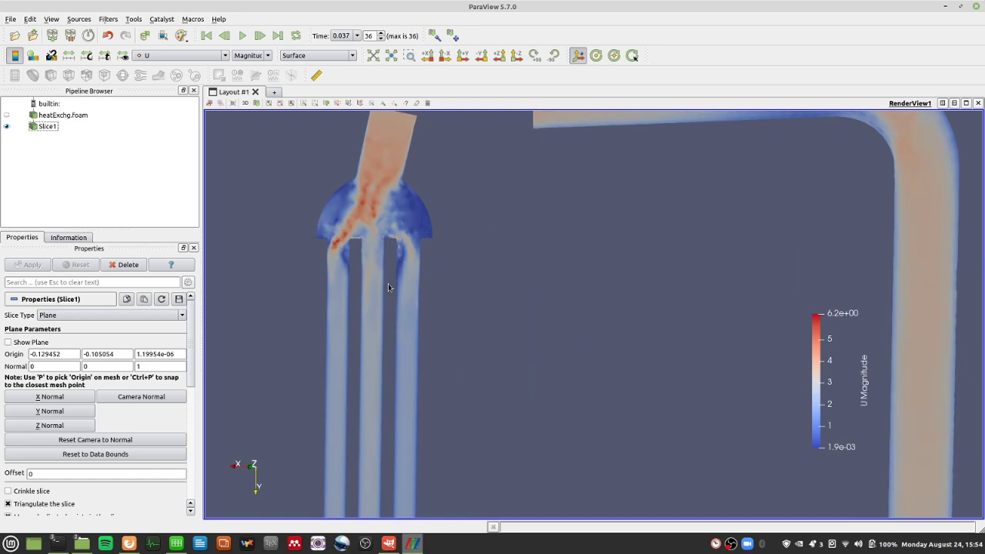
Return to the terminal and review the solver log from the first time step down to the fatal error
{"action": "key", "text": "alt+Tab"}
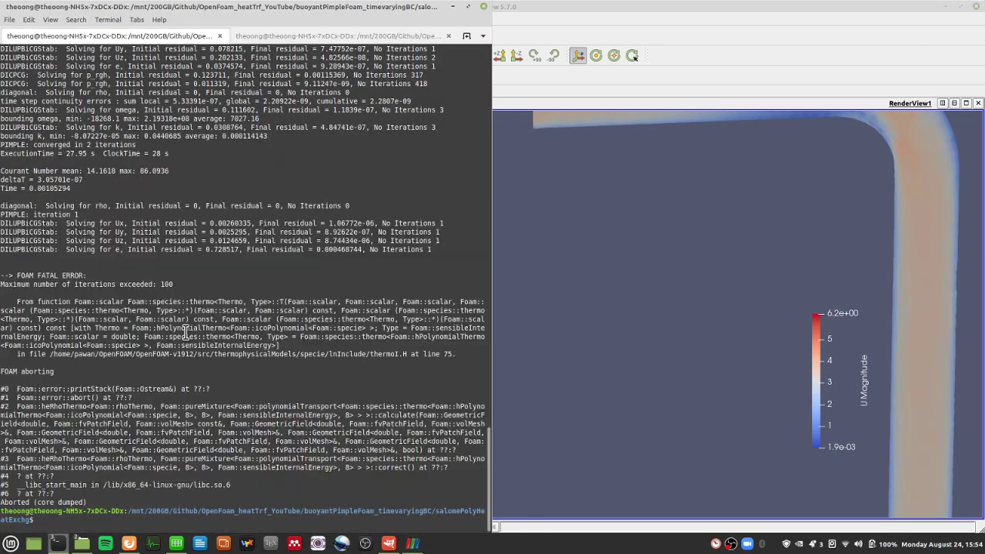
{"action": "scroll", "coordinate": [185, 331], "scroll_direction": "up", "scroll_amount": 20}
{"action": "left_click_drag", "start_coordinate": [90, 266], "coordinate": [179, 478]}
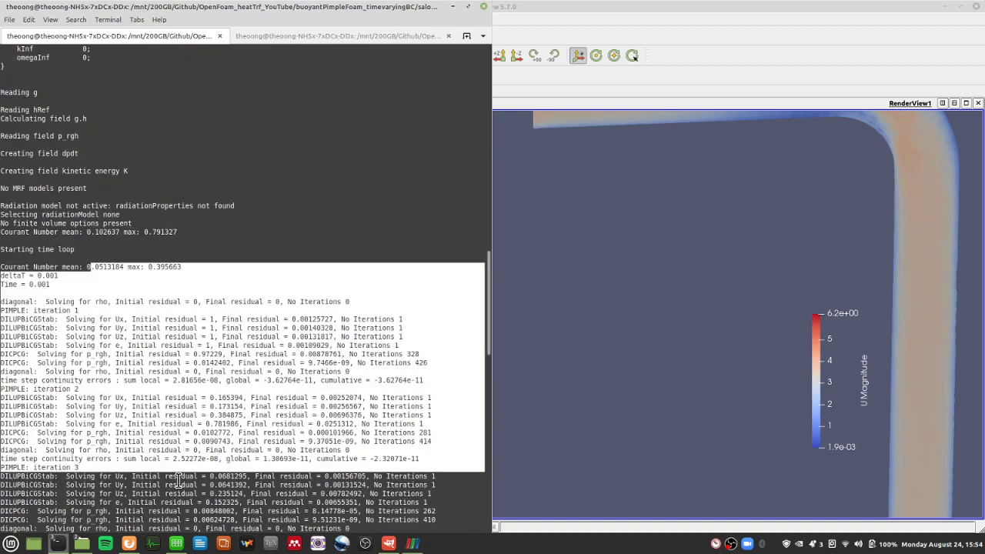
{"action": "scroll", "coordinate": [179, 462], "scroll_direction": "down", "scroll_amount": 15}
{"action": "left_click_drag", "start_coordinate": [134, 220], "coordinate": [141, 328]}
{"action": "left_click", "coordinate": [146, 342]}
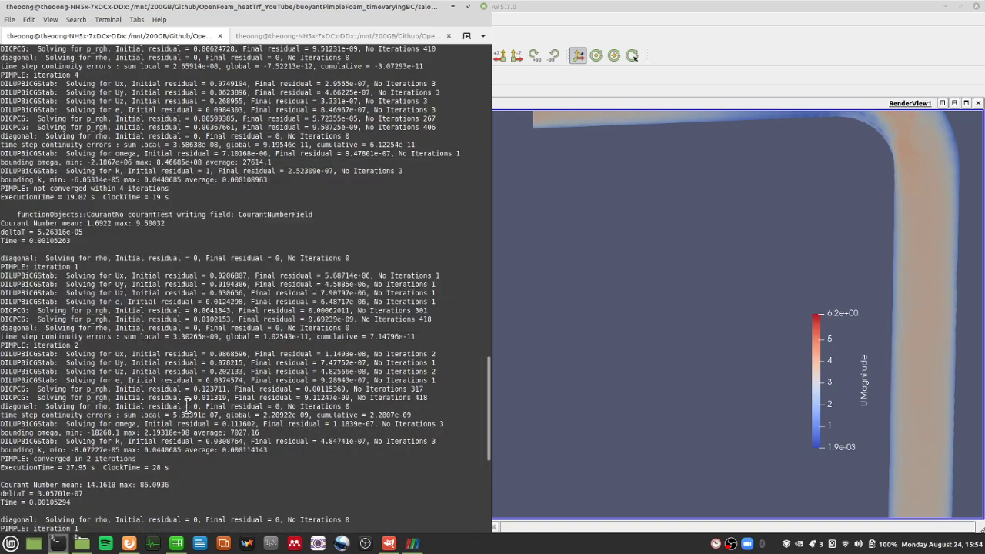
{"action": "scroll", "coordinate": [208, 430], "scroll_direction": "down", "scroll_amount": 10}
{"action": "scroll", "coordinate": [208, 429], "scroll_direction": "down", "scroll_amount": 2}
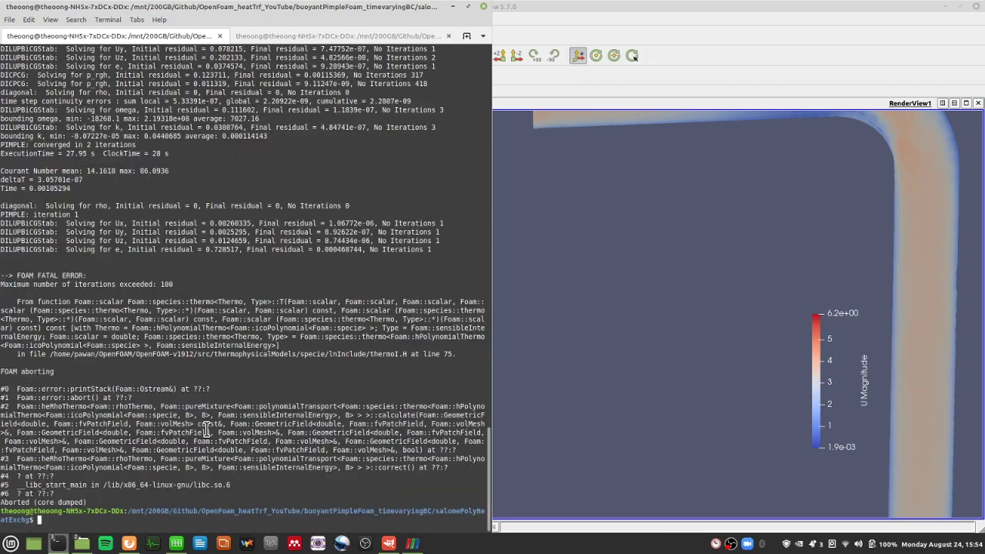
Look at the velocity slice in ParaView again, and return to the terminal to list the case folder on a cleared screen
{"action": "left_click", "coordinate": [590, 322]}
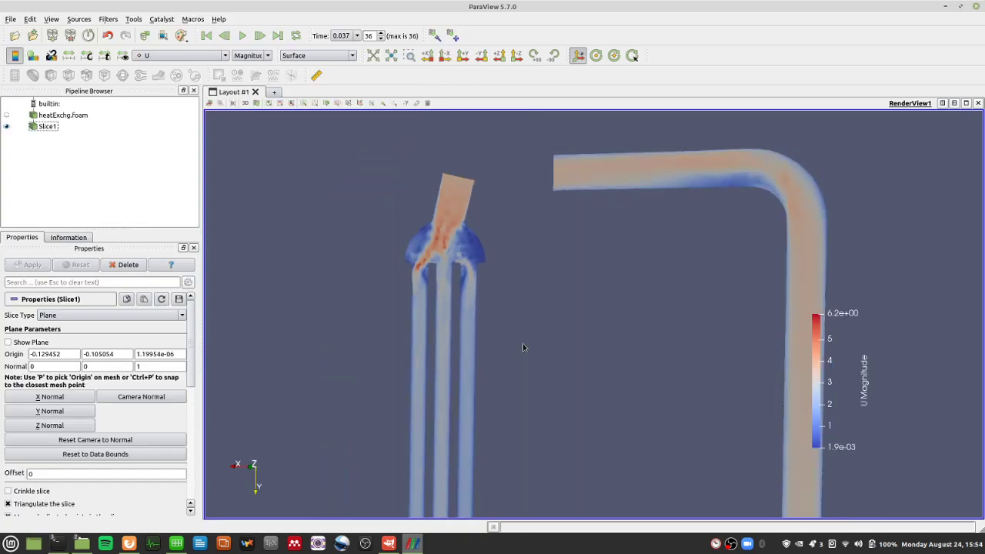
{"action": "key", "text": "alt+Tab"}
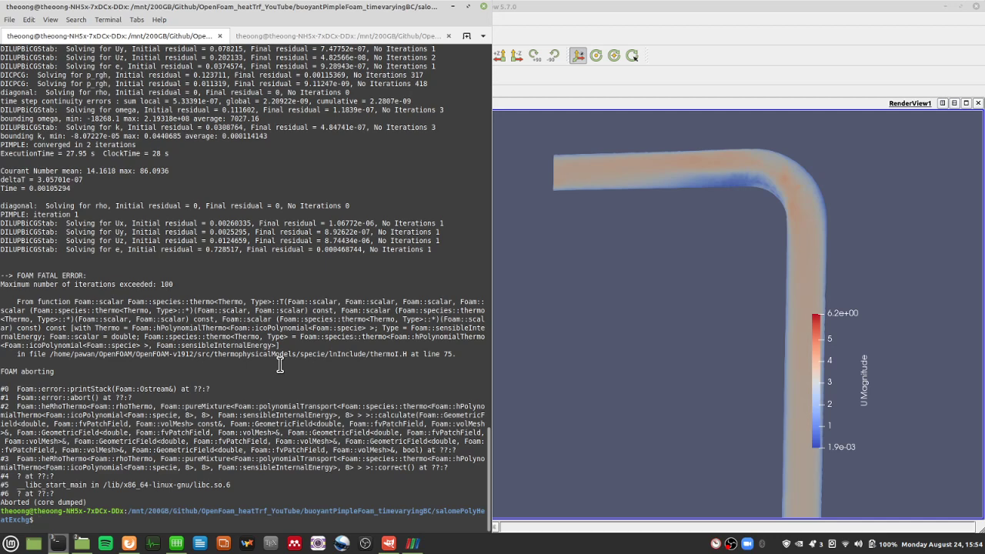
{"action": "type", "text": "l"}
{"action": "key", "text": "ctrl+l"}
{"action": "key", "text": "Return"}
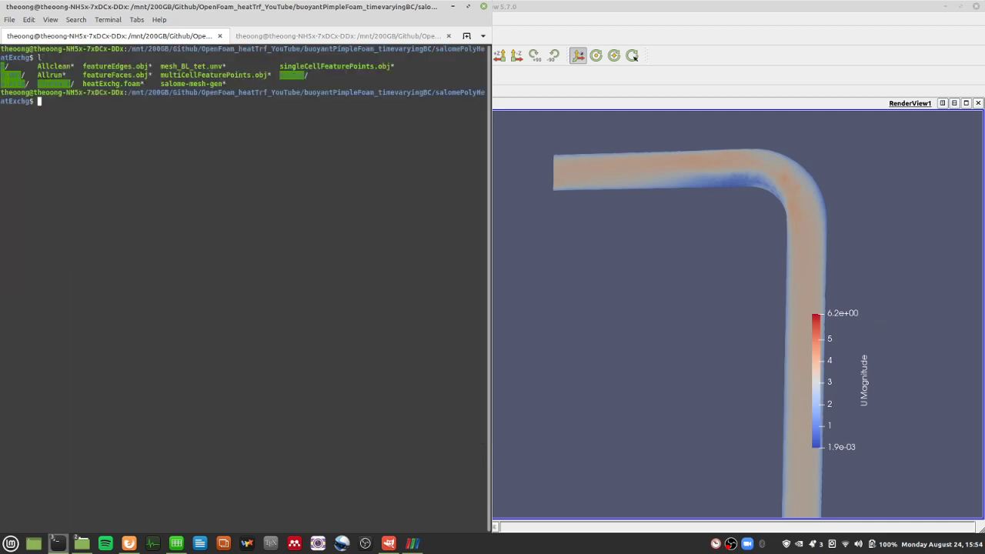
Enter the 0.orig folder, open the T file in vi and review its boundary conditions
{"action": "type", "text": "cd 0.orig"}
{"action": "key", "text": "Return"}
{"action": "type", "text": "l"}
{"action": "key", "text": "Return"}
{"action": "type", "text": "vi T"}
{"action": "key", "text": "Return"}
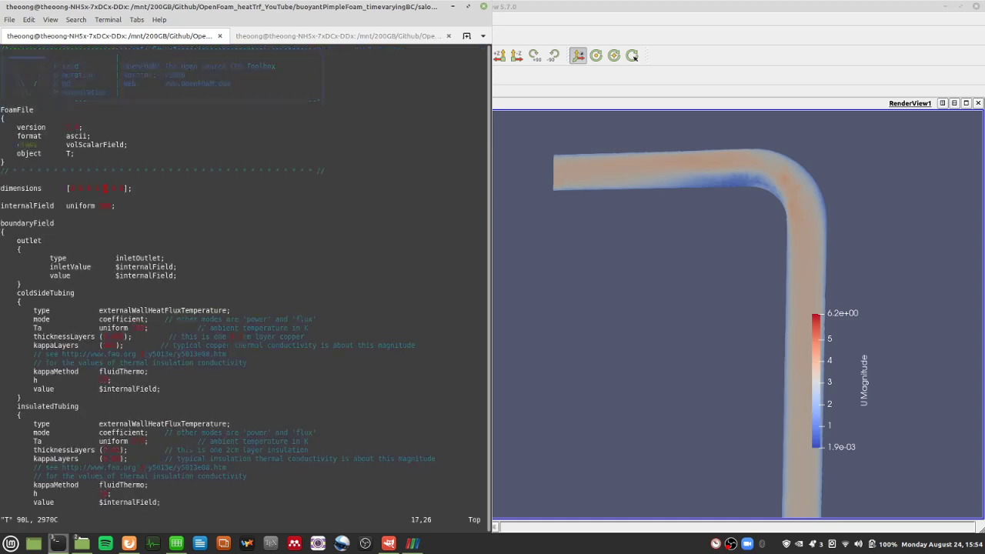
{"action": "scroll", "coordinate": [213, 418], "scroll_direction": "down", "scroll_amount": 10}
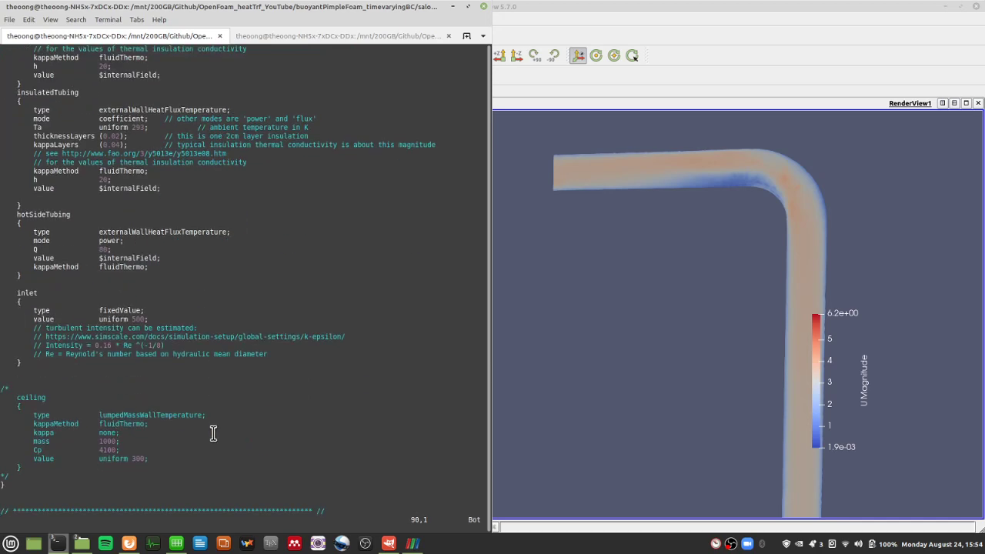
{"action": "scroll", "coordinate": [182, 391], "scroll_direction": "up", "scroll_amount": 15}
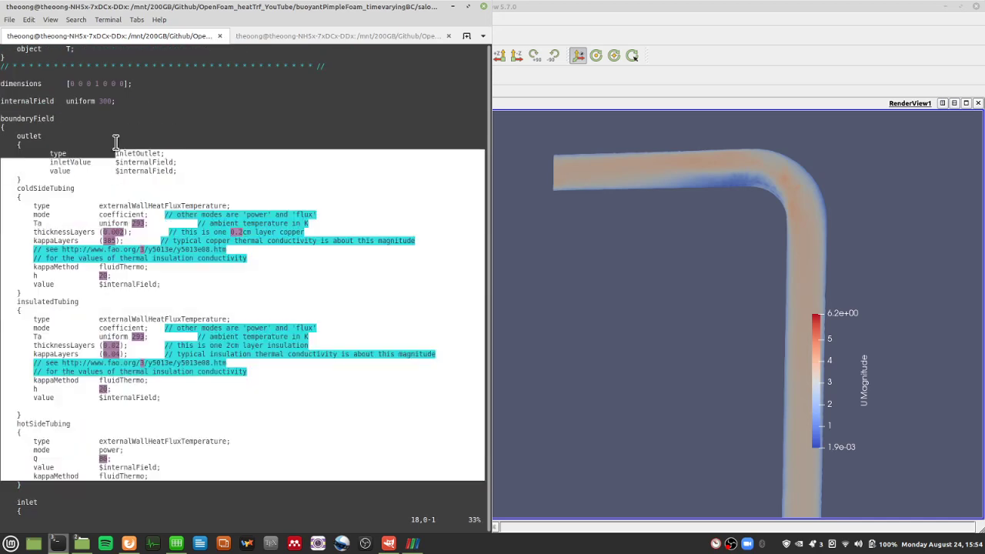
Quit vi, go back up to the case folder and list its contents
{"action": "key", "text": "Escape"}
{"action": "type", "text": ":q"}
{"action": "key", "text": "Return"}
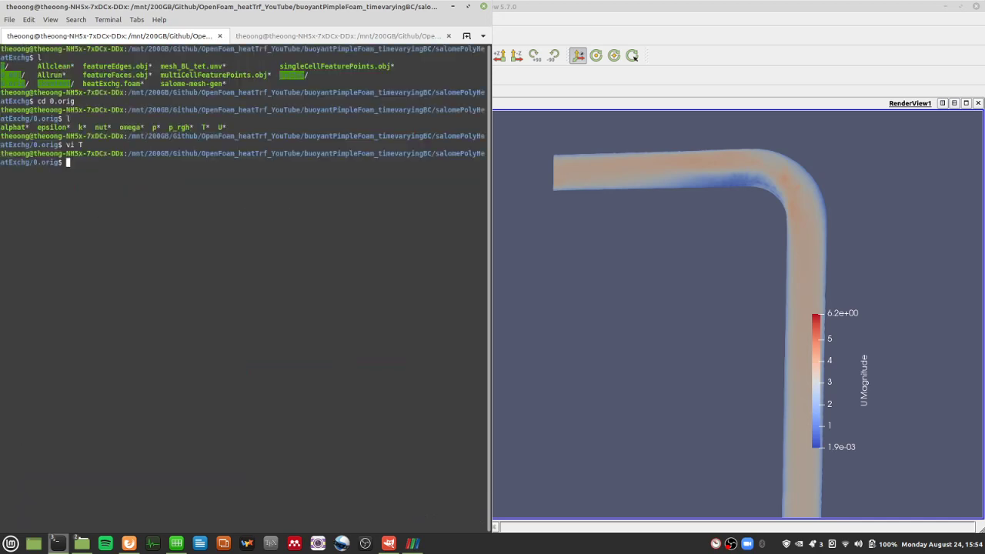
{"action": "type", "text": "cd .."}
{"action": "key", "text": "Return"}
{"action": "type", "text": "l"}
{"action": "key", "text": "Return"}
Enter the 0 folder, open the T file in vi and jump to line 65306 for the boundaryField section
{"action": "type", "text": "cd 0"}
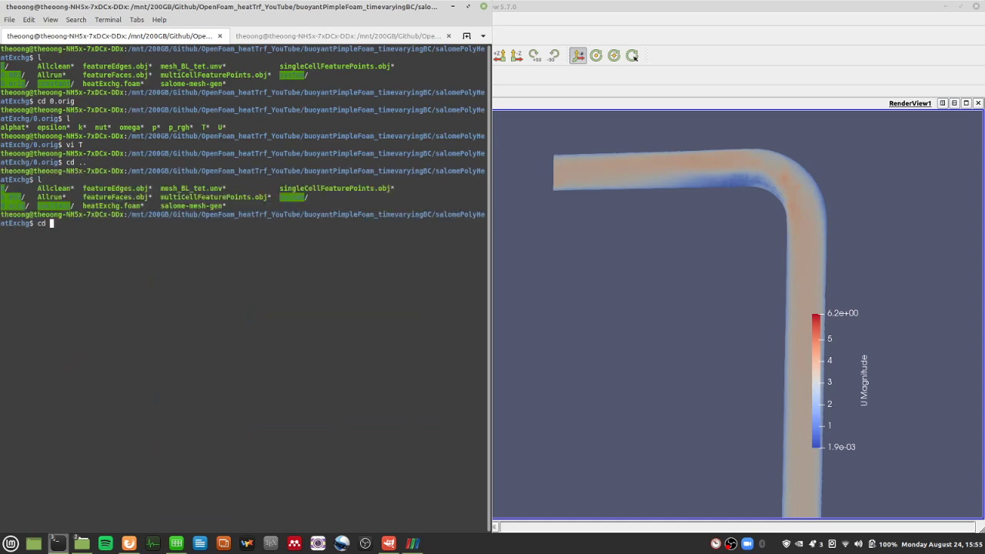
{"action": "key", "text": "Return"}
{"action": "type", "text": "l"}
{"action": "key", "text": "Return"}
{"action": "type", "text": "vi T"}
{"action": "key", "text": "Return"}
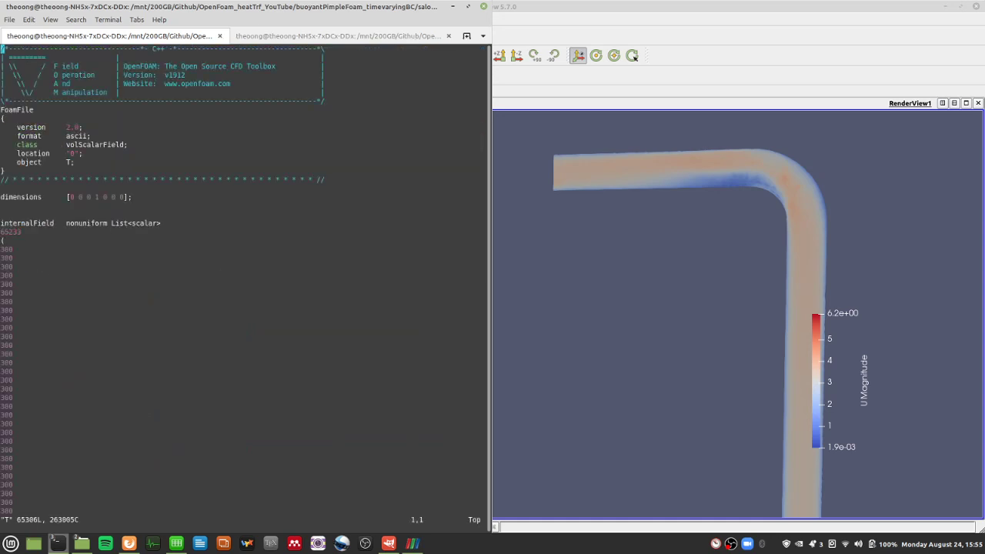
{"action": "type", "text": ":65306"}
{"action": "key", "text": "Return"}
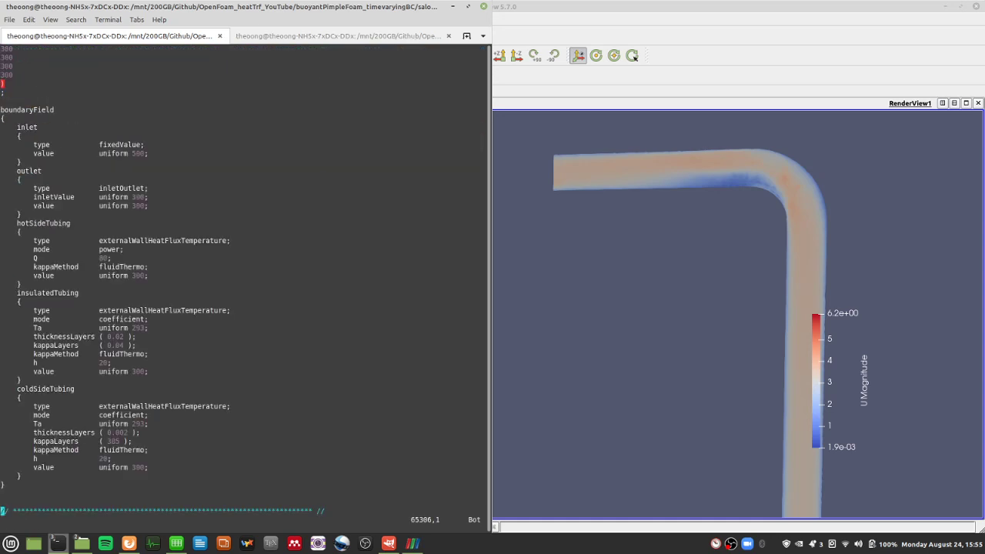
Highlight the inlet's fixed temperature value and the outlet's inletOutlet settings in the boundaryField section
{"action": "left_click_drag", "start_coordinate": [116, 146], "coordinate": [193, 469]}
{"action": "left_click", "coordinate": [181, 433]}
{"action": "left_click_drag", "start_coordinate": [100, 153], "coordinate": [154, 154]}
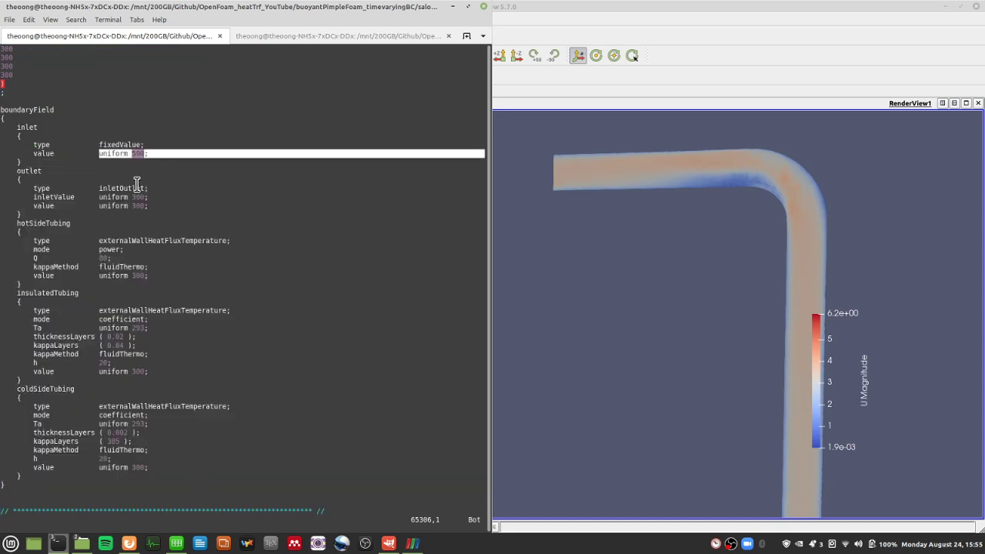
{"action": "left_click_drag", "start_coordinate": [136, 187], "coordinate": [2, 181]}
{"action": "triple_click", "coordinate": [149, 213]}
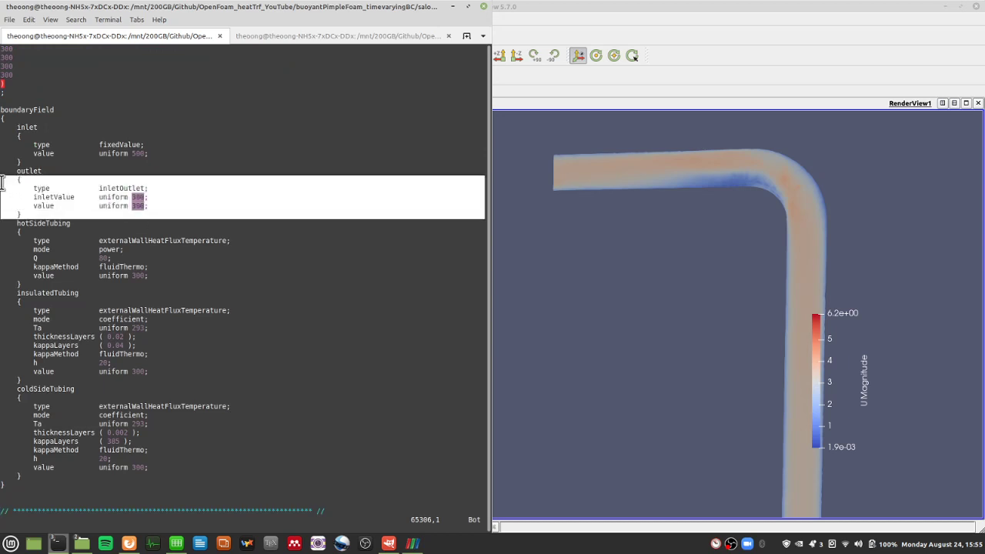
{"action": "left_click", "coordinate": [89, 279]}
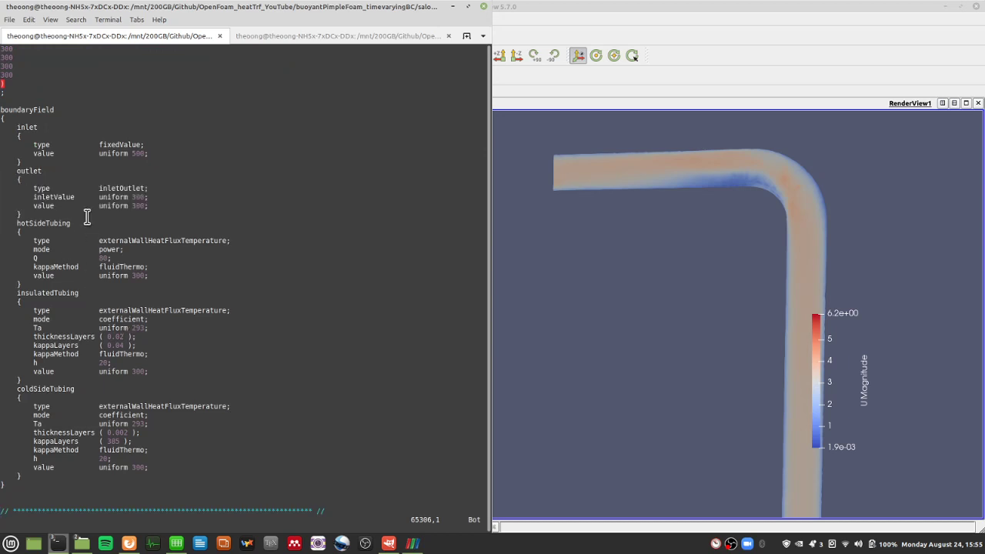
{"action": "triple_click", "coordinate": [164, 206]}
{"action": "left_click_drag", "start_coordinate": [164, 206], "coordinate": [125, 168]}
{"action": "left_click", "coordinate": [156, 206]}
{"action": "triple_click", "coordinate": [156, 207]}
{"action": "left_click_drag", "start_coordinate": [156, 207], "coordinate": [154, 184]}
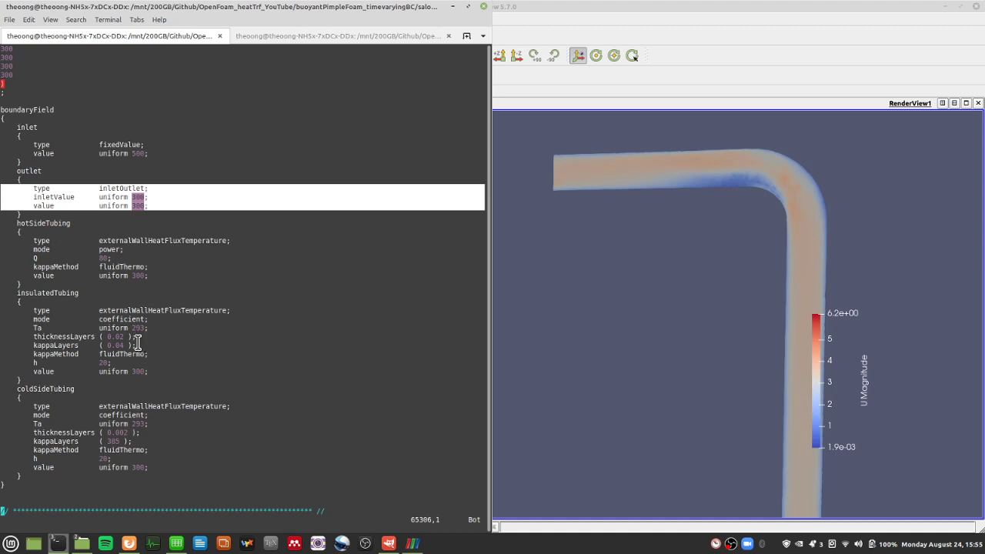
Highlight the hotSideTubing, insulatedTubing and coldSideTubing boundary conditions in the T file
{"action": "triple_click", "coordinate": [161, 262]}
{"action": "left_click_drag", "start_coordinate": [161, 261], "coordinate": [149, 233]}
{"action": "left_click", "coordinate": [149, 235]}
{"action": "triple_click", "coordinate": [172, 463]}
{"action": "left_click_drag", "start_coordinate": [172, 462], "coordinate": [14, 231]}
{"action": "left_click", "coordinate": [83, 332]}
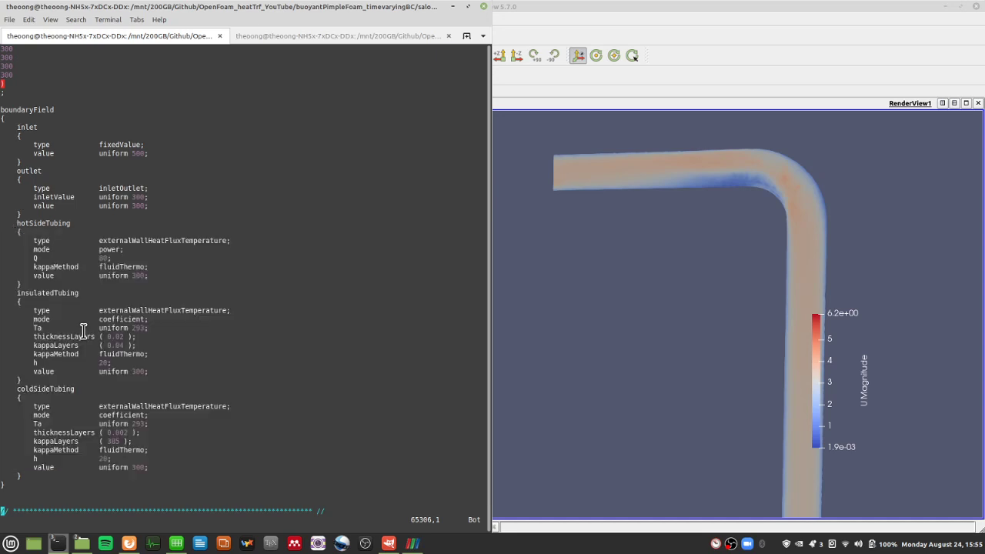
Quit the T file without saving, list the 0 folder, and return to the salomePolyHeatExchg case folder to list its contents
{"action": "type", "text": ":q"}
{"action": "key", "text": "Return"}
{"action": "type", "text": "l"}
{"action": "key", "text": "Return"}
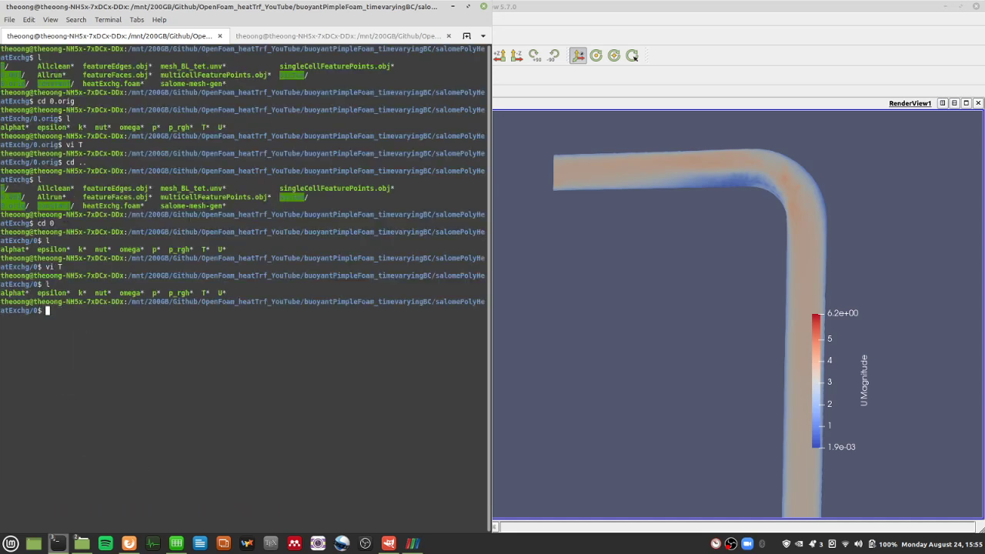
{"action": "type", "text": "cd .."}
{"action": "key", "text": "Return"}
{"action": "type", "text": "l"}
{"action": "key", "text": "Return"}
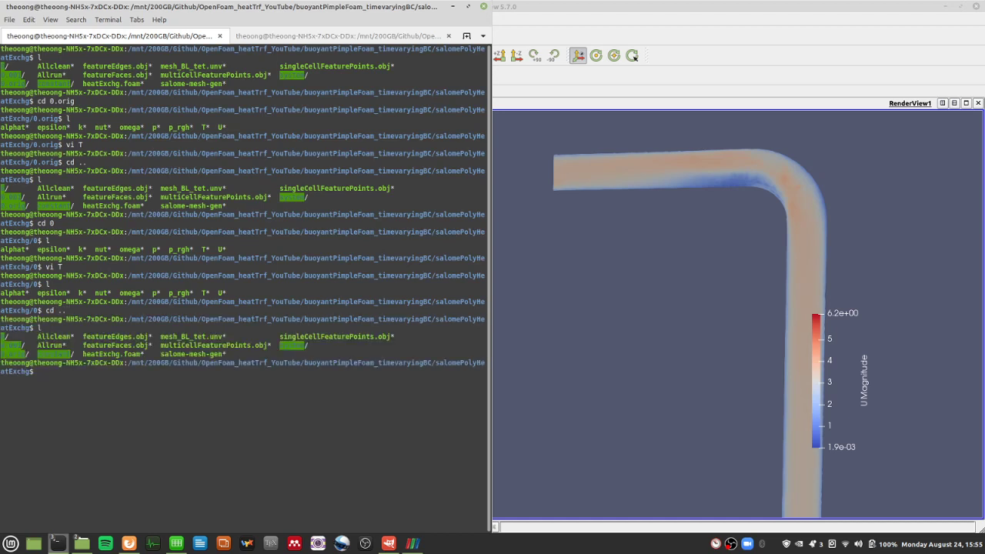
Switch to the terminal window at the expt_onePipeHeatExchg_salome case and list its contents
{"action": "mouse_move", "coordinate": [58, 545]}
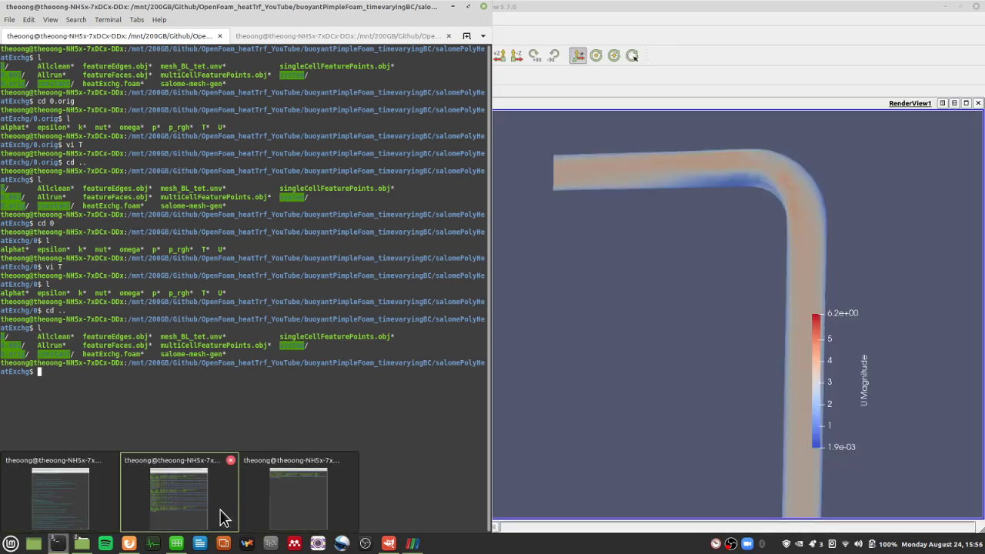
{"action": "left_click", "coordinate": [283, 515]}
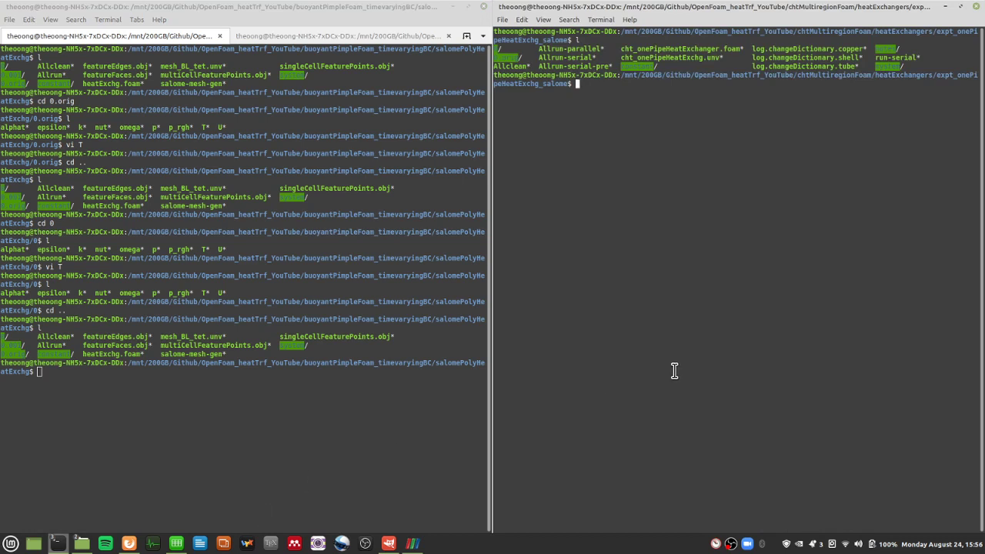
{"action": "type", "text": "l"}
{"action": "key", "text": "Return"}
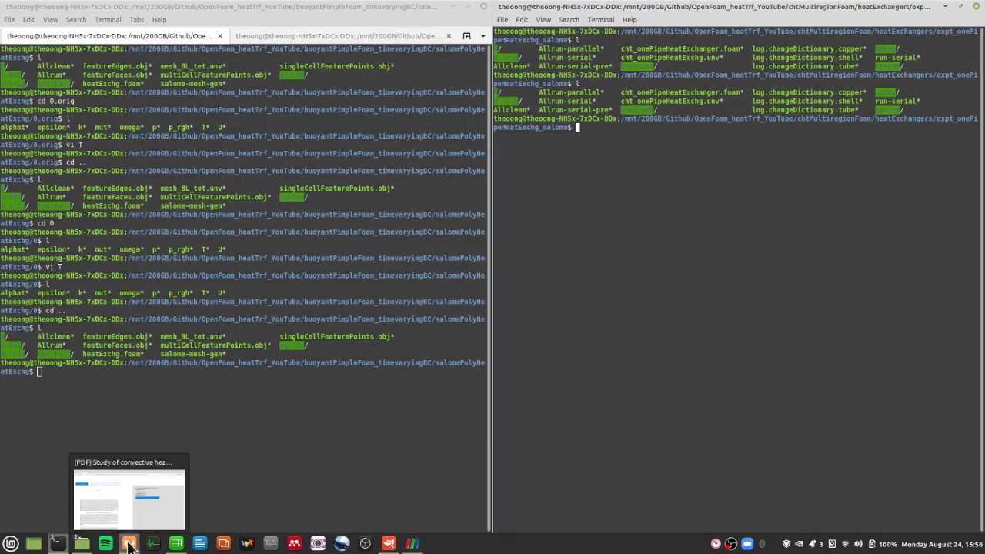
Switch to Firefox and go back to the title page of the turbulent jet impingement paper
{"action": "left_click", "coordinate": [129, 545]}
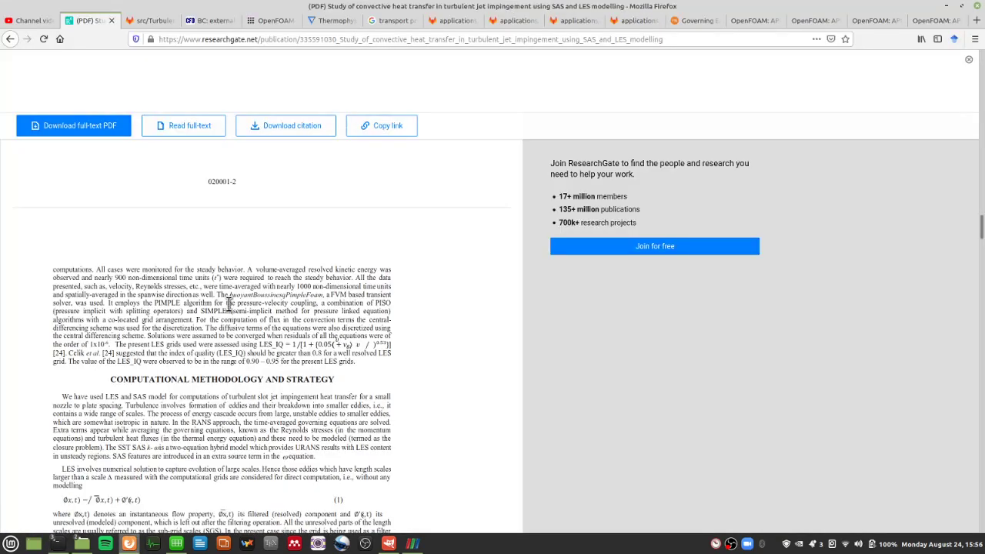
{"action": "scroll", "coordinate": [345, 345], "scroll_direction": "up", "scroll_amount": 10}
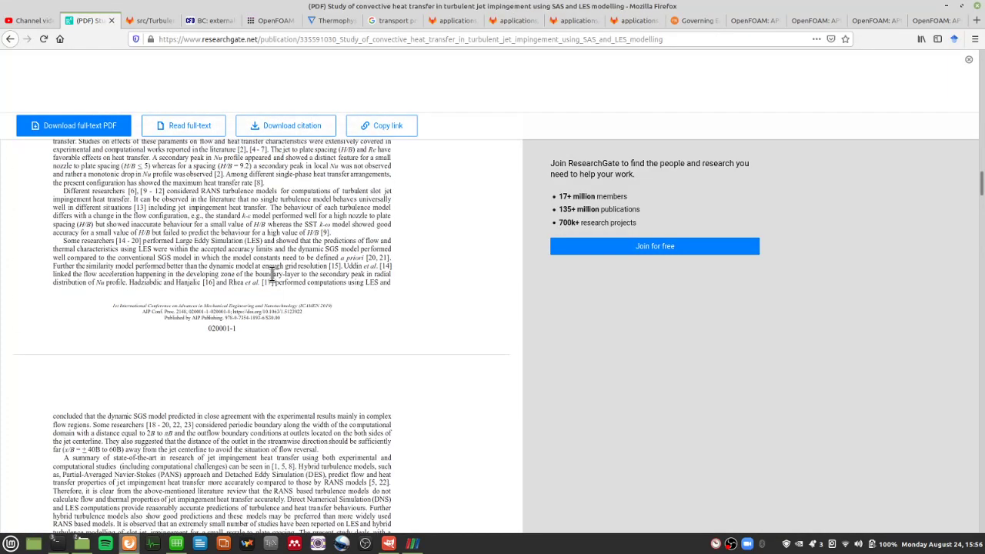
{"action": "scroll", "coordinate": [266, 465], "scroll_direction": "up", "scroll_amount": 5}
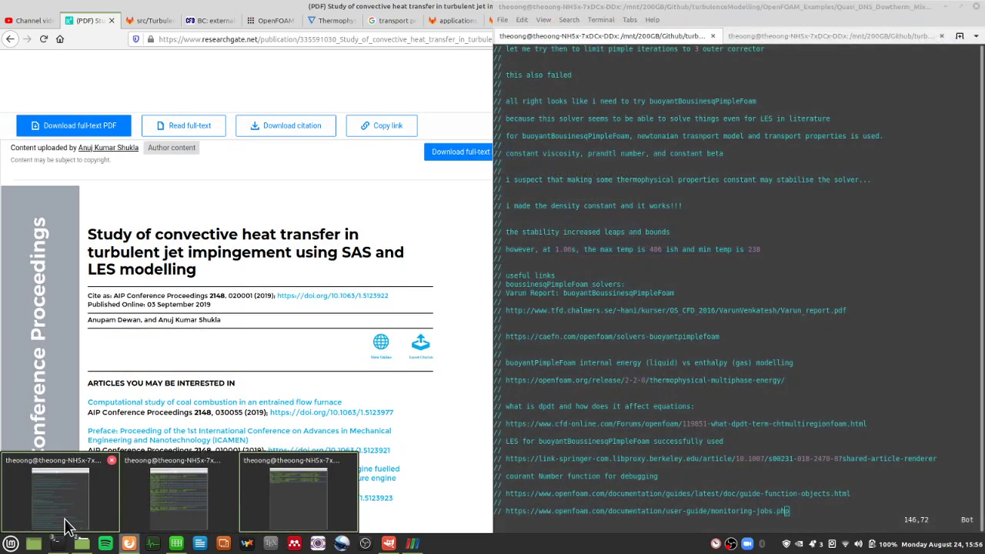
Return to the expt_onePipeHeatExchg_salome terminal, move up to the heatExchangers folder and list it on a cleared screen
{"action": "left_click", "coordinate": [66, 529]}
{"action": "mouse_move", "coordinate": [61, 544]}
{"action": "left_click", "coordinate": [259, 513]}
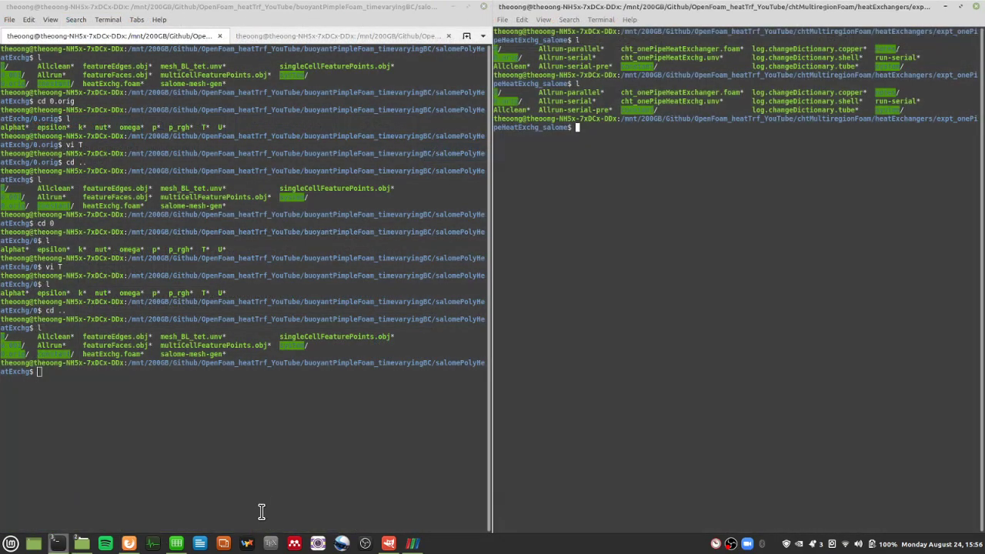
{"action": "type", "text": "cd .."}
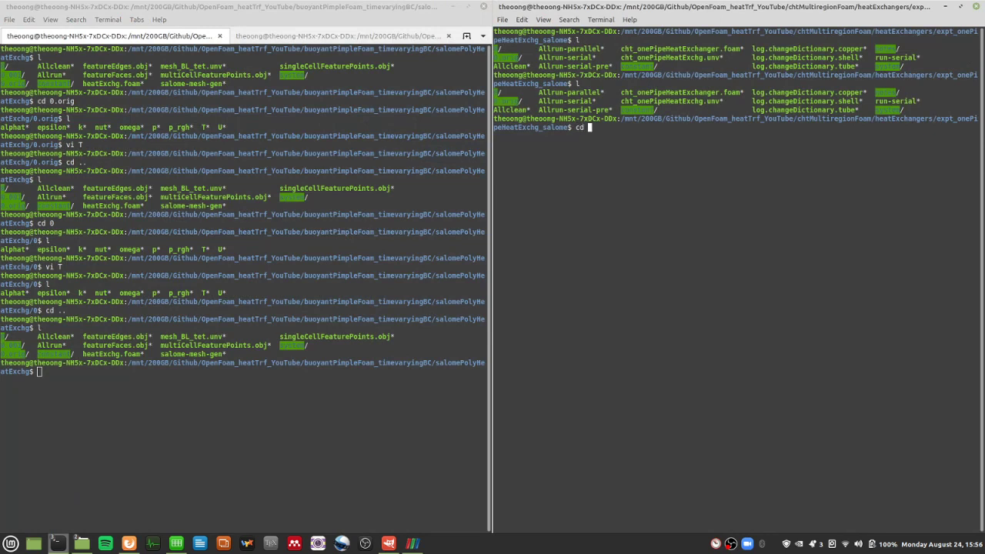
{"action": "key", "text": "Return"}
{"action": "type", "text": "l"}
{"action": "key", "text": "Return"}
{"action": "type", "text": "l"}
{"action": "key", "text": "ctrl+l"}
{"action": "key", "text": "Return"}
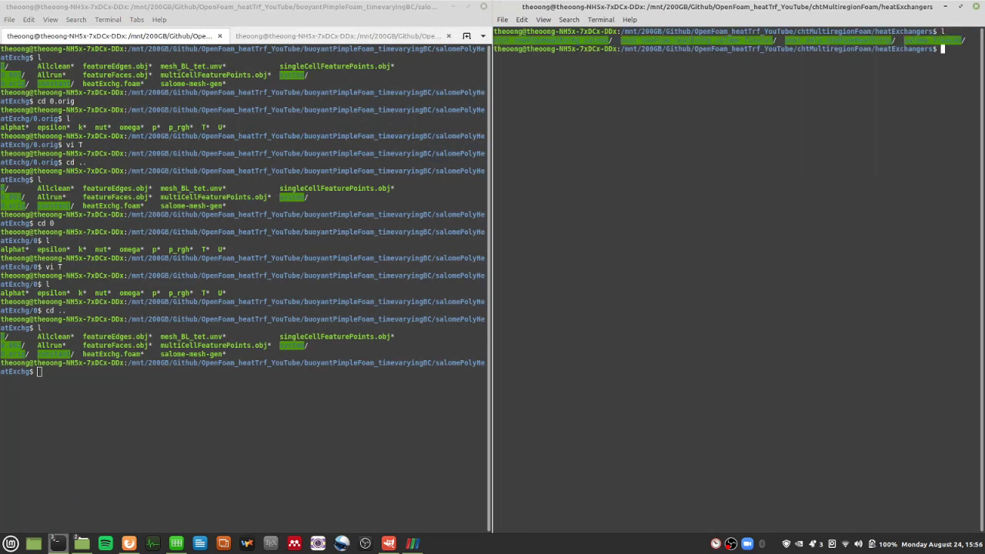
Go up to the OpenFoam_heatTrf_YouTube folder, enter buoyantPimpleFoam_timevaryingBC and list its contents
{"action": "type", "text": "cd ../.."}
{"action": "key", "text": "Return"}
{"action": "type", "text": "l"}
{"action": "key", "text": "Return"}
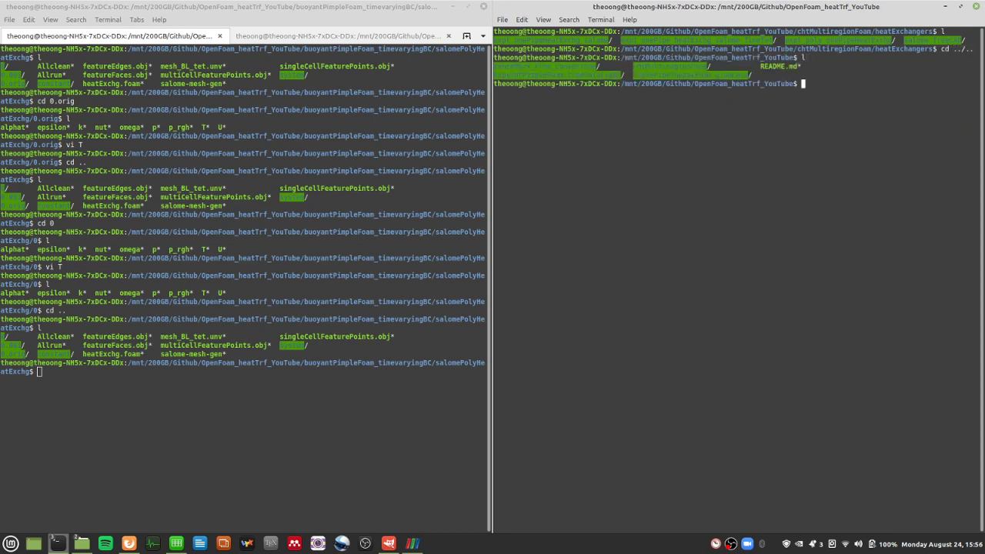
{"action": "type", "text": "cd buoy"}
{"action": "key", "text": "Tab"}
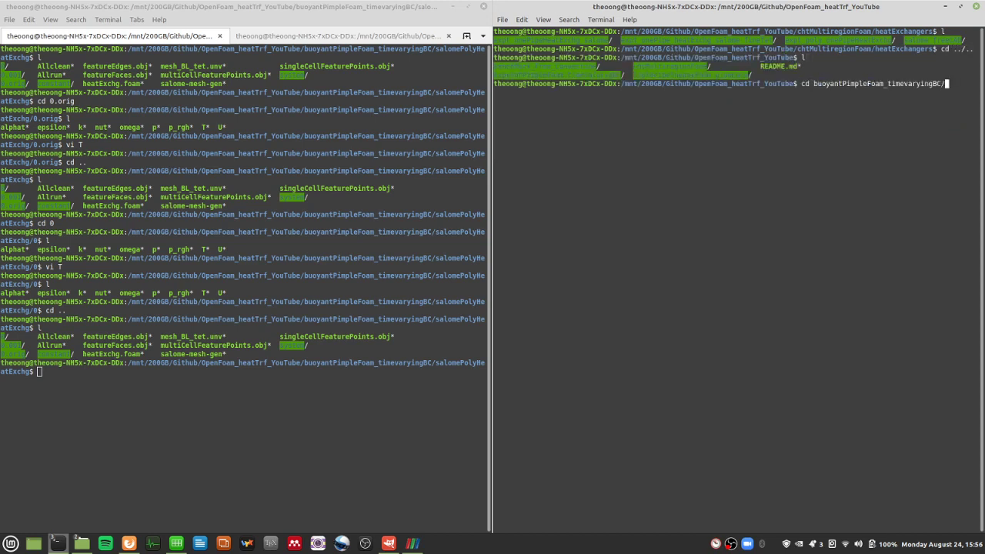
{"action": "key", "text": "Return"}
{"action": "type", "text": "l"}
{"action": "key", "text": "Return"}
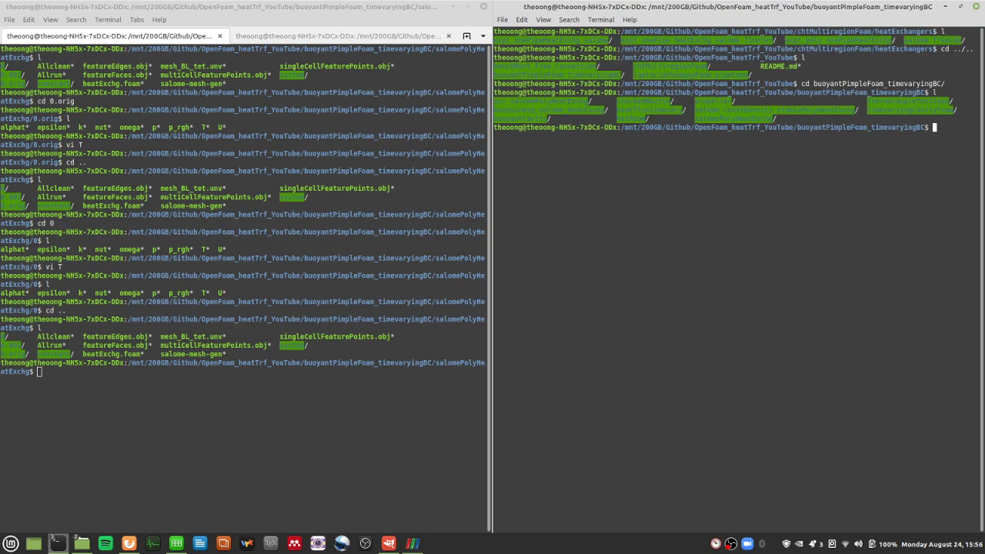
Enter the boussinesq_salome_HeatExchg case, list its contents and highlight the saved time folders
{"action": "type", "text": "bou"}
{"action": "key", "text": "Tab"}
{"action": "key", "text": "Return"}
{"action": "type", "text": "l"}
{"action": "key", "text": "Return"}
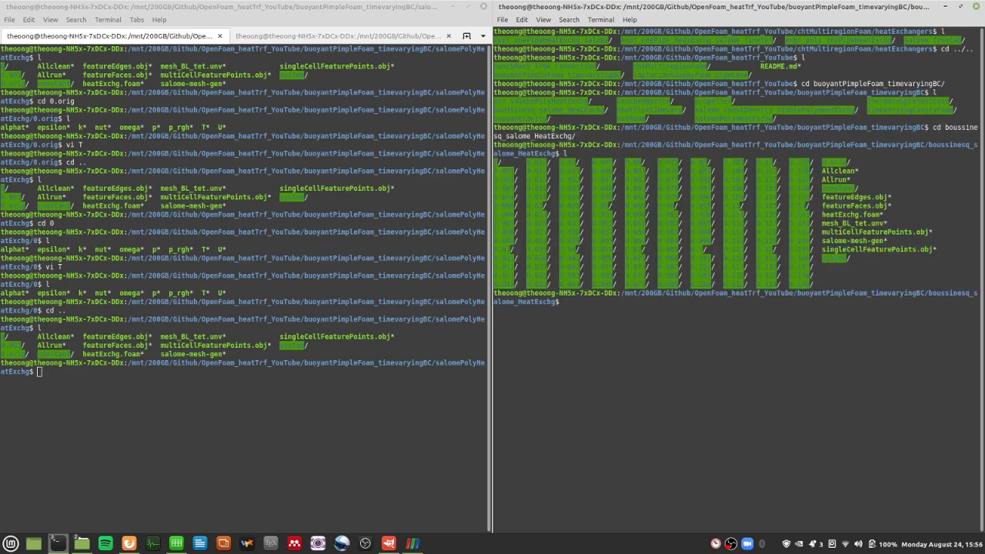
{"action": "left_click_drag", "start_coordinate": [500, 171], "coordinate": [804, 289]}
{"action": "left_click", "coordinate": [807, 289]}
Run buoyantPimpleFoam in the salomePolyHeatExchg case and highlight the first time step's Courant number, deltaT and time lines
{"action": "left_click", "coordinate": [214, 181]}
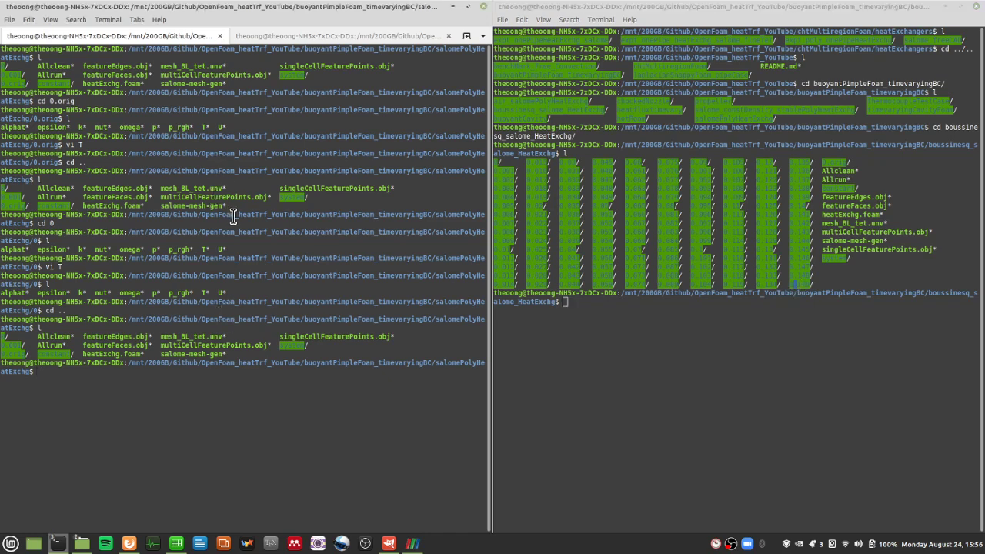
{"action": "type", "text": "buoyantPimpleFoam"}
{"action": "key", "text": "Return"}
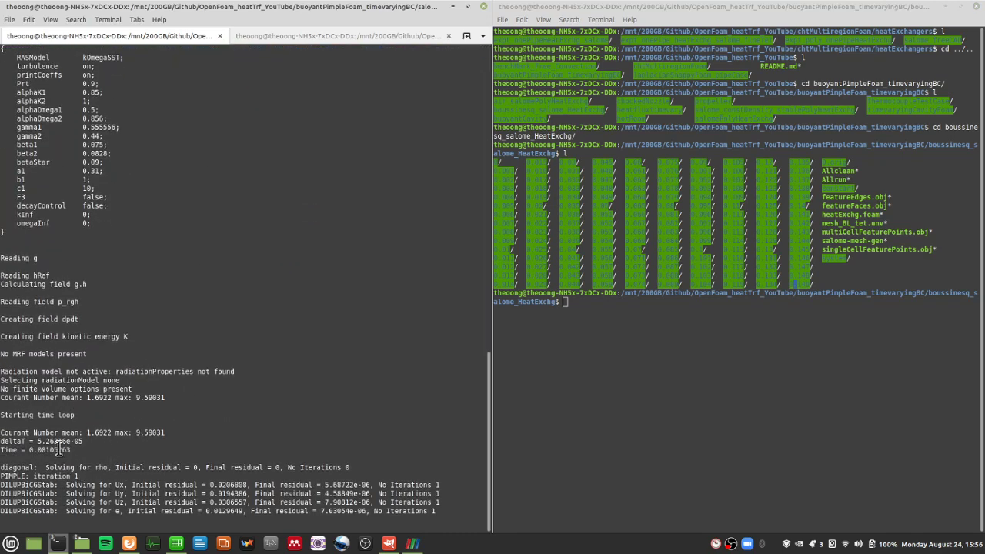
{"action": "left_click_drag", "start_coordinate": [46, 433], "coordinate": [87, 459]}
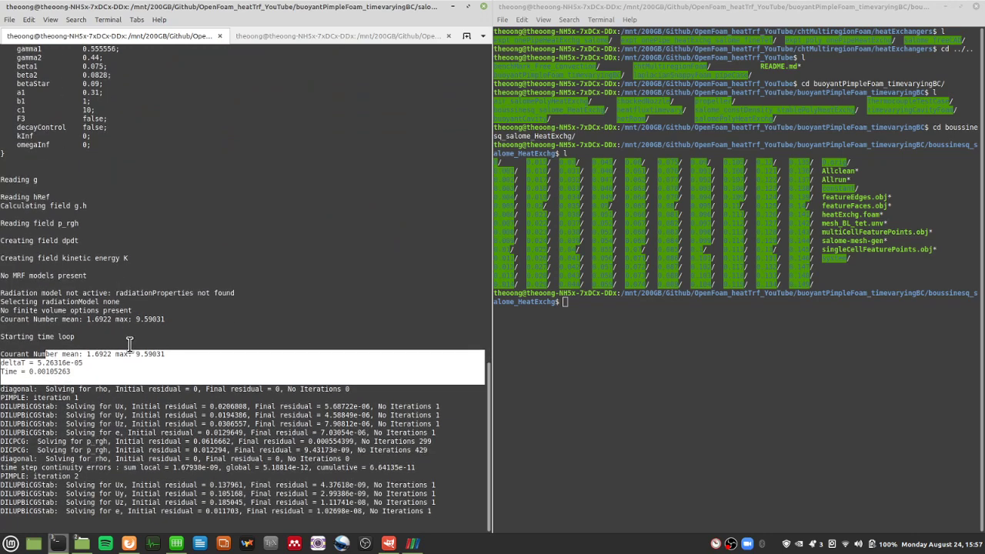
Highlight the Boussinesq case's time folders and enter the buoyantBoussinesqPimpleFoam command at its prompt without running it
{"action": "left_click", "coordinate": [597, 280]}
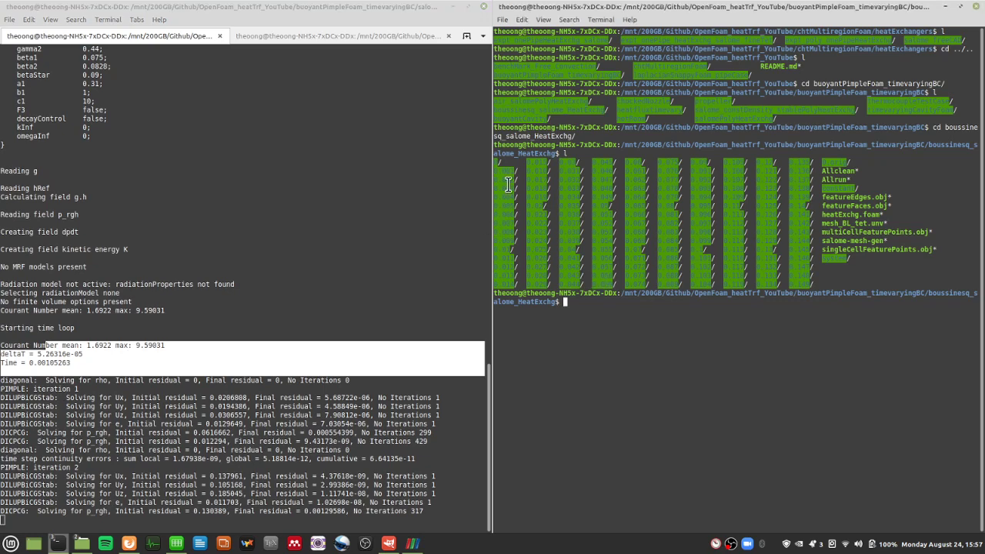
{"action": "left_click_drag", "start_coordinate": [508, 186], "coordinate": [667, 323]}
{"action": "left_click", "coordinate": [663, 327]}
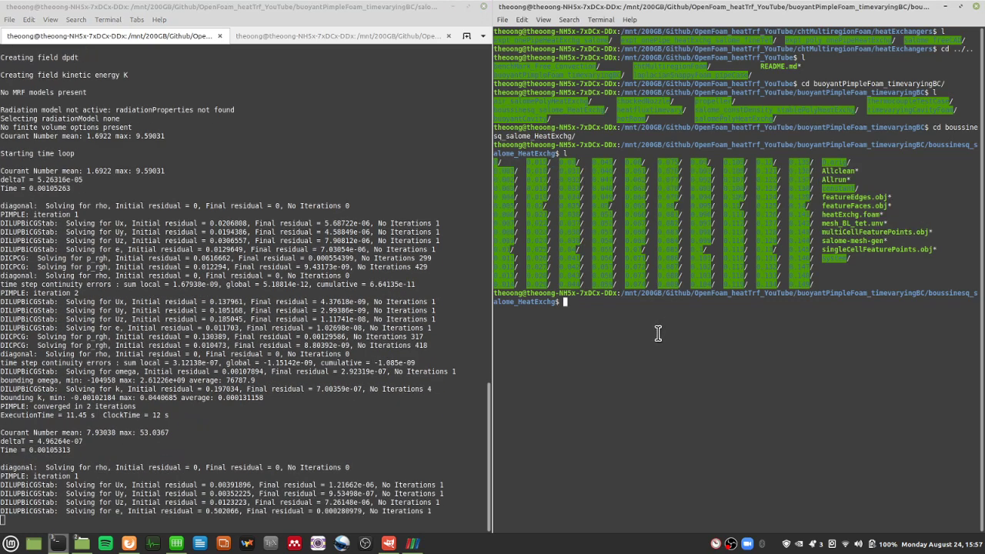
{"action": "type", "text": "buoy"}
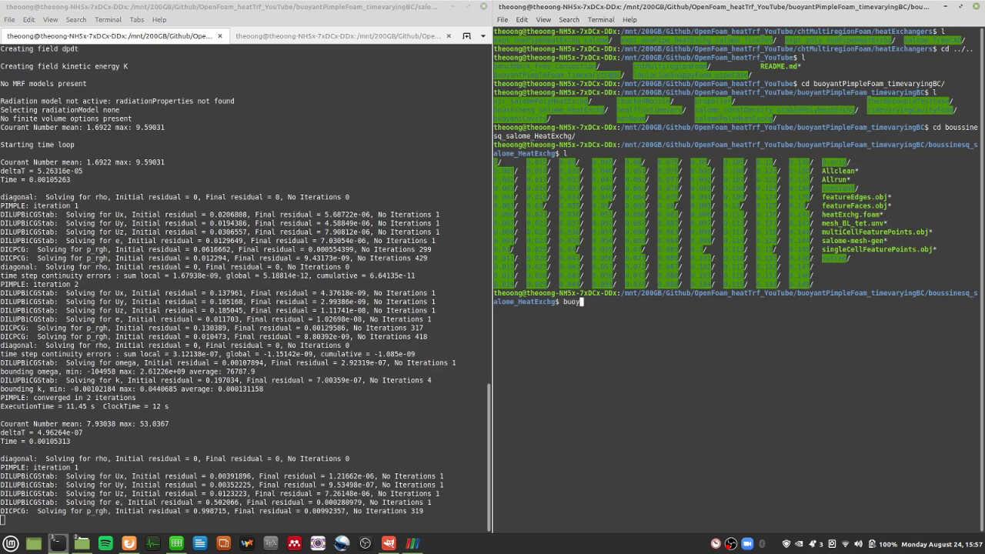
{"action": "type", "text": "antB"}
{"action": "key", "text": "Tab"}
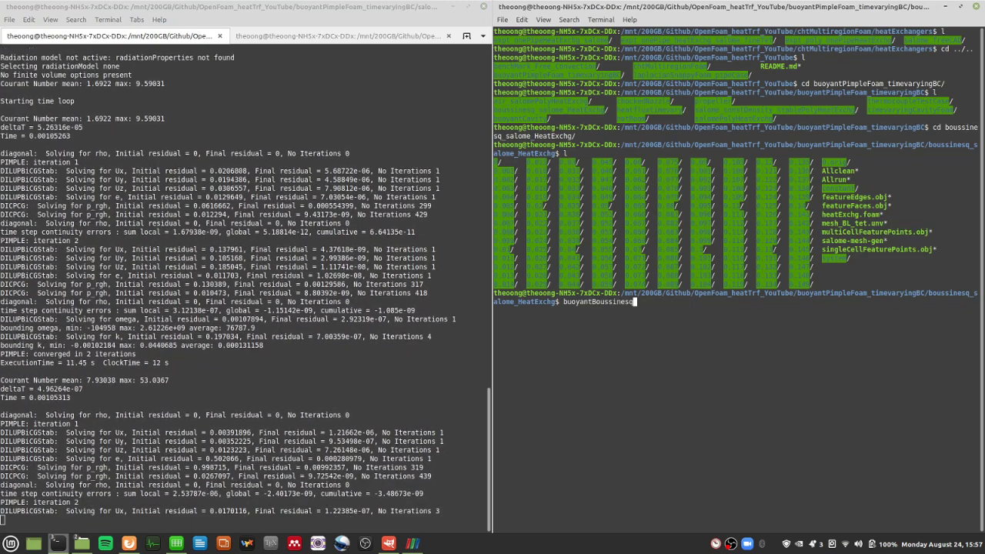
{"action": "type", "text": "Pi"}
{"action": "key", "text": "Tab"}
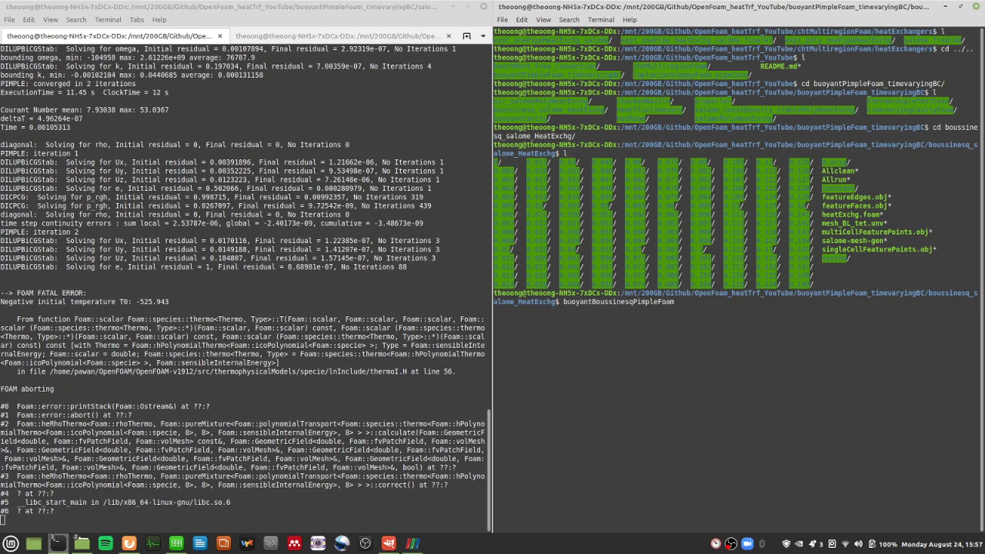
Scroll back through the buoyantPimpleFoam output and highlight the last Time value before the fatal error
{"action": "scroll", "coordinate": [337, 277], "scroll_direction": "up", "scroll_amount": 2}
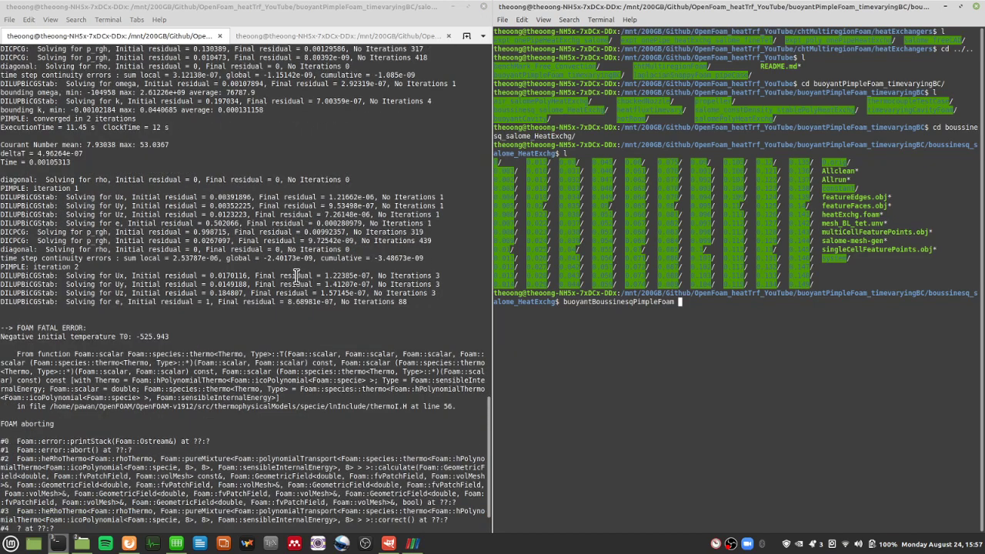
{"action": "left_click_drag", "start_coordinate": [18, 163], "coordinate": [34, 160]}
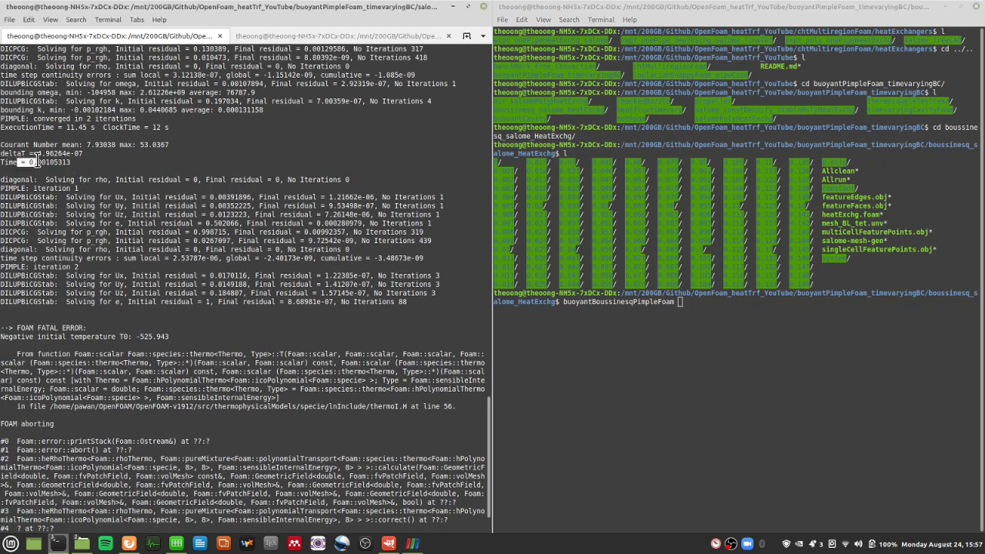
{"action": "left_click", "coordinate": [71, 163]}
Run buoyantBoussinesqPimpleFoam in the boussinesq_salome_HeatExchg case for a few time steps and interrupt it
{"action": "left_click", "coordinate": [663, 405]}
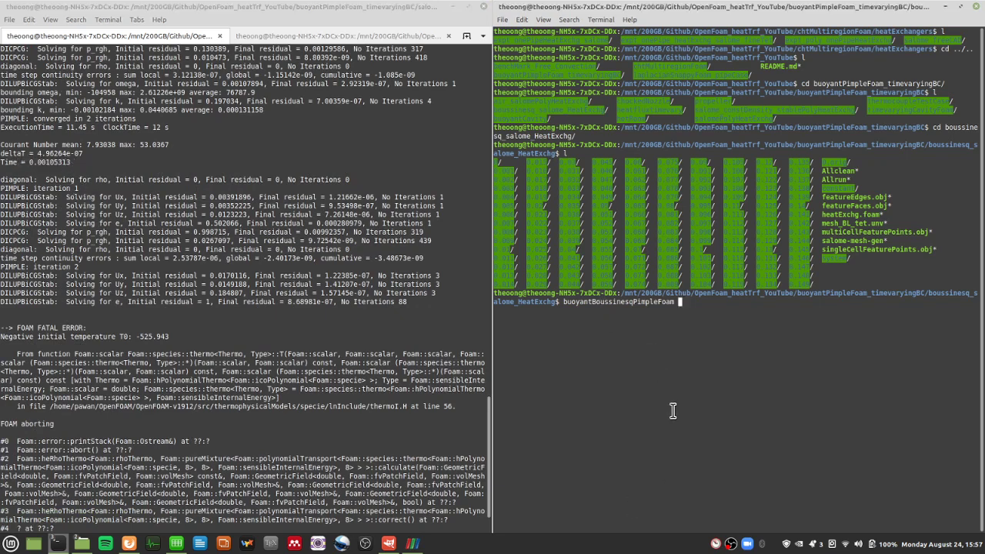
{"action": "key", "text": "Return"}
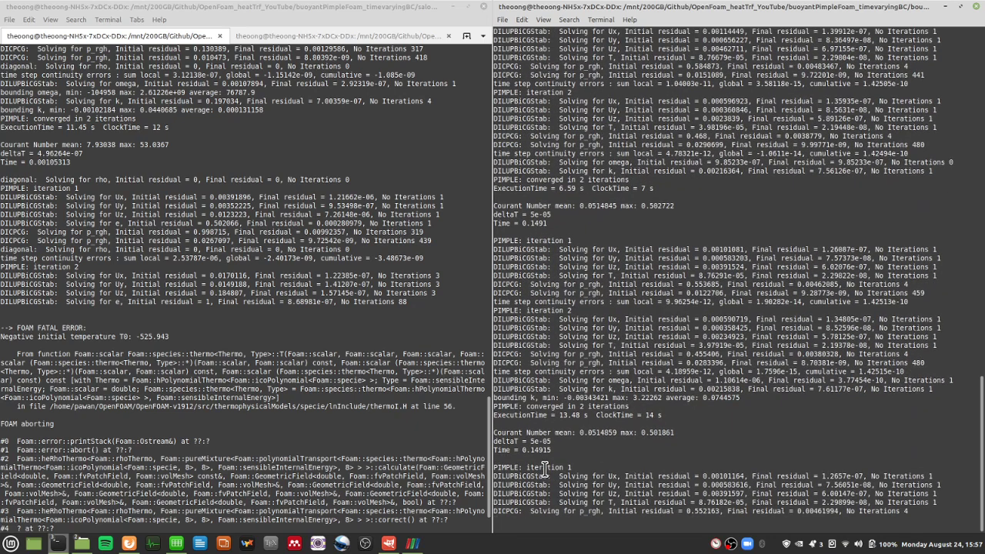
{"action": "key", "text": "ctrl+c"}
Clear the terminal, list the boussinesq_salome_HeatExchg case again and highlight its file entries
{"action": "type", "text": "l"}
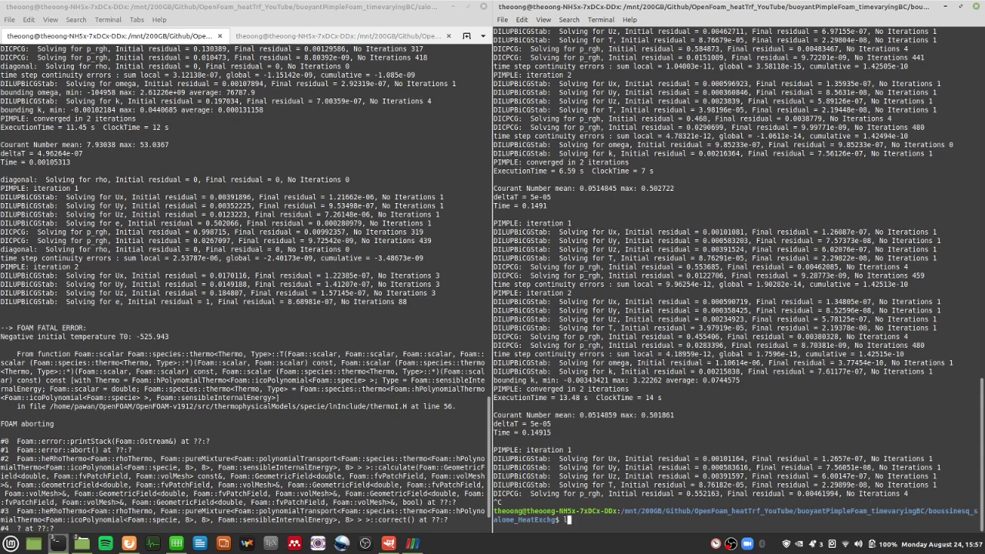
{"action": "key", "text": "Return"}
{"action": "key", "text": "ctrl+l"}
{"action": "type", "text": "l"}
{"action": "key", "text": "Return"}
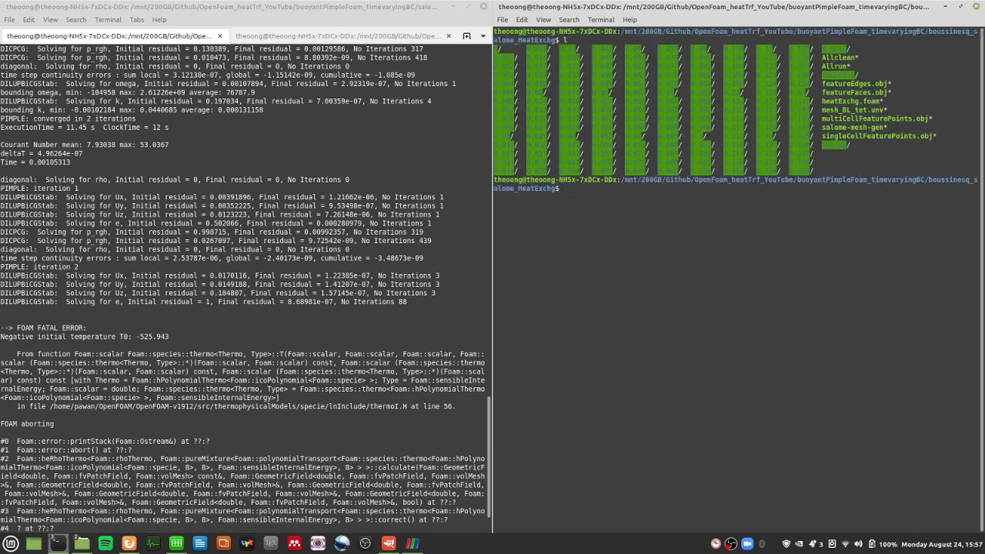
{"action": "left_click_drag", "start_coordinate": [823, 87], "coordinate": [843, 87]}
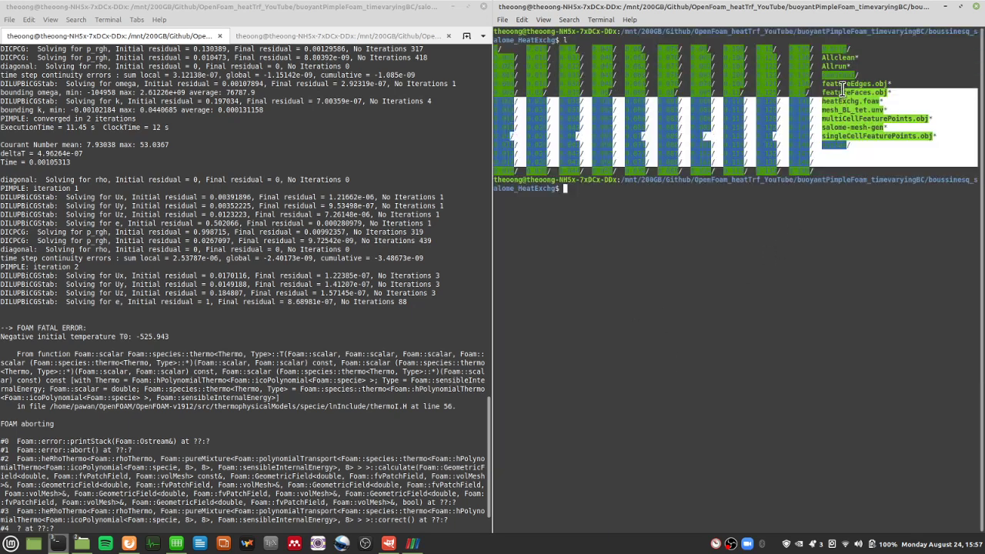
{"action": "left_click", "coordinate": [839, 91]}
Switch to ParaView and delete Slice1 and the loaded heatExchg.foam source from the pipeline
{"action": "left_click", "coordinate": [414, 544]}
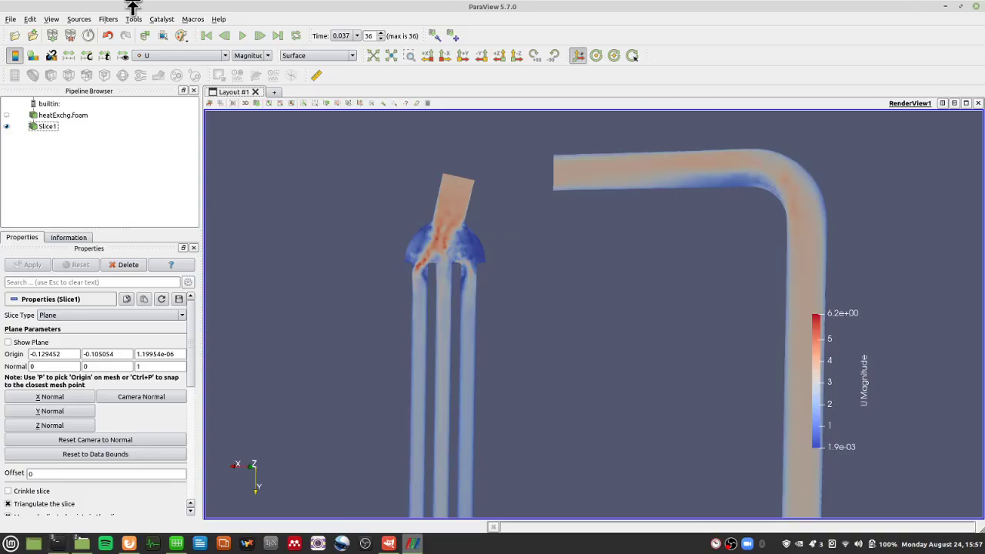
{"action": "left_click", "coordinate": [128, 265]}
{"action": "left_click", "coordinate": [128, 265]}
Open heatExchg.foam from the boussinesq_salome_HeatExchg folder and load it with the default reader settings
{"action": "left_click", "coordinate": [13, 36]}
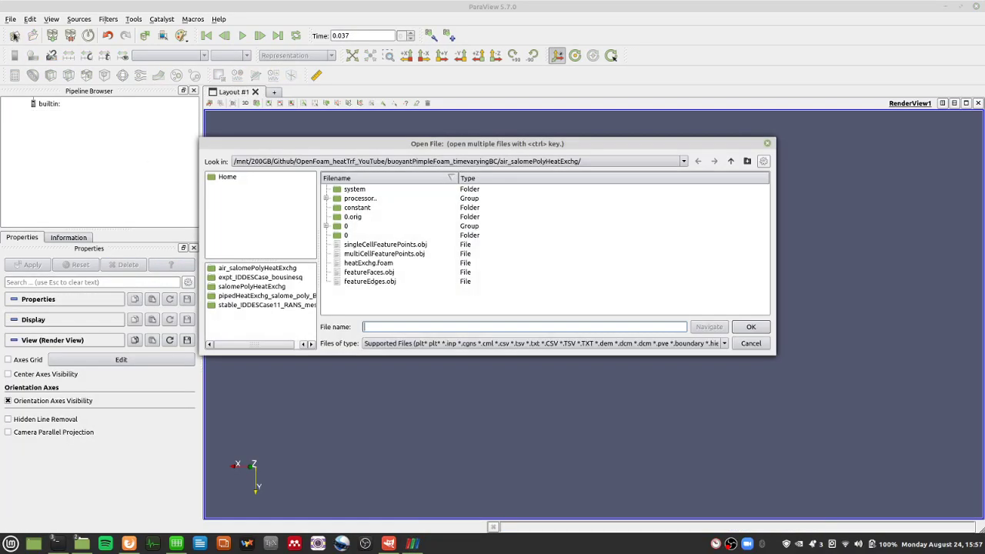
{"action": "left_click", "coordinate": [716, 162]}
{"action": "double_click", "coordinate": [373, 271]}
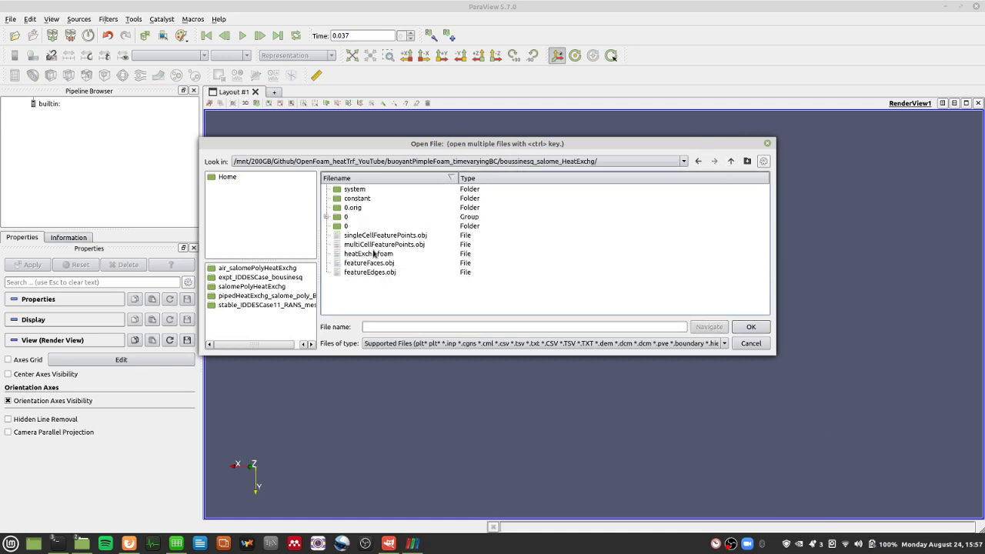
{"action": "double_click", "coordinate": [374, 255]}
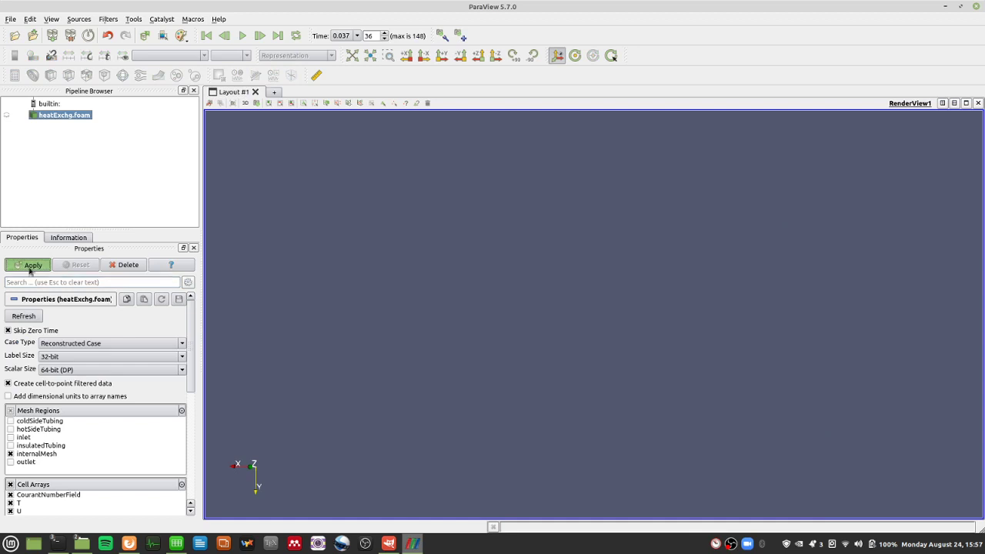
{"action": "left_click", "coordinate": [31, 267]}
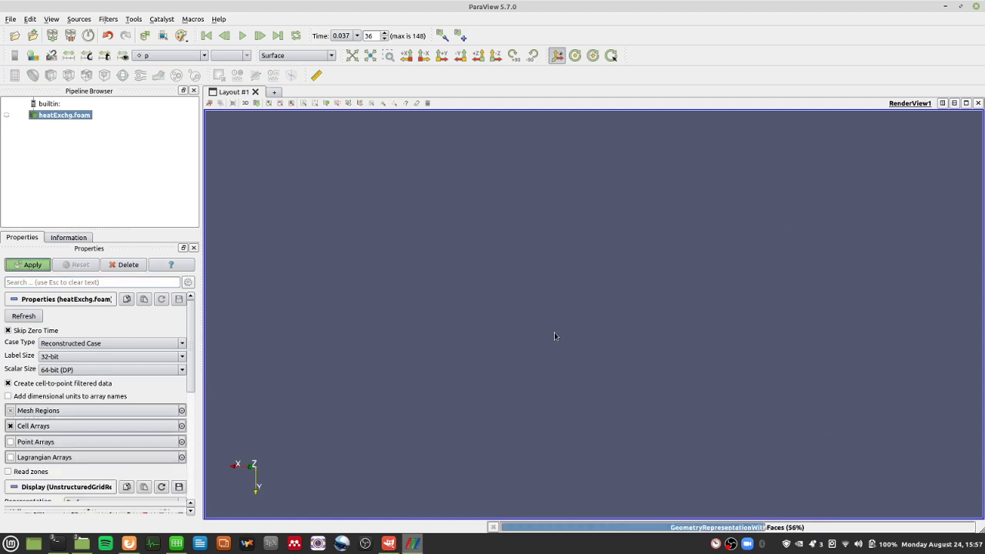
Add a Slice filter to heatExchg.foam with a Z-normal plane, apply it and hide the plane outline
{"action": "left_click_drag", "start_coordinate": [601, 377], "coordinate": [570, 381]}
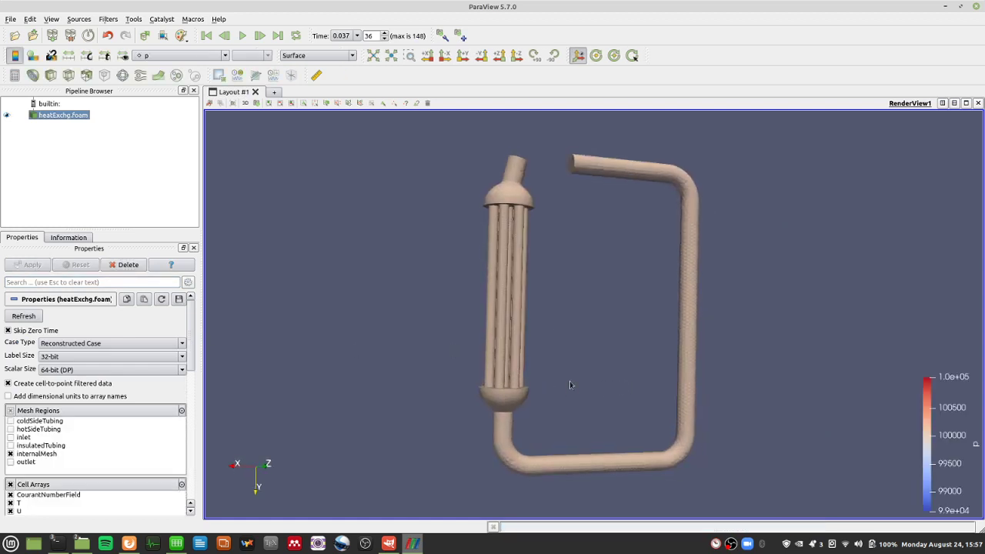
{"action": "right_click", "coordinate": [60, 124]}
{"action": "mouse_move", "coordinate": [108, 196]}
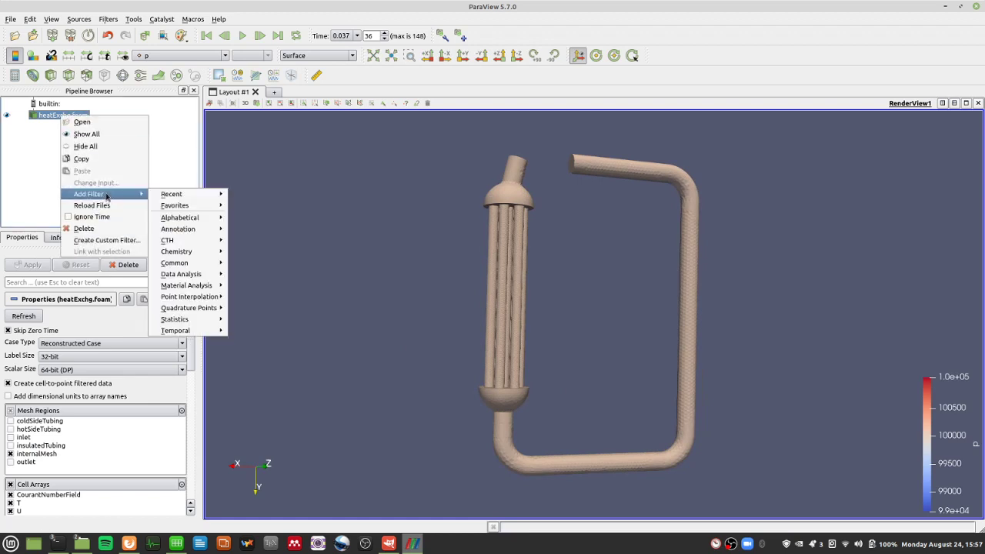
{"action": "mouse_move", "coordinate": [193, 265]}
{"action": "left_click", "coordinate": [247, 300]}
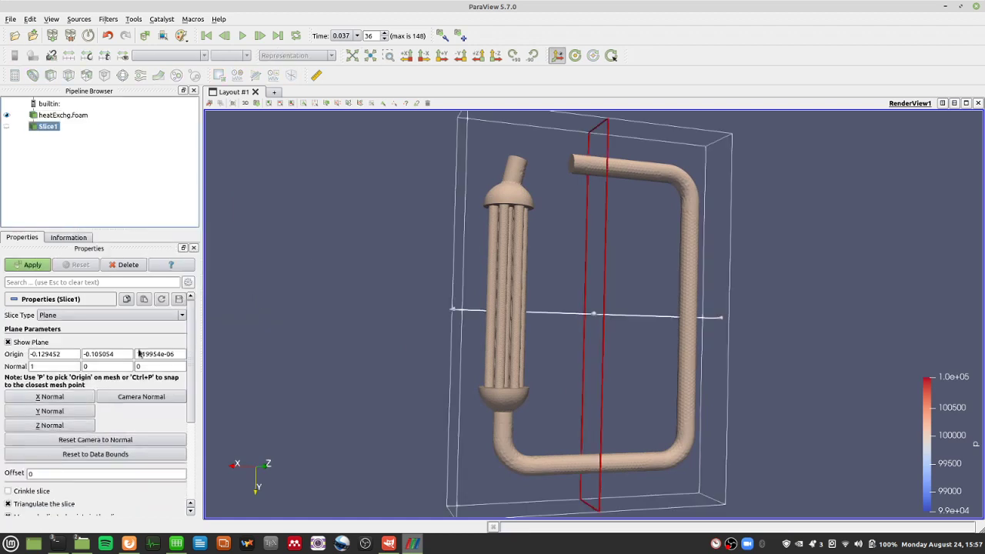
{"action": "left_click", "coordinate": [49, 425]}
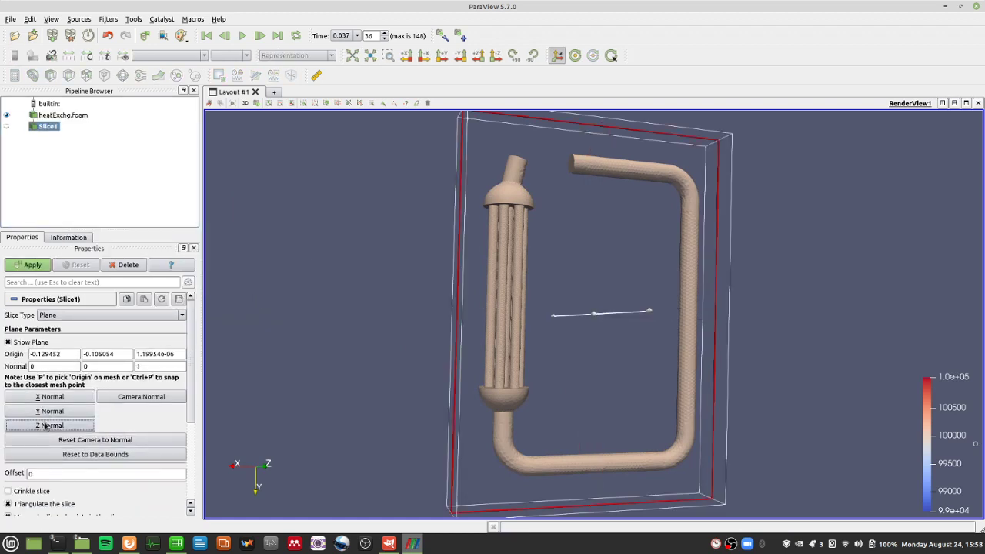
{"action": "left_click", "coordinate": [28, 267]}
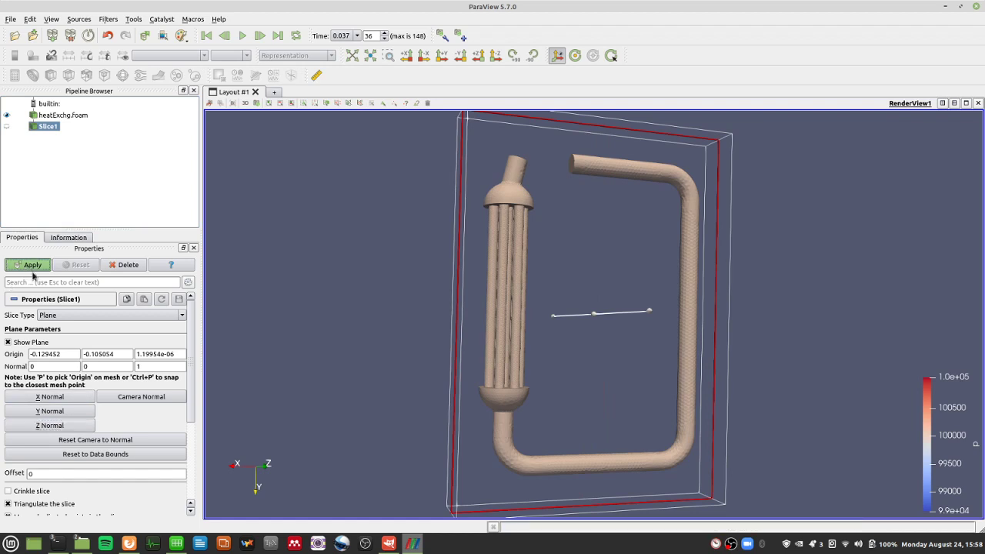
{"action": "left_click", "coordinate": [26, 342]}
Remove the accidentally added dataset group and color Slice1 by the temperature field T
{"action": "left_click", "coordinate": [176, 73]}
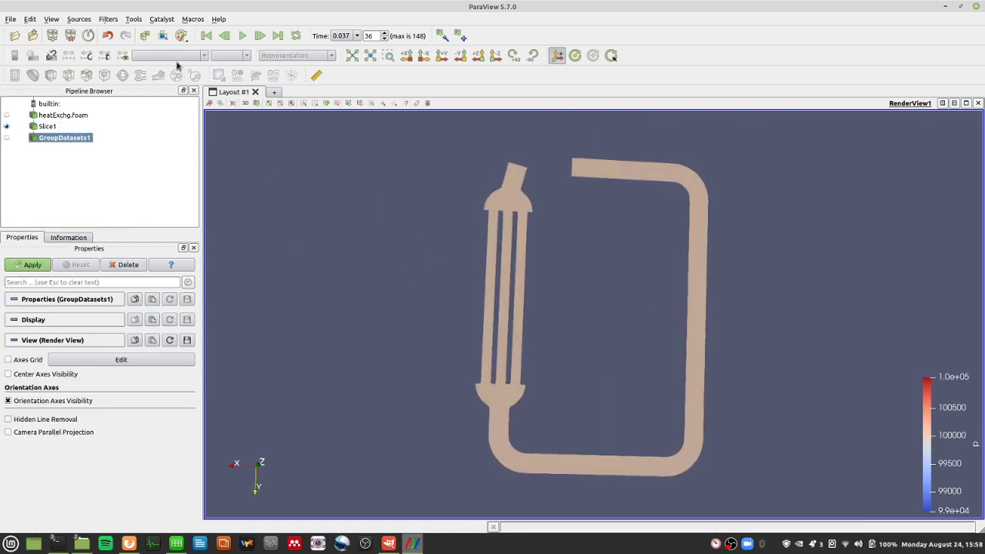
{"action": "left_click", "coordinate": [128, 263]}
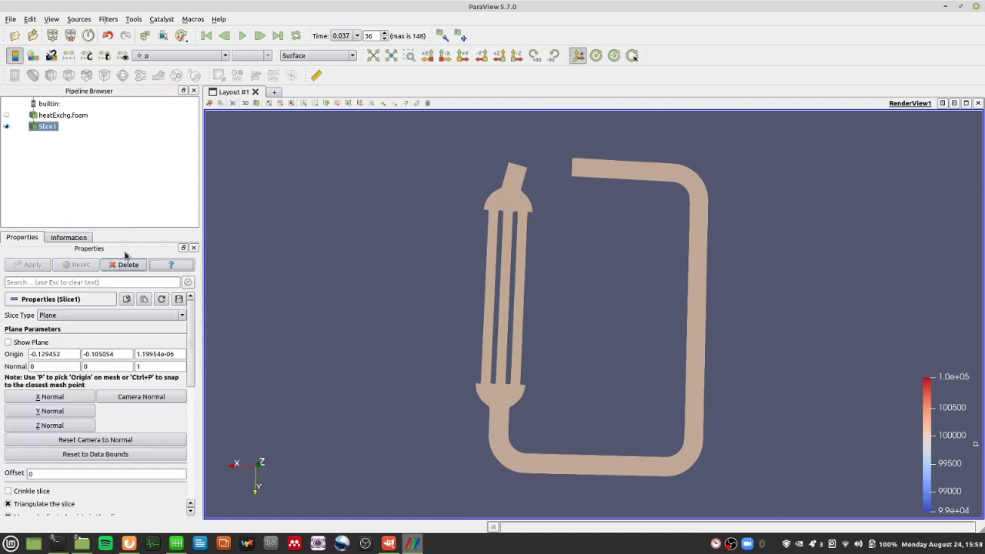
{"action": "left_click", "coordinate": [202, 57]}
{"action": "left_click", "coordinate": [173, 85]}
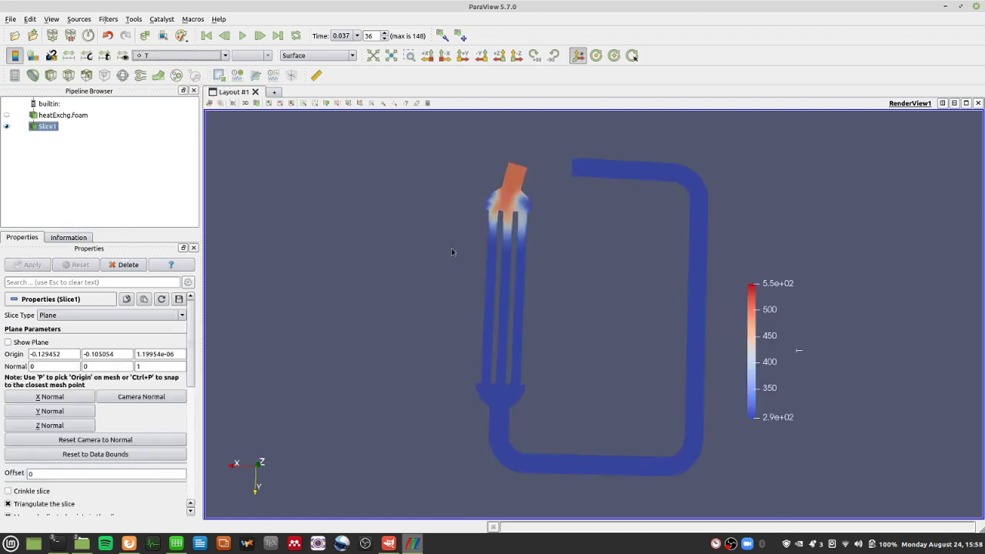
Rescale the T colors to the visible data range and reposition the color legend over the vertical return pipe
{"action": "scroll", "coordinate": [493, 208], "scroll_direction": "up", "scroll_amount": 5}
{"action": "left_click_drag", "start_coordinate": [497, 202], "coordinate": [493, 359]}
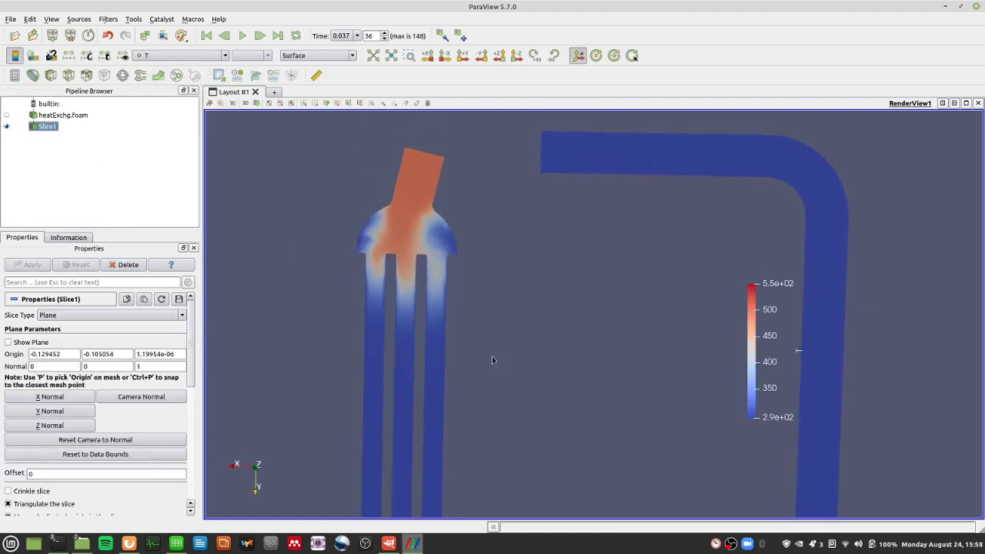
{"action": "left_click", "coordinate": [125, 60]}
{"action": "scroll", "coordinate": [418, 241], "scroll_direction": "up", "scroll_amount": 3}
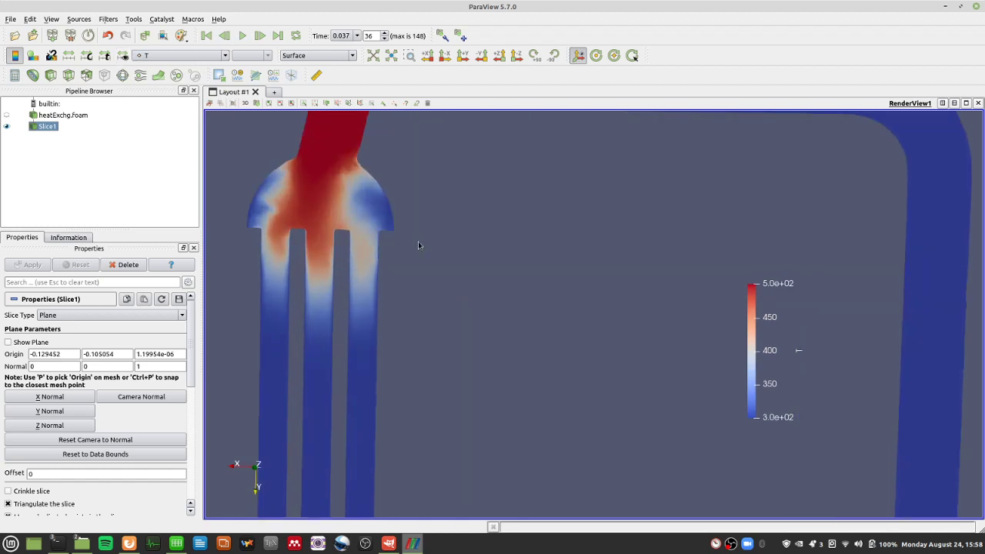
{"action": "left_click_drag", "start_coordinate": [418, 240], "coordinate": [382, 348]}
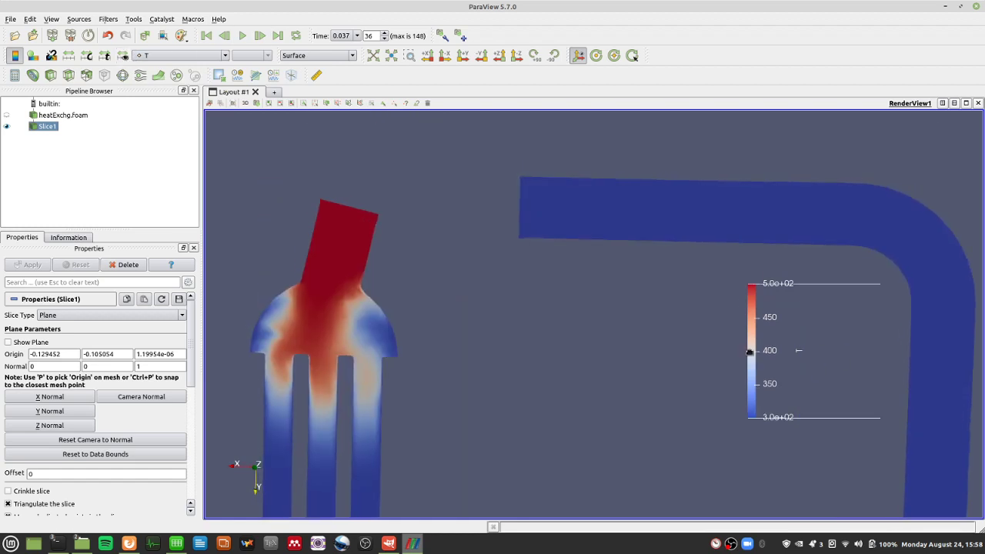
{"action": "left_click_drag", "start_coordinate": [772, 311], "coordinate": [644, 304]}
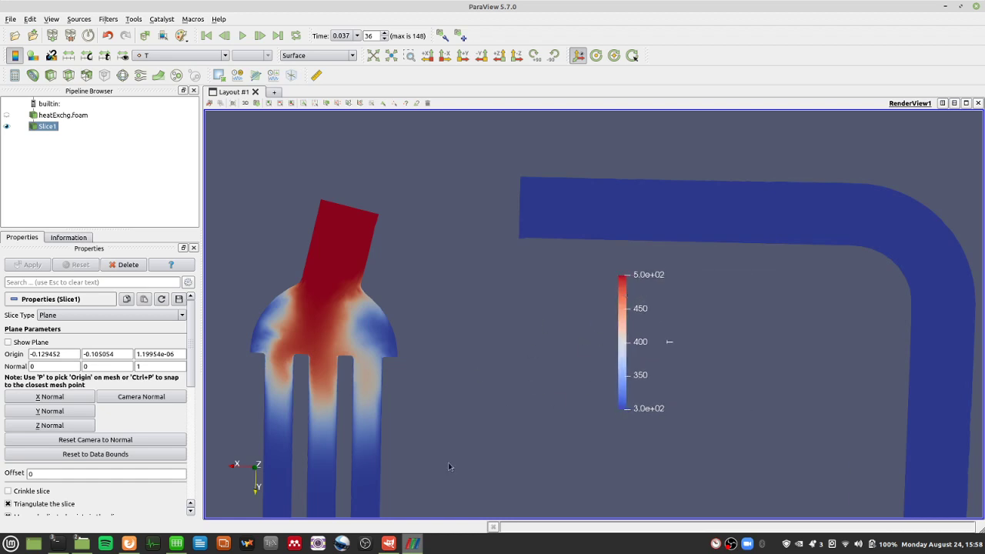
{"action": "scroll", "coordinate": [391, 398], "scroll_direction": "down", "scroll_amount": 3}
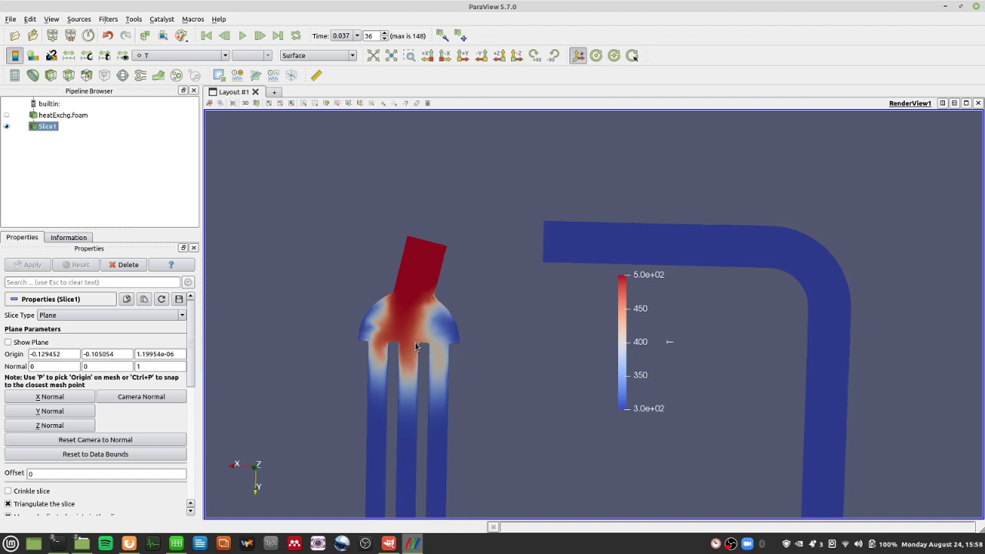
{"action": "left_click_drag", "start_coordinate": [680, 350], "coordinate": [872, 398]}
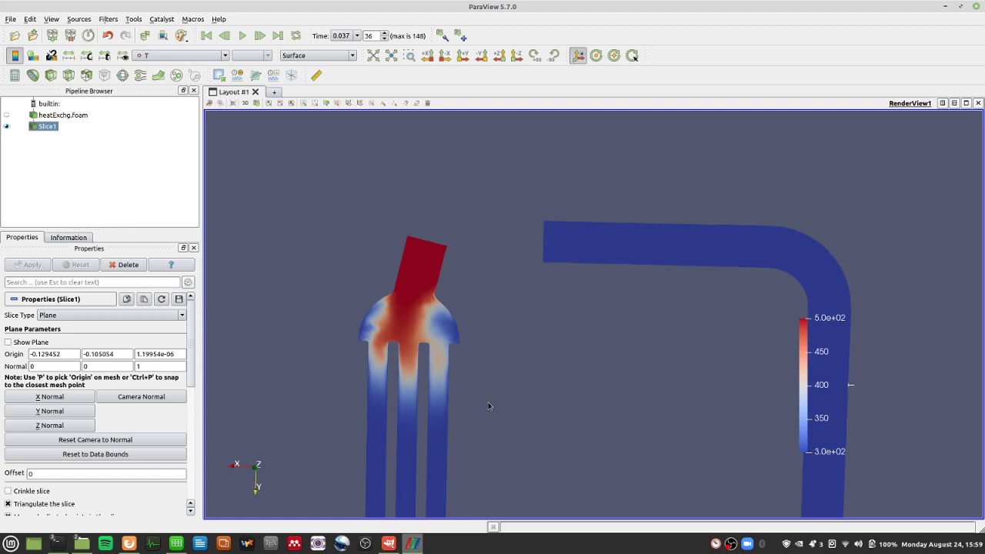
Play the temperature animation with the inlet header in close view and pause it at time 0.067
{"action": "scroll", "coordinate": [400, 301], "scroll_direction": "up", "scroll_amount": 5}
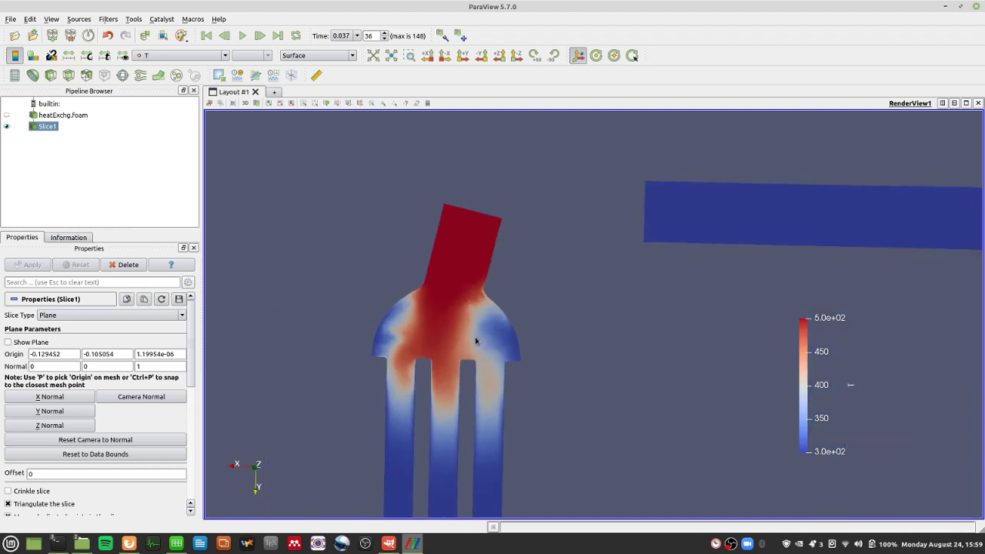
{"action": "scroll", "coordinate": [475, 341], "scroll_direction": "up", "scroll_amount": 3}
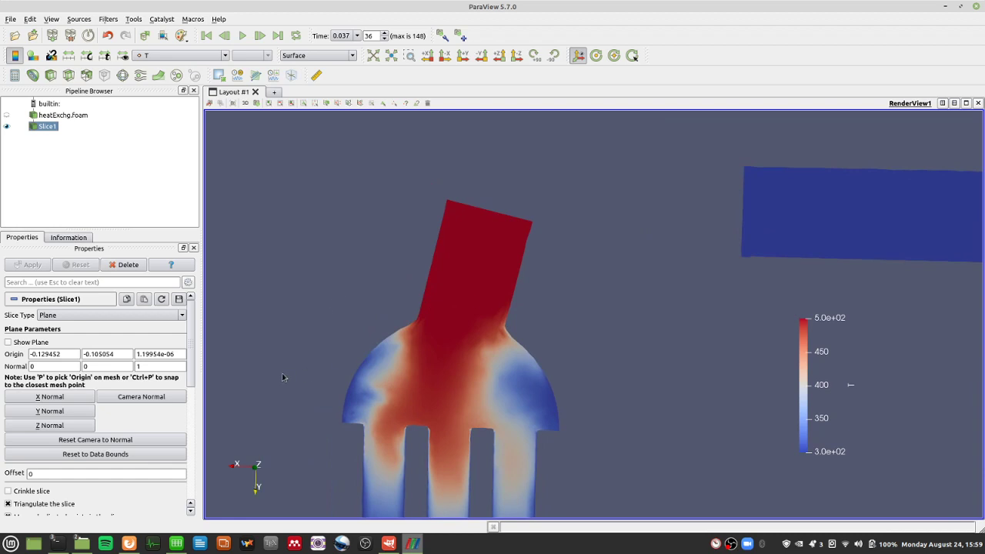
{"action": "scroll", "coordinate": [409, 418], "scroll_direction": "up", "scroll_amount": 3}
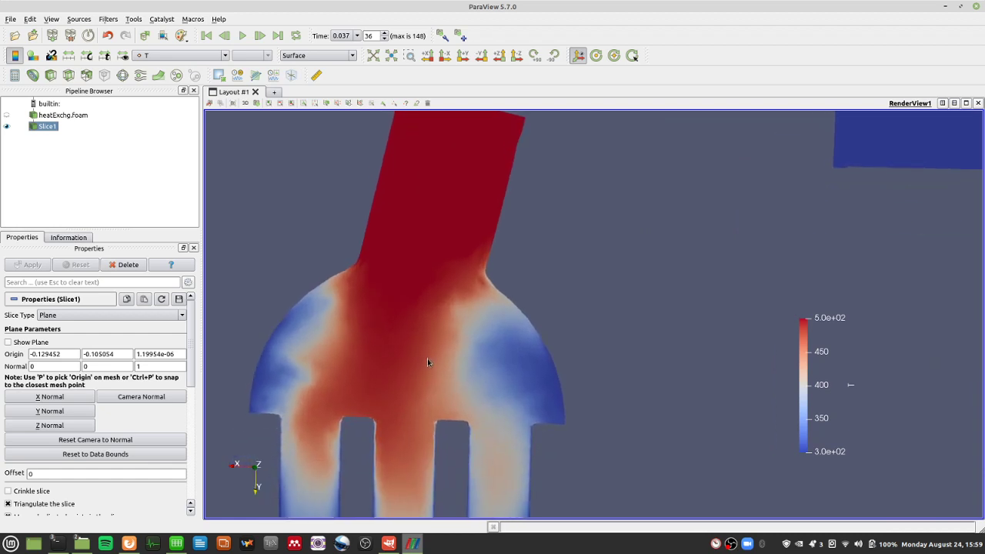
{"action": "scroll", "coordinate": [472, 293], "scroll_direction": "down", "scroll_amount": 4}
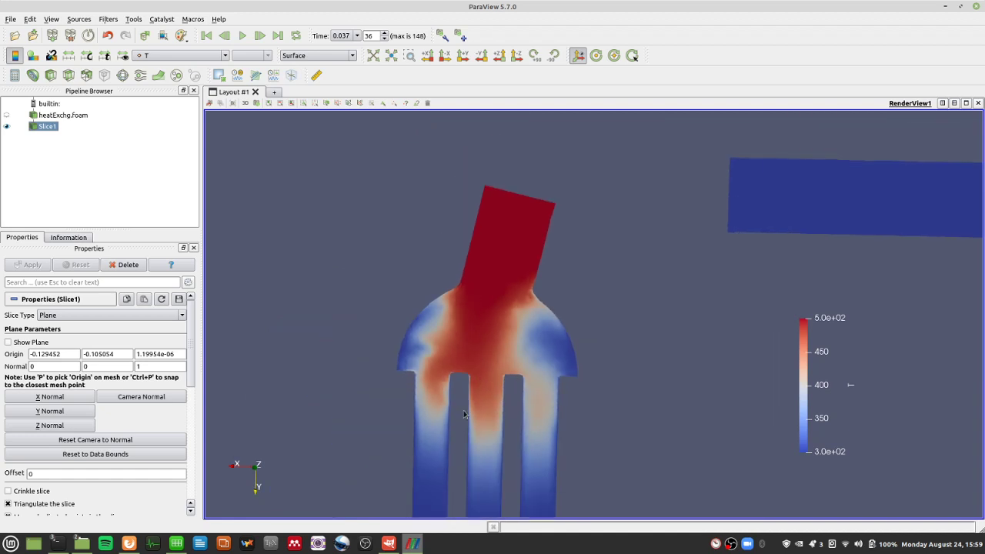
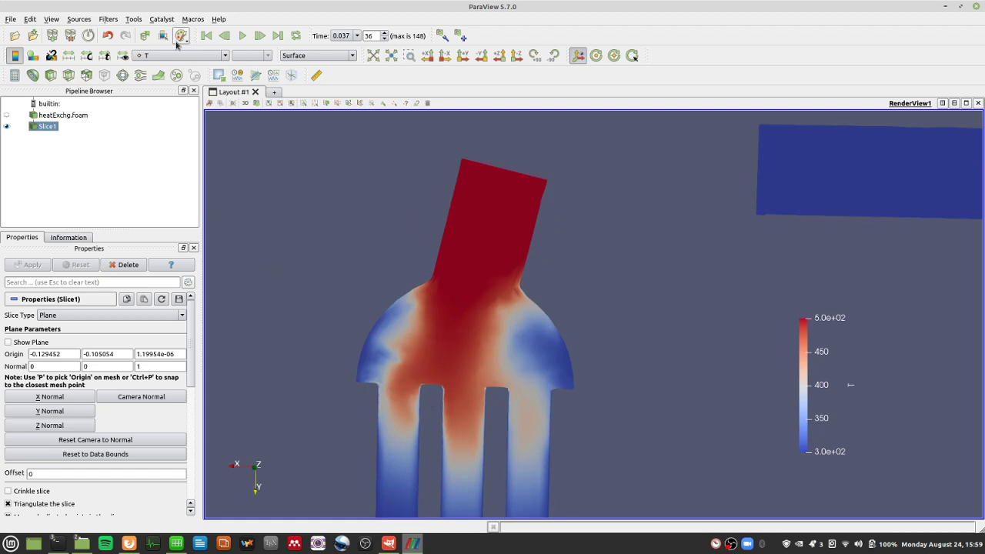
{"action": "left_click", "coordinate": [241, 37]}
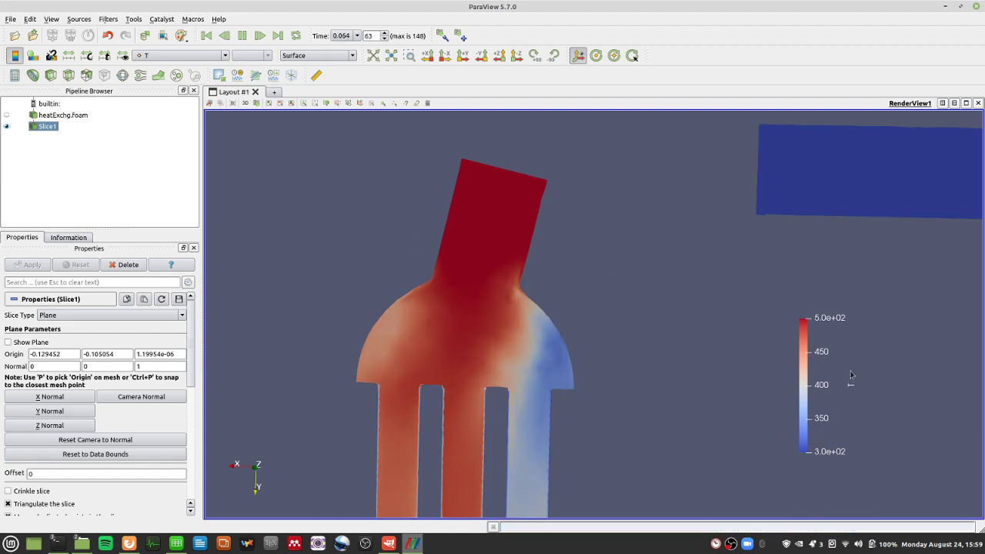
{"action": "left_click", "coordinate": [242, 36]}
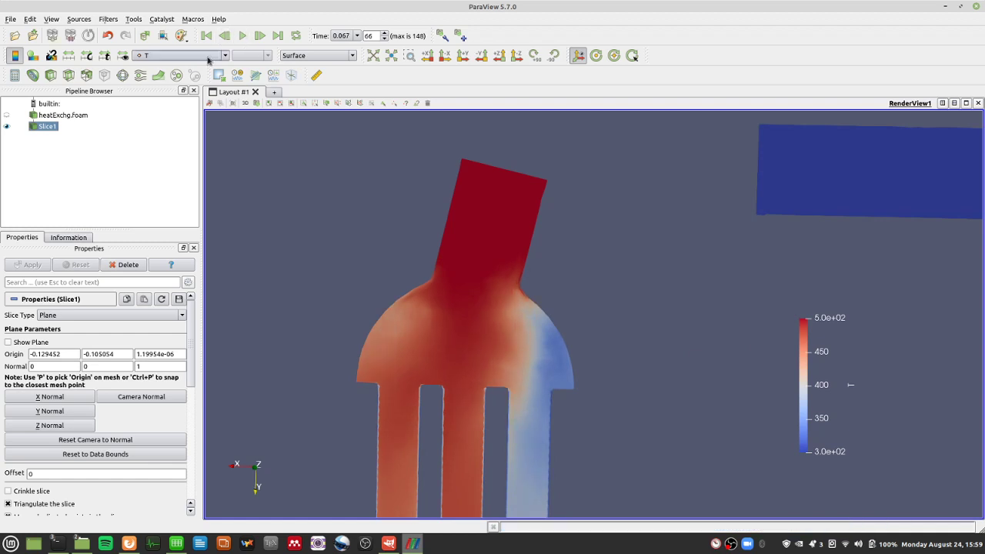
{"action": "scroll", "coordinate": [692, 425], "scroll_direction": "down", "scroll_amount": 5}
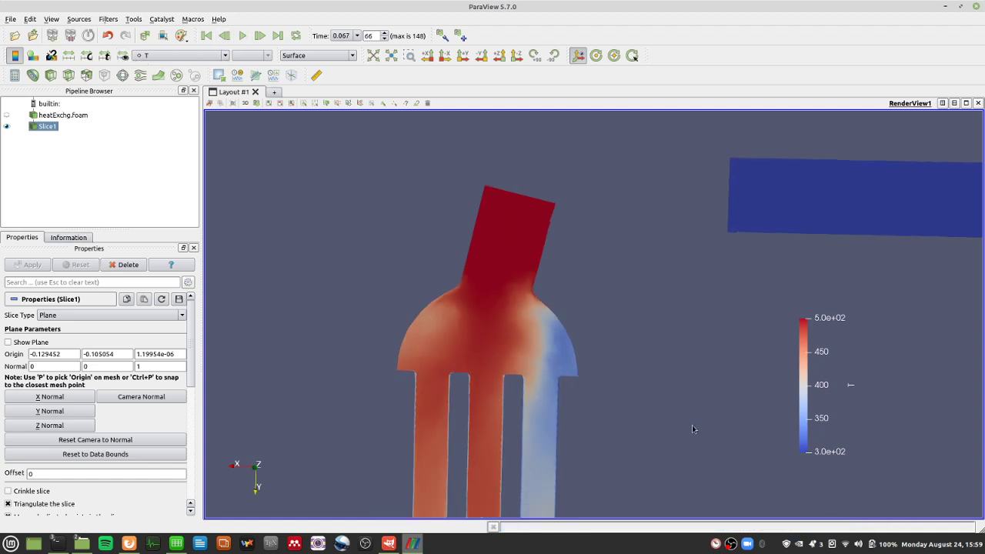
{"action": "left_click_drag", "start_coordinate": [692, 425], "coordinate": [606, 372]}
{"action": "scroll", "coordinate": [463, 330], "scroll_direction": "up", "scroll_amount": 3}
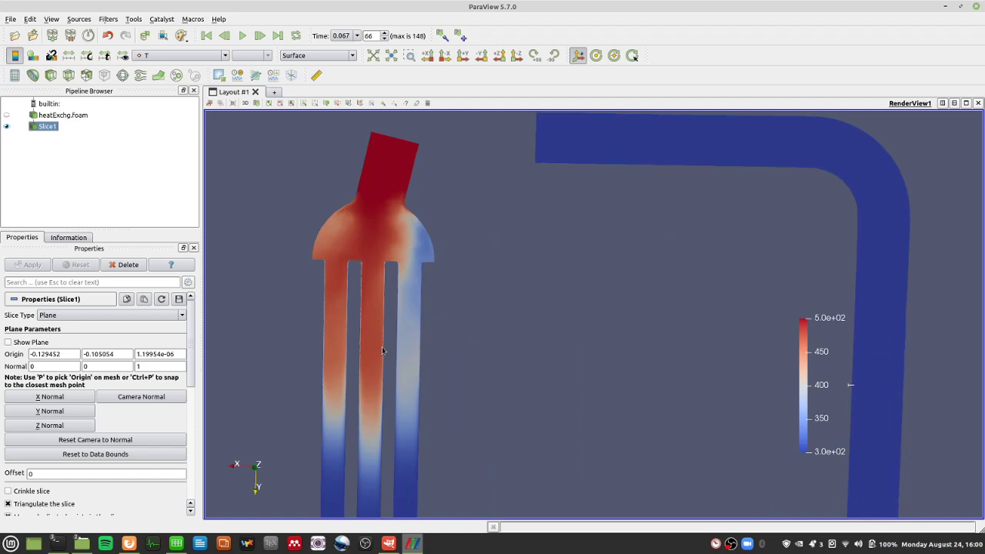
Switch to the boussinesq_salome_HeatExchg terminal, open the T file from the 0 directory in vi and go to its boundaryField section
{"action": "mouse_move", "coordinate": [53, 530]}
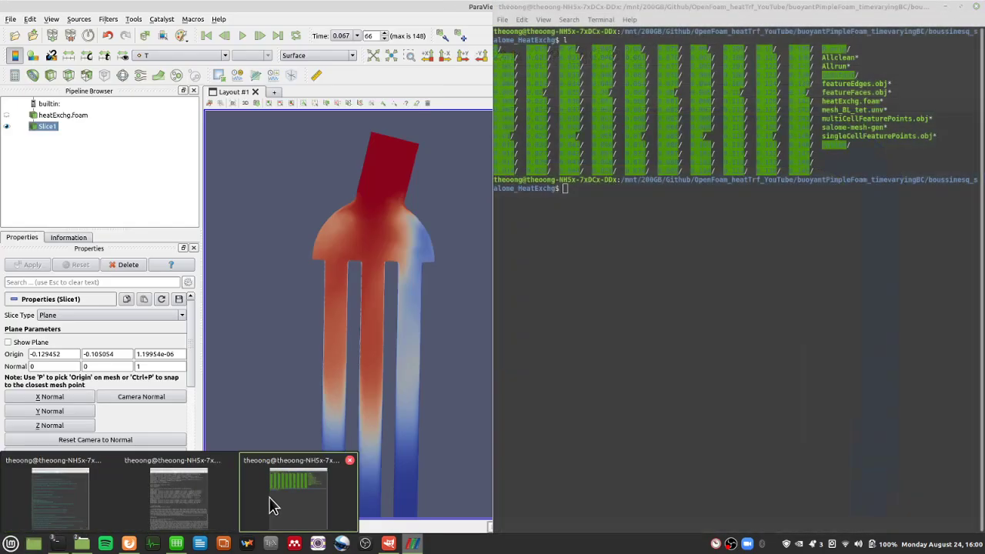
{"action": "left_click", "coordinate": [271, 505]}
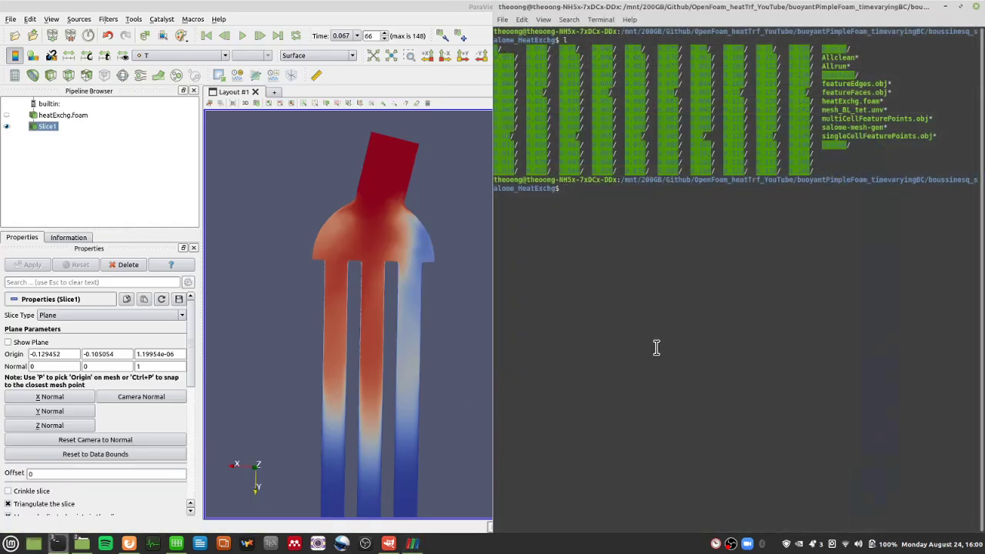
{"action": "type", "text": "cd 0"}
{"action": "key", "text": "Return"}
{"action": "type", "text": "l"}
{"action": "key", "text": "Return"}
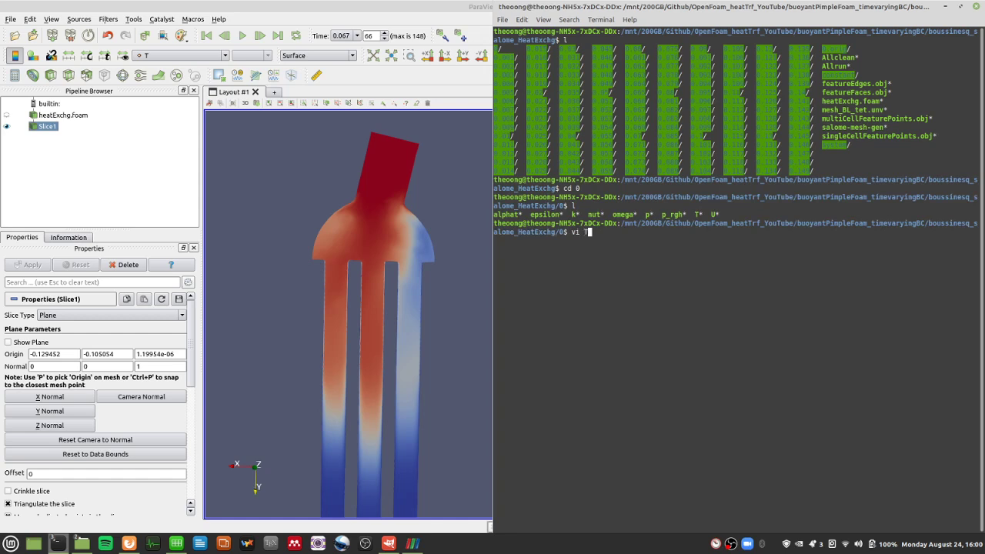
{"action": "key", "text": "Return"}
{"action": "type", "text": ":100000"}
{"action": "key", "text": "Return"}
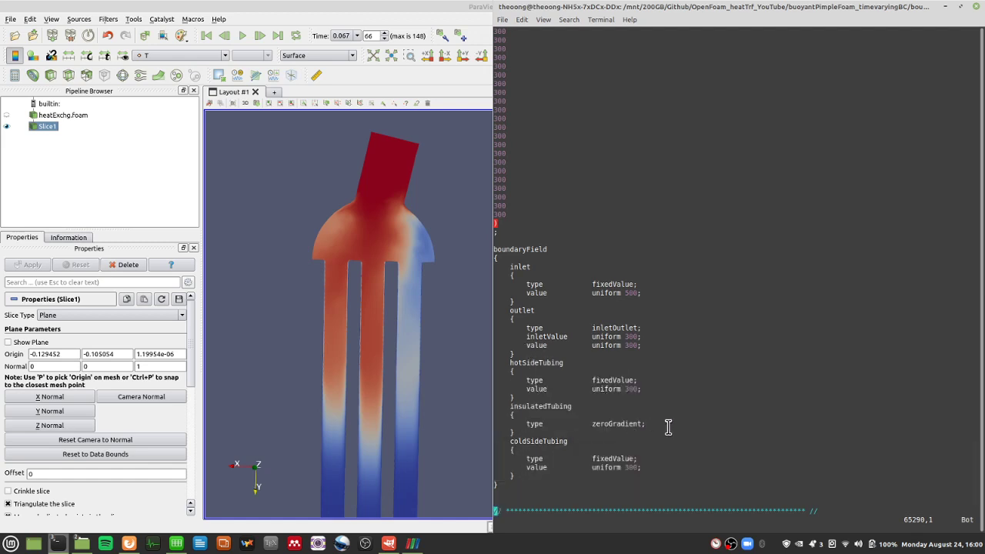
Quit the T file without changes, return to the parent case directory and list its contents
{"action": "type", "text": ":q"}
{"action": "key", "text": "Return"}
{"action": "type", "text": "cd"}
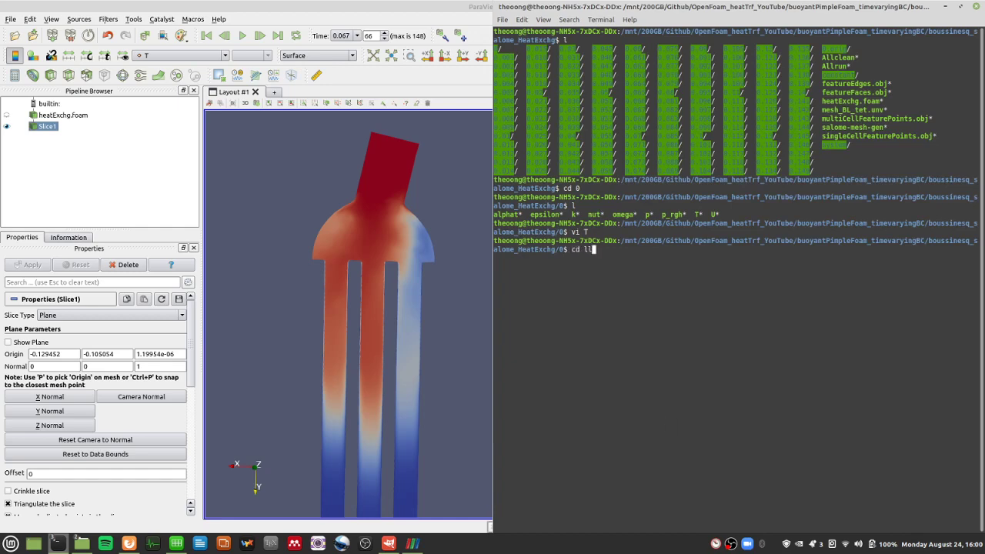
{"action": "type", "text": " .."}
{"action": "key", "text": "Return"}
{"action": "type", "text": "l"}
{"action": "key", "text": "Return"}
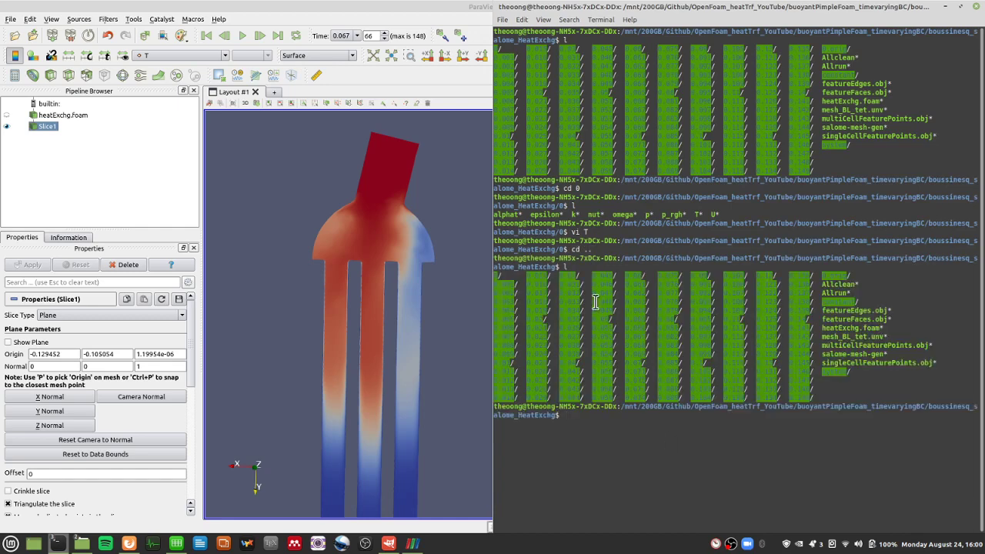
Switch to ParaView and examine the temperature distribution over the whole heat exchanger loop
{"action": "left_click", "coordinate": [357, 382]}
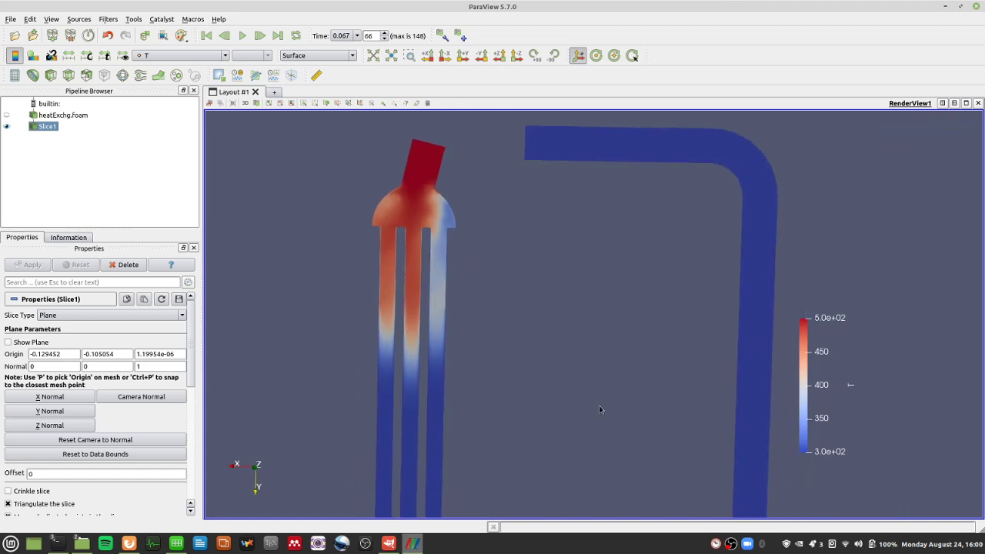
{"action": "scroll", "coordinate": [605, 410], "scroll_direction": "down", "scroll_amount": 5}
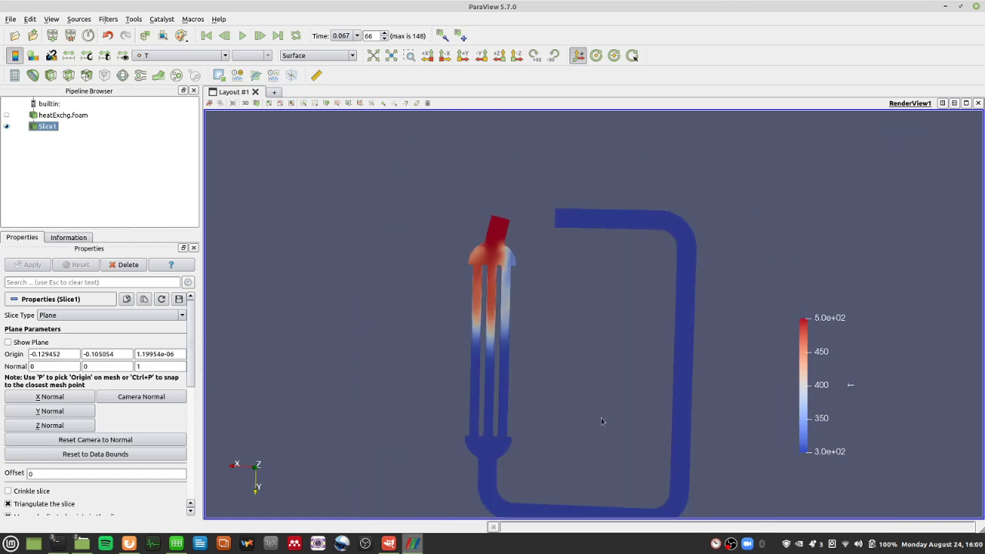
{"action": "mouse_move", "coordinate": [578, 374]}
{"action": "left_mouse_down"}
{"action": "mouse_move", "coordinate": [501, 363]}
{"action": "mouse_move", "coordinate": [575, 358]}
{"action": "left_mouse_up"}
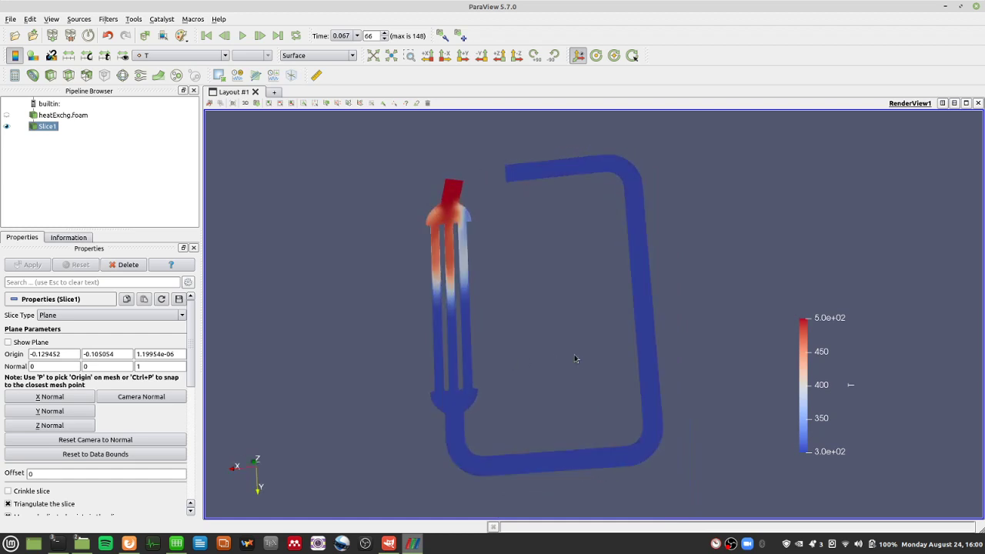
Return to the terminal, enter the 0 directory, list its files and reopen T in vi to check the boundary temperatures
{"action": "key", "text": "alt+Tab"}
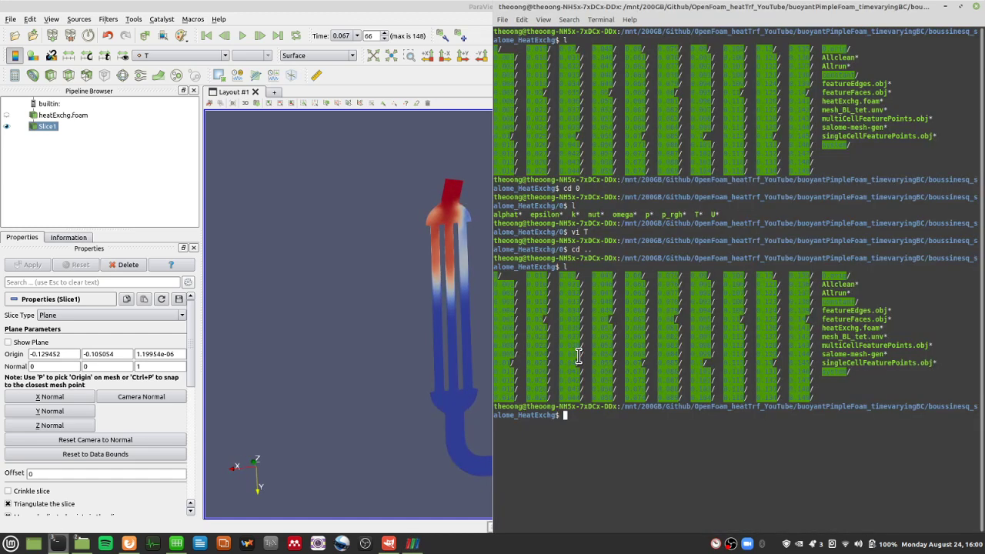
{"action": "type", "text": "cd 0"}
{"action": "key", "text": "Return"}
{"action": "type", "text": "l"}
{"action": "key", "text": "Return"}
{"action": "type", "text": "v"}
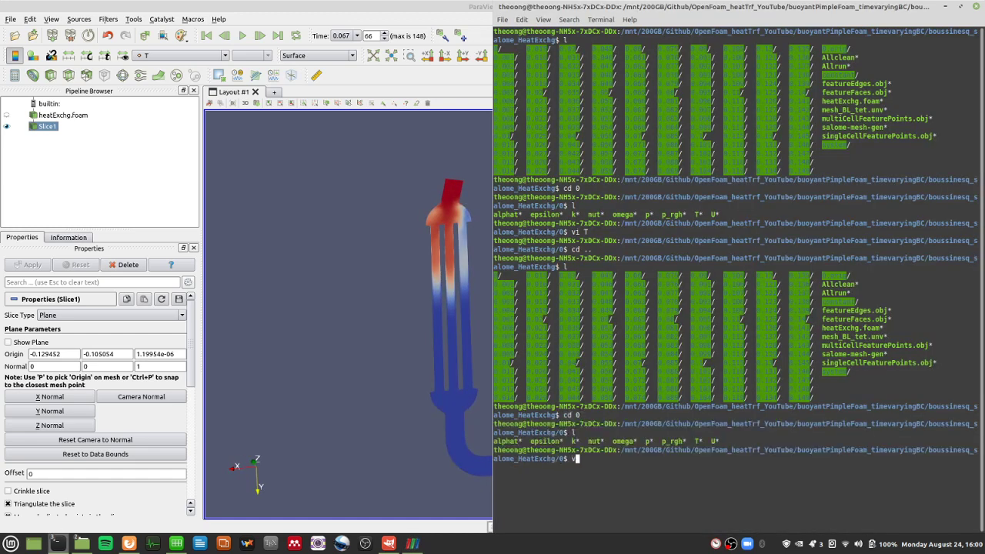
{"action": "type", "text": "i T"}
{"action": "key", "text": "Return"}
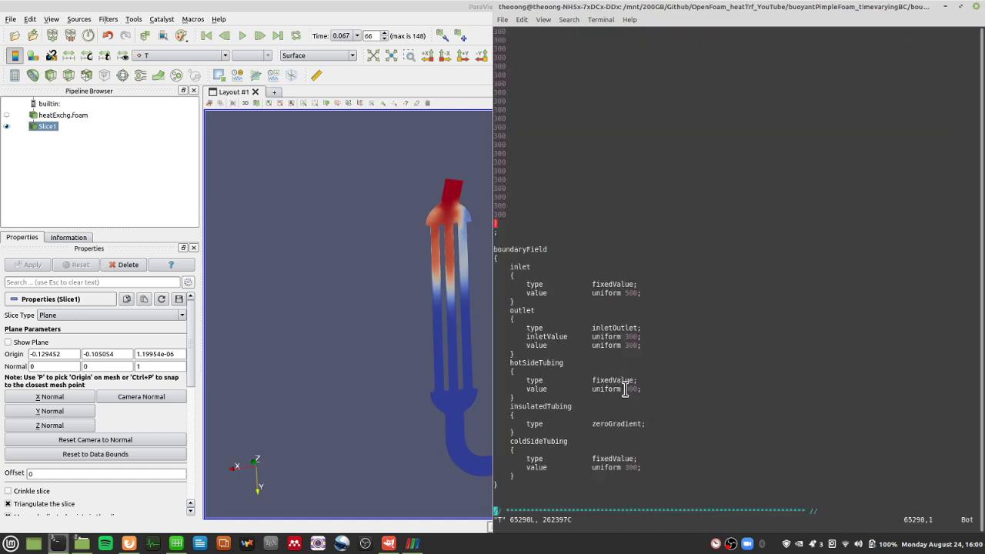
Quit the T file without changes, switch to ParaView and colour the slice by the velocity field U
{"action": "type", "text": ":q"}
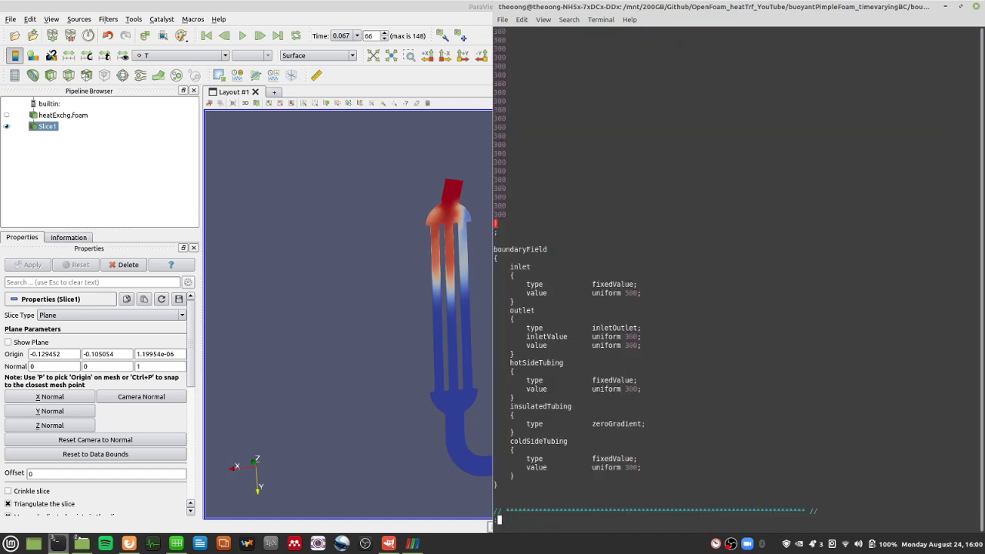
{"action": "key", "text": "Return"}
{"action": "left_click", "coordinate": [484, 357]}
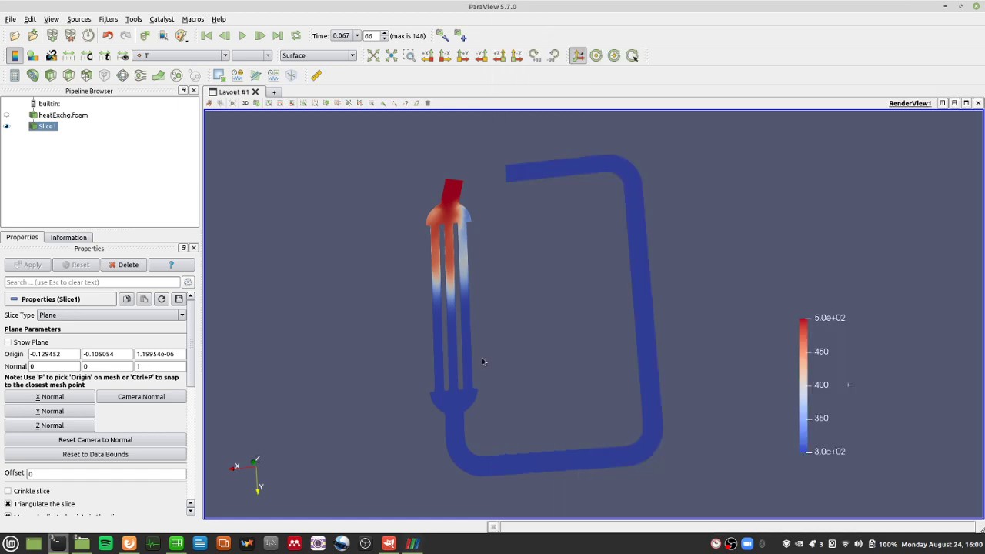
{"action": "left_click_drag", "start_coordinate": [538, 377], "coordinate": [493, 200]}
{"action": "left_click", "coordinate": [224, 56]}
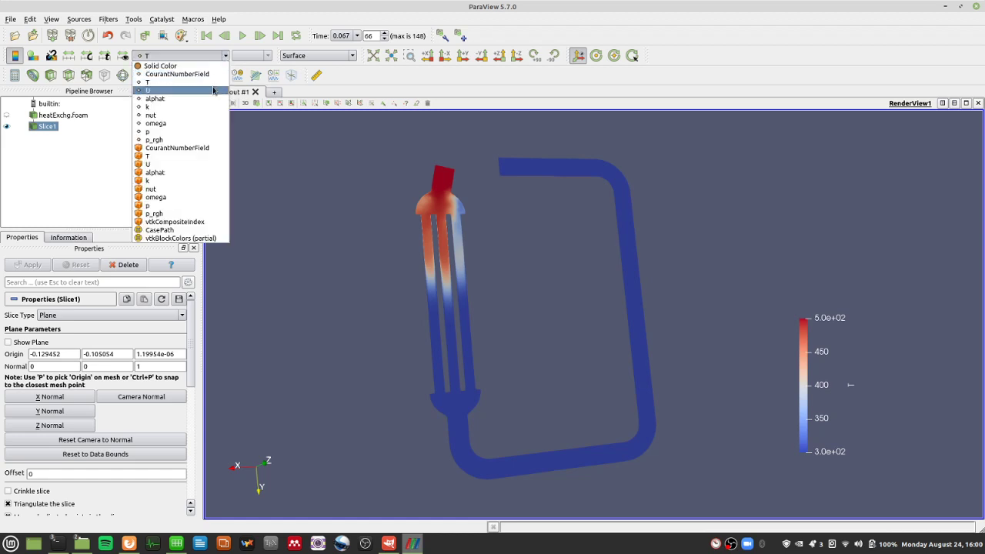
{"action": "left_click", "coordinate": [177, 80]}
Inspect the velocity in the inlet header and rescale the U colour range to the visible data
{"action": "left_click_drag", "start_coordinate": [462, 455], "coordinate": [427, 449]}
{"action": "scroll", "coordinate": [472, 240], "scroll_direction": "up", "scroll_amount": 5}
{"action": "left_click_drag", "start_coordinate": [493, 275], "coordinate": [537, 264]}
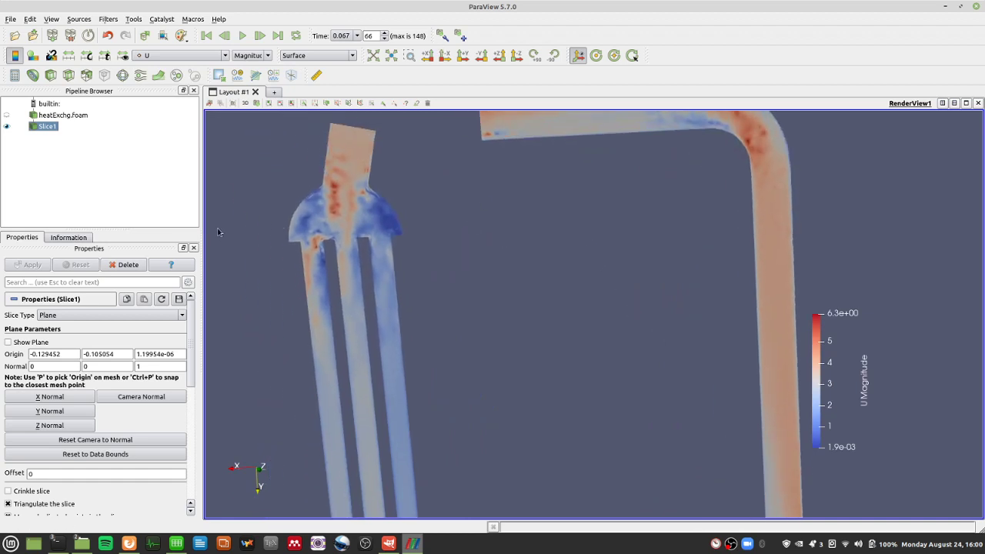
{"action": "scroll", "coordinate": [239, 231], "scroll_direction": "up", "scroll_amount": 4}
{"action": "scroll", "coordinate": [332, 239], "scroll_direction": "down", "scroll_amount": 2}
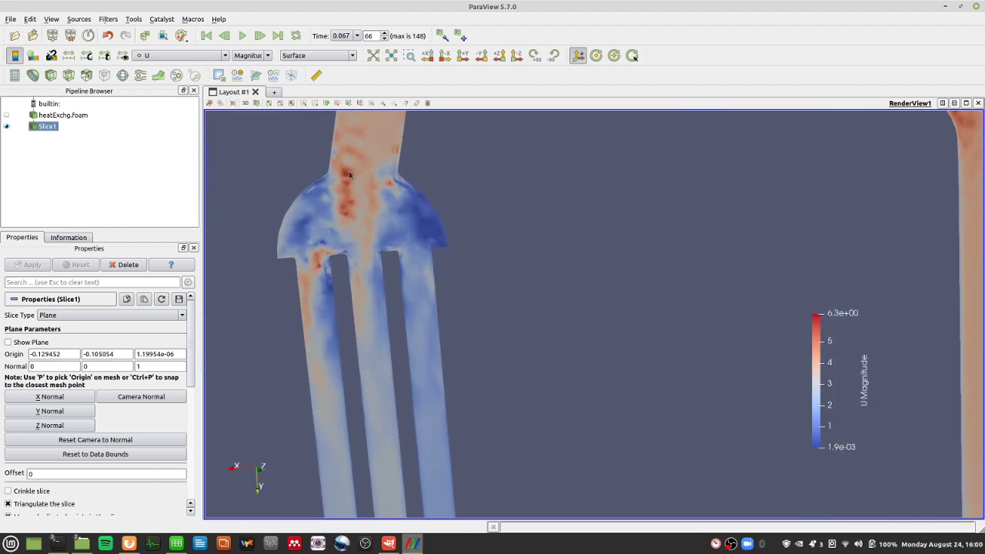
{"action": "scroll", "coordinate": [339, 214], "scroll_direction": "up", "scroll_amount": 4}
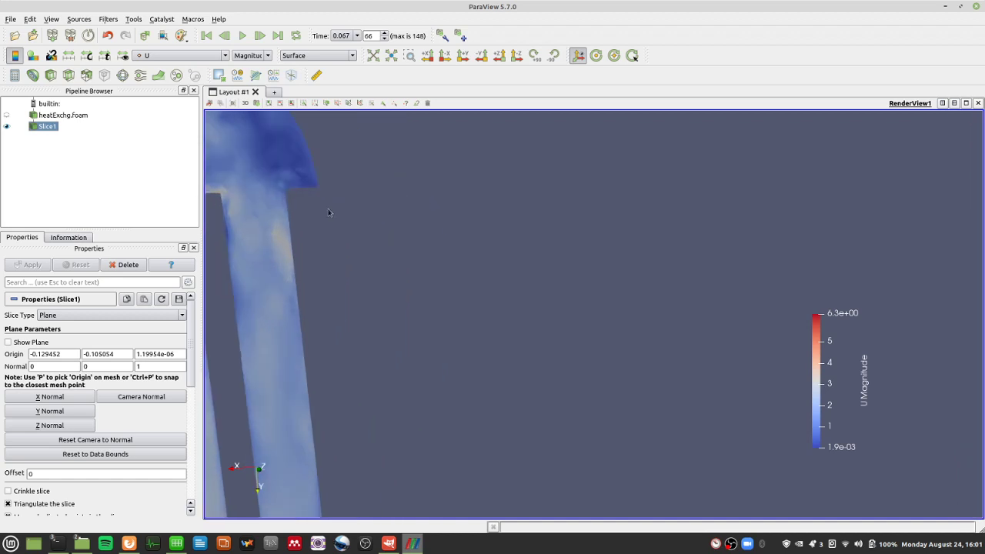
{"action": "scroll", "coordinate": [362, 220], "scroll_direction": "down", "scroll_amount": 3}
{"action": "left_click", "coordinate": [107, 36]}
{"action": "scroll", "coordinate": [578, 457], "scroll_direction": "down", "scroll_amount": 3}
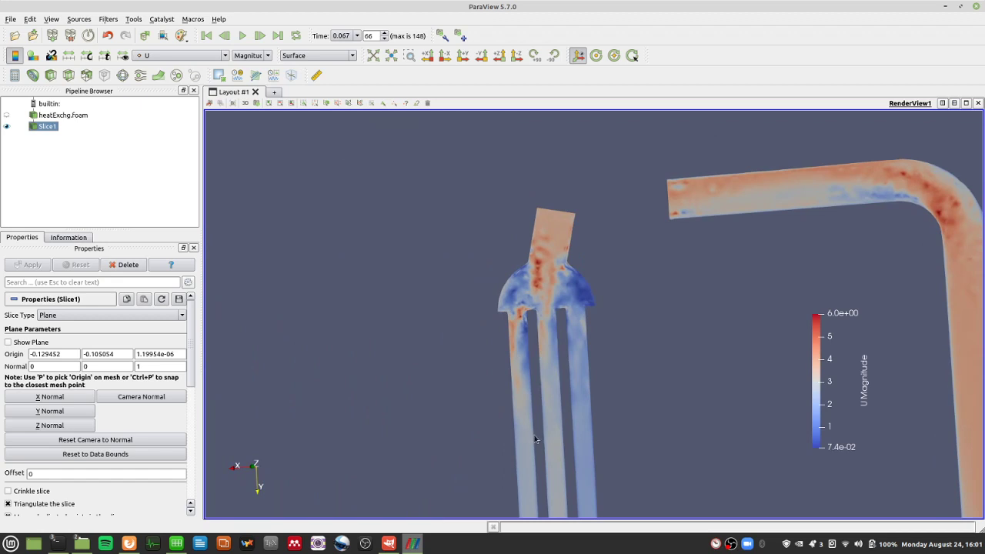
Examine the velocity magnitude over the whole loop, especially in the inlet header, the outlet header and the bend below it
{"action": "left_click_drag", "start_coordinate": [535, 439], "coordinate": [522, 424]}
{"action": "left_click_drag", "start_coordinate": [596, 455], "coordinate": [566, 405]}
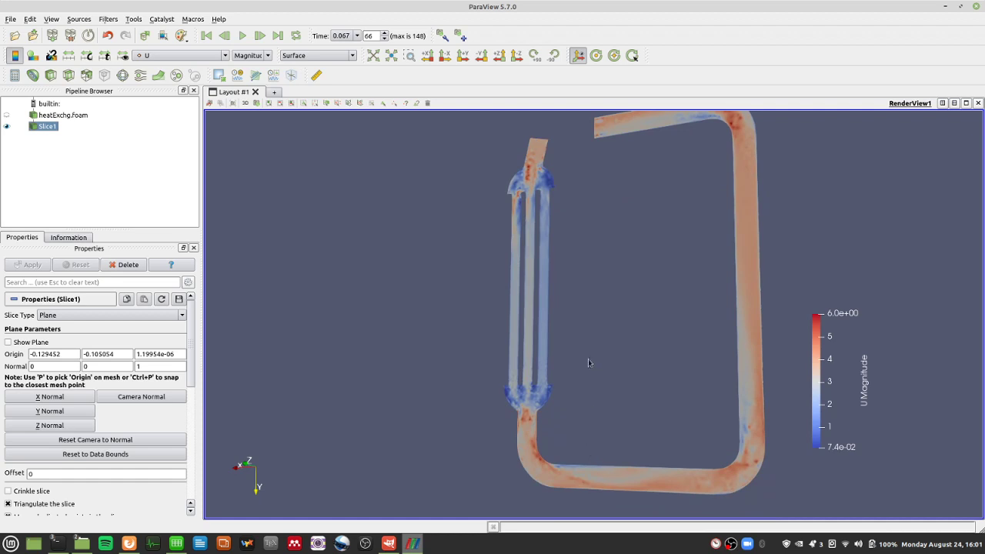
{"action": "scroll", "coordinate": [587, 369], "scroll_direction": "up", "scroll_amount": 5}
{"action": "scroll", "coordinate": [711, 303], "scroll_direction": "down", "scroll_amount": 3}
{"action": "scroll", "coordinate": [732, 310], "scroll_direction": "up", "scroll_amount": 1}
{"action": "scroll", "coordinate": [732, 310], "scroll_direction": "down", "scroll_amount": 1}
{"action": "scroll", "coordinate": [549, 267], "scroll_direction": "up", "scroll_amount": 4}
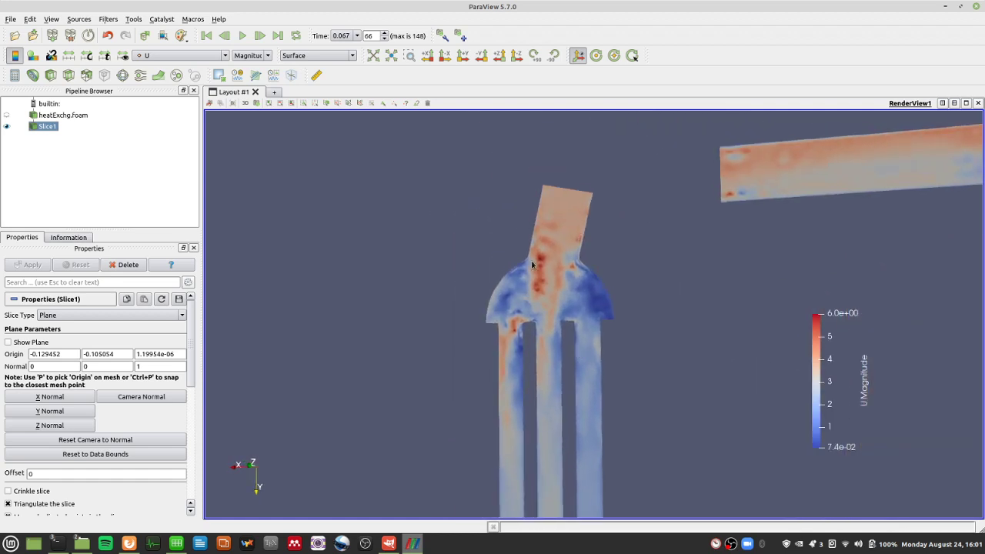
{"action": "mouse_move", "coordinate": [549, 269]}
{"action": "left_mouse_down"}
{"action": "mouse_move", "coordinate": [554, 298]}
{"action": "mouse_move", "coordinate": [535, 271]}
{"action": "left_mouse_up"}
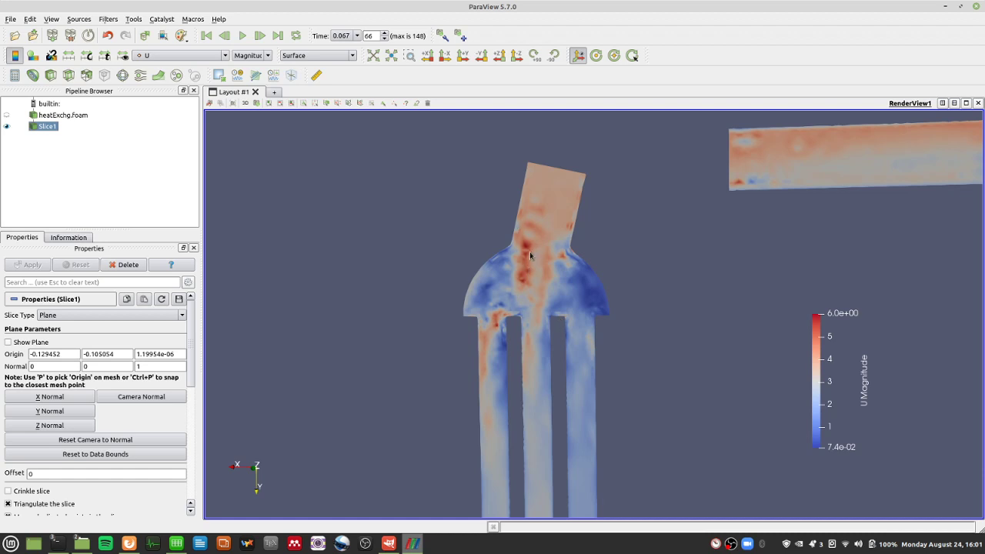
{"action": "scroll", "coordinate": [530, 260], "scroll_direction": "down", "scroll_amount": 4}
{"action": "left_click_drag", "start_coordinate": [695, 462], "coordinate": [532, 314]}
{"action": "scroll", "coordinate": [549, 337], "scroll_direction": "down", "scroll_amount": 5}
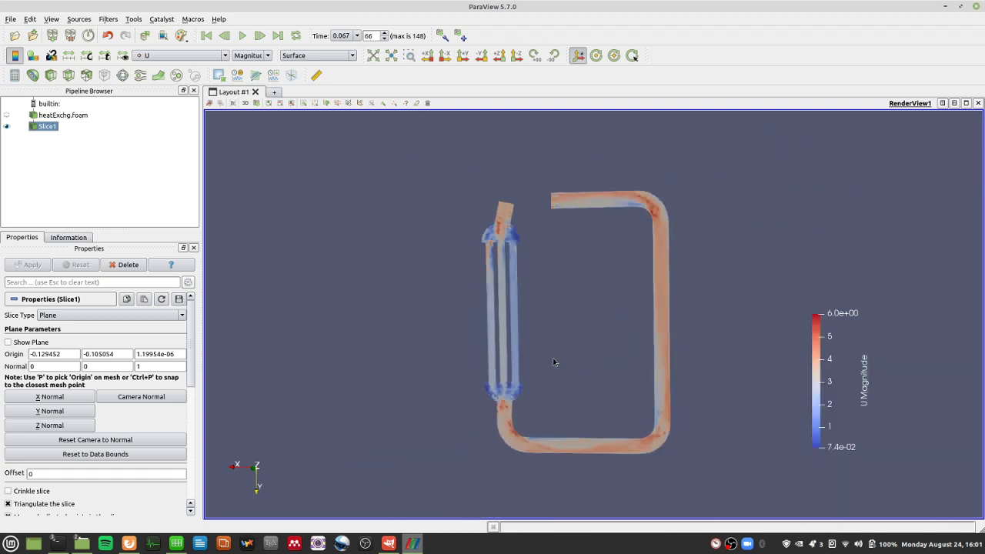
{"action": "scroll", "coordinate": [453, 377], "scroll_direction": "up", "scroll_amount": 8}
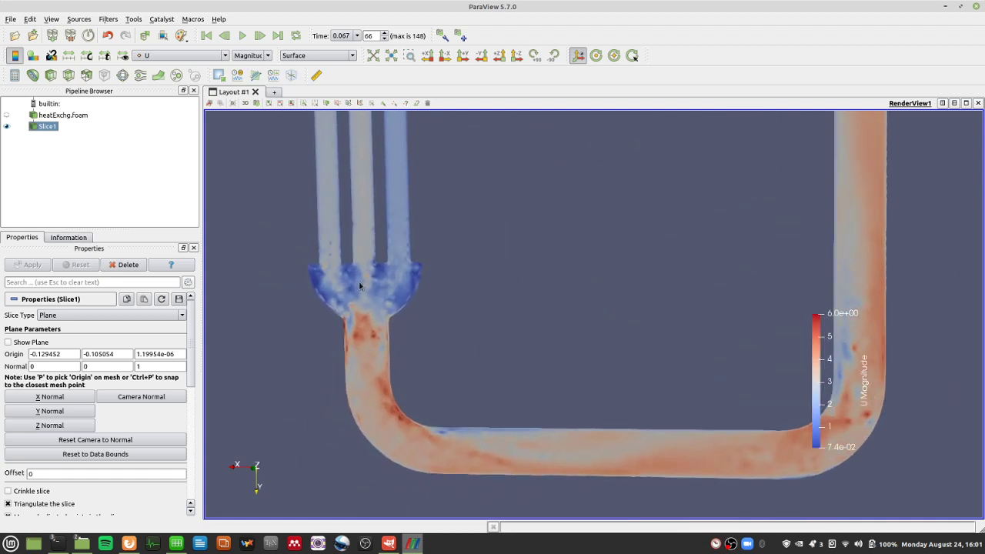
Play the time steps up to 0.096, pause there and examine the velocity around the inlet header and tube entrances
{"action": "left_click", "coordinate": [242, 36]}
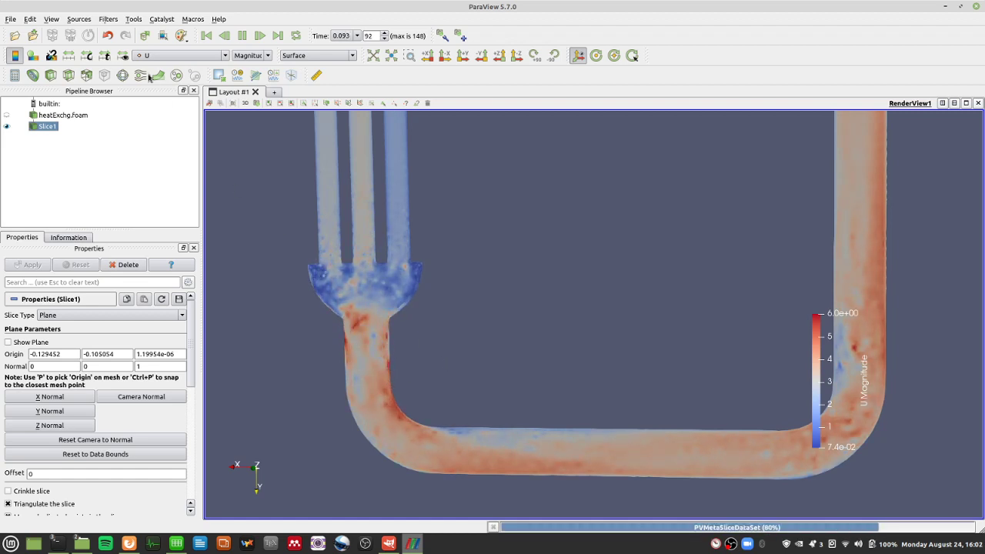
{"action": "left_click", "coordinate": [242, 37]}
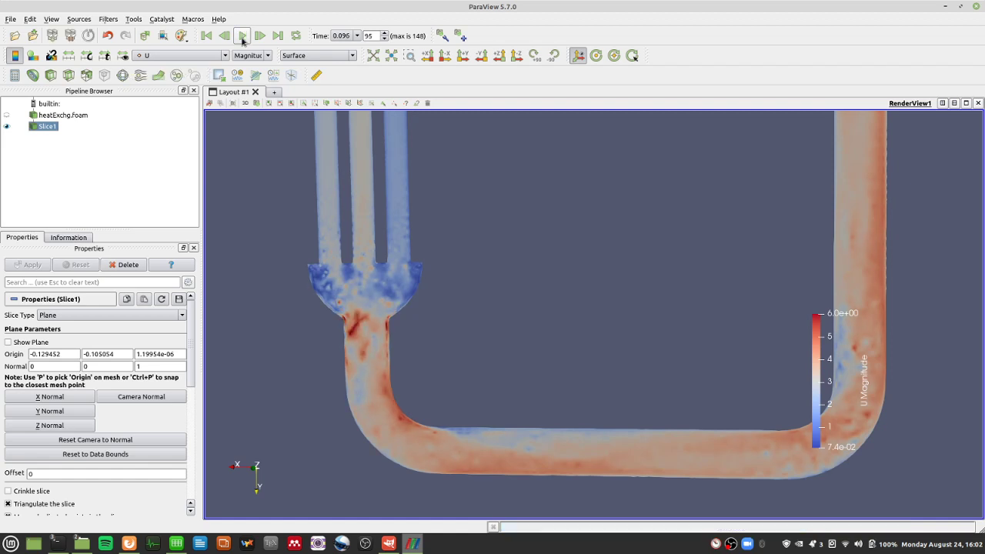
{"action": "scroll", "coordinate": [662, 355], "scroll_direction": "down", "scroll_amount": 3}
{"action": "left_click_drag", "start_coordinate": [671, 354], "coordinate": [493, 432]}
{"action": "left_click_drag", "start_coordinate": [629, 277], "coordinate": [336, 245]}
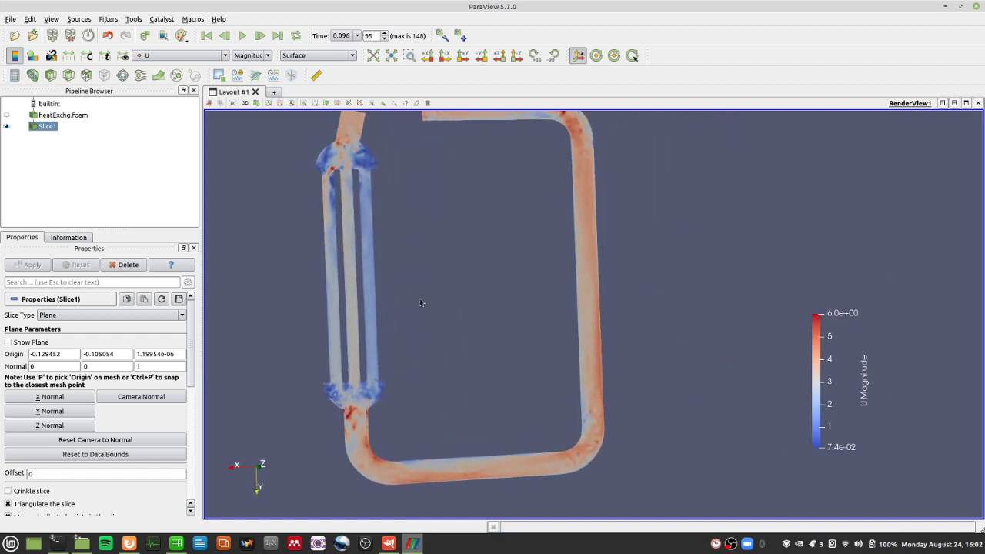
{"action": "left_click_drag", "start_coordinate": [421, 303], "coordinate": [547, 201]}
{"action": "scroll", "coordinate": [548, 201], "scroll_direction": "up", "scroll_amount": 5}
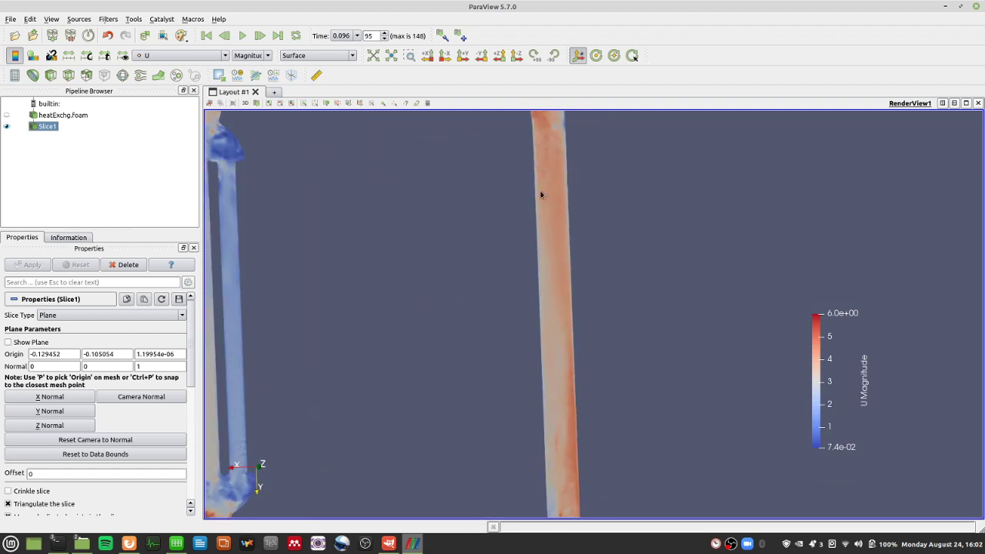
{"action": "scroll", "coordinate": [592, 266], "scroll_direction": "down", "scroll_amount": 4}
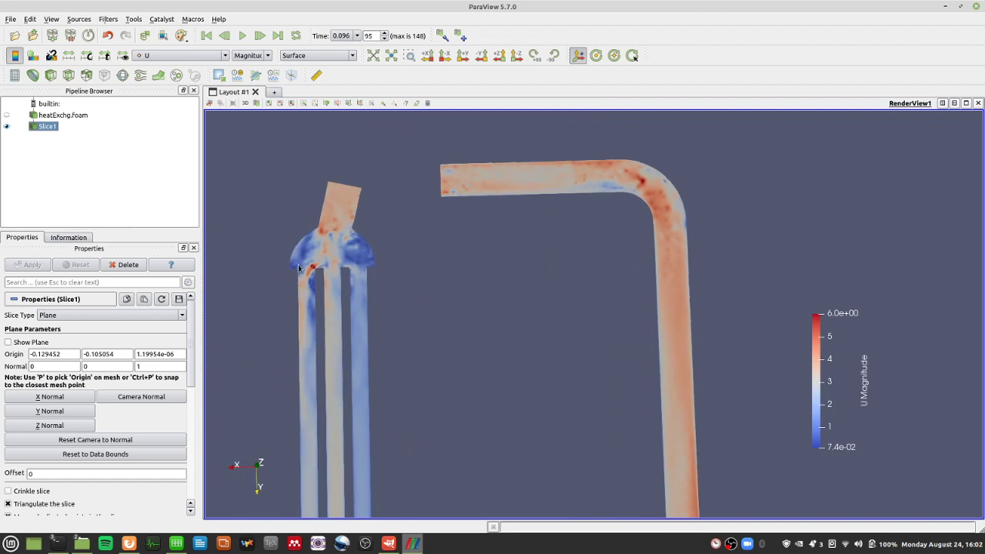
{"action": "scroll", "coordinate": [434, 303], "scroll_direction": "up", "scroll_amount": 4}
{"action": "left_click_drag", "start_coordinate": [418, 303], "coordinate": [385, 288]}
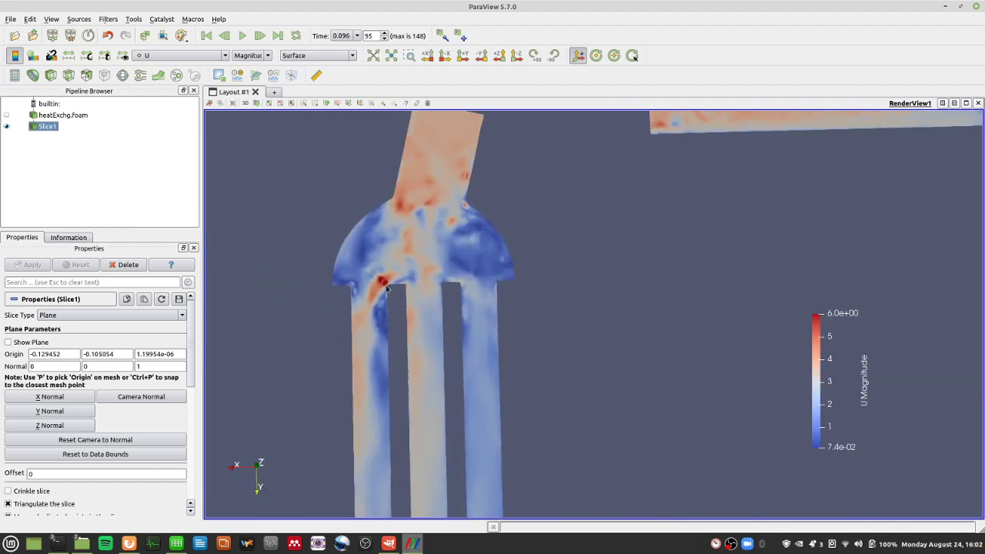
{"action": "scroll", "coordinate": [553, 365], "scroll_direction": "down", "scroll_amount": 3}
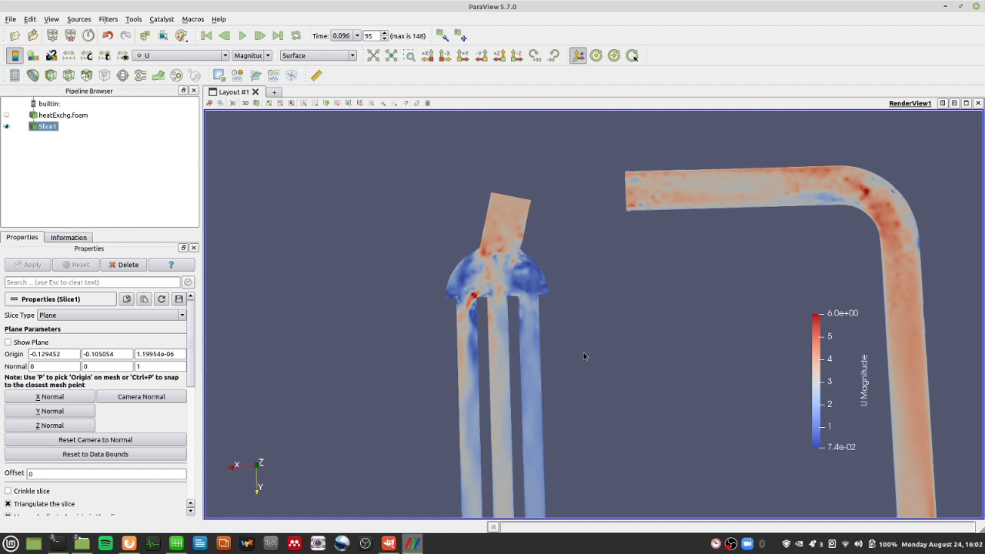
Colour the slice by temperature T and examine the distribution in the inlet header and the three tubes
{"action": "left_click", "coordinate": [205, 59]}
{"action": "left_click", "coordinate": [185, 83]}
{"action": "left_click_drag", "start_coordinate": [423, 322], "coordinate": [464, 246]}
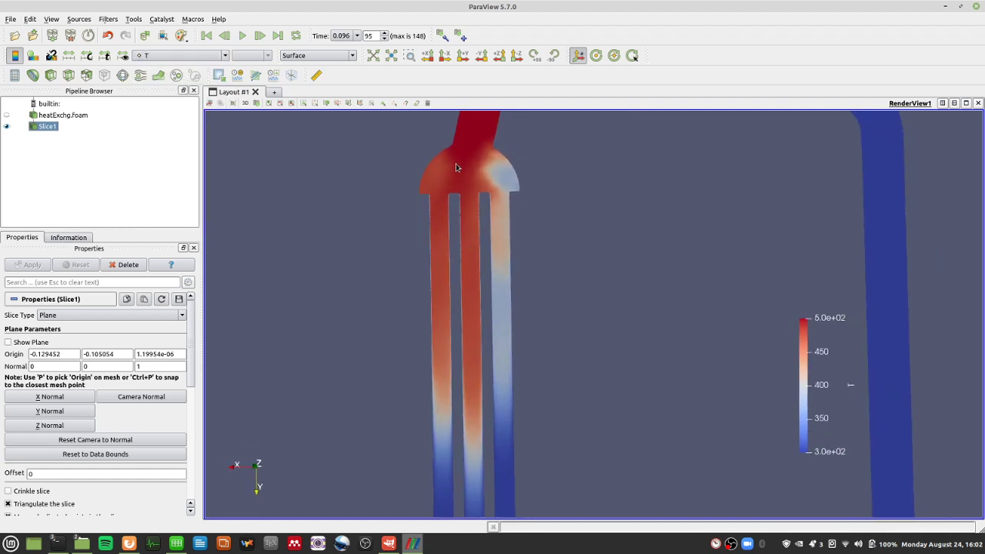
{"action": "scroll", "coordinate": [455, 166], "scroll_direction": "up", "scroll_amount": 4}
{"action": "left_click_drag", "start_coordinate": [499, 351], "coordinate": [516, 451]}
{"action": "left_click_drag", "start_coordinate": [362, 352], "coordinate": [357, 328]}
{"action": "scroll", "coordinate": [358, 328], "scroll_direction": "down", "scroll_amount": 3}
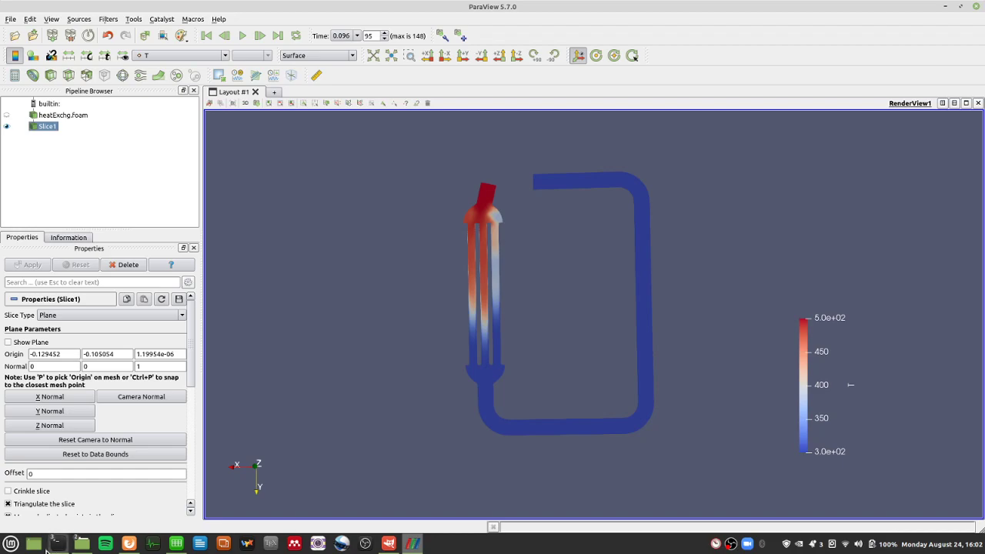
Switch to the boussinesq_salome_HeatExchg terminal, go up to the case directory, clear the screen and list its contents
{"action": "mouse_move", "coordinate": [58, 542]}
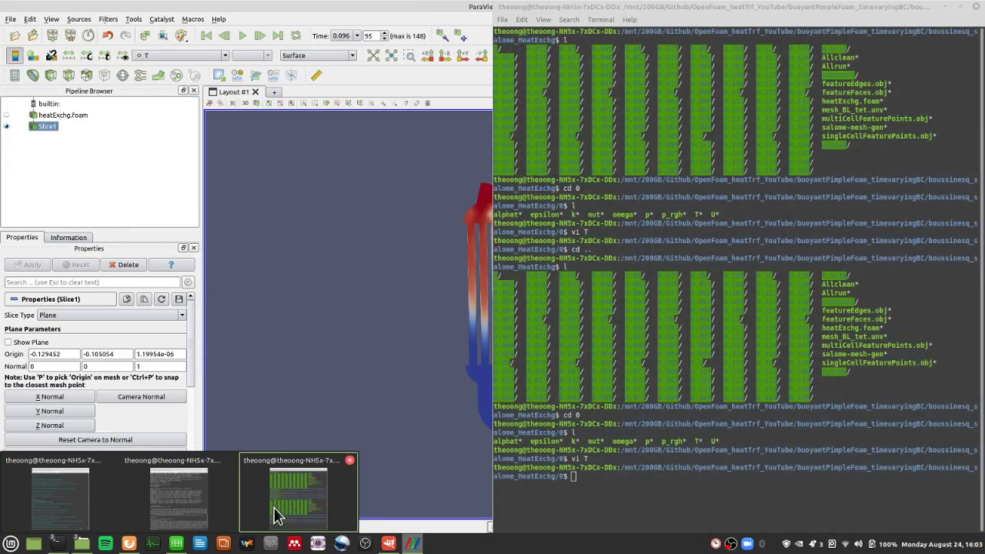
{"action": "left_click", "coordinate": [277, 509]}
{"action": "type", "text": "l"}
{"action": "key", "text": "Return"}
{"action": "type", "text": "cd .."}
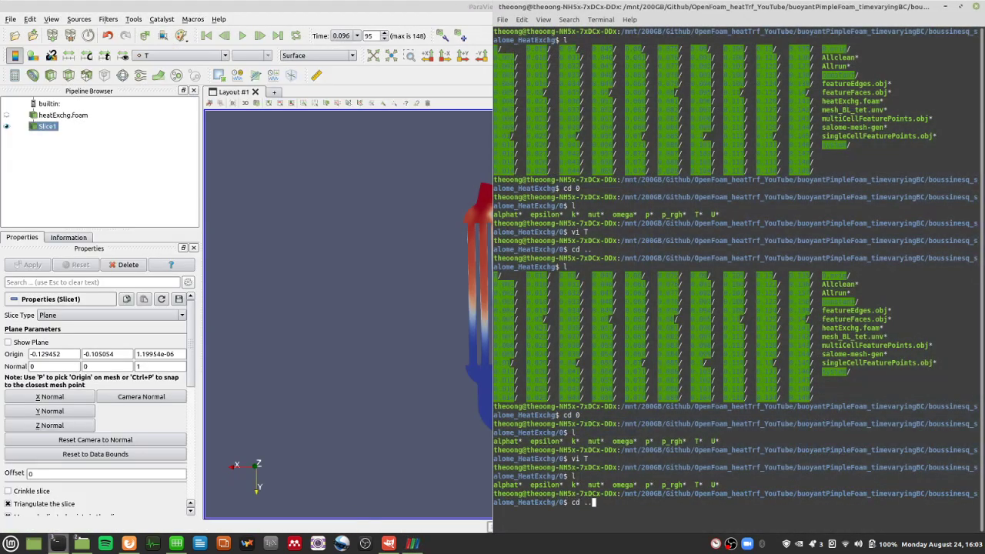
{"action": "key", "text": "Return"}
{"action": "type", "text": "l"}
{"action": "key", "text": "Return"}
{"action": "type", "text": "clear"}
{"action": "key", "text": "Return"}
{"action": "type", "text": "l"}
{"action": "key", "text": "Return"}
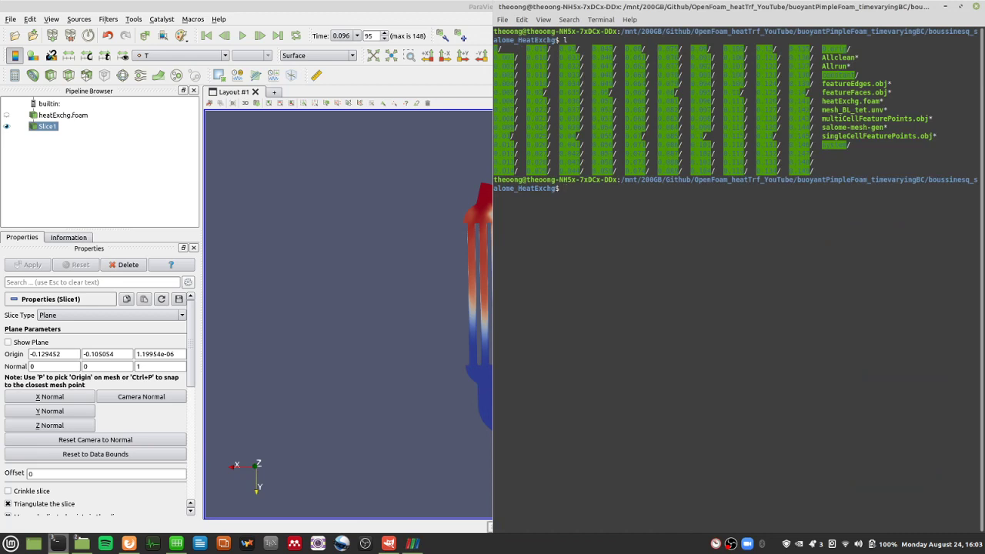
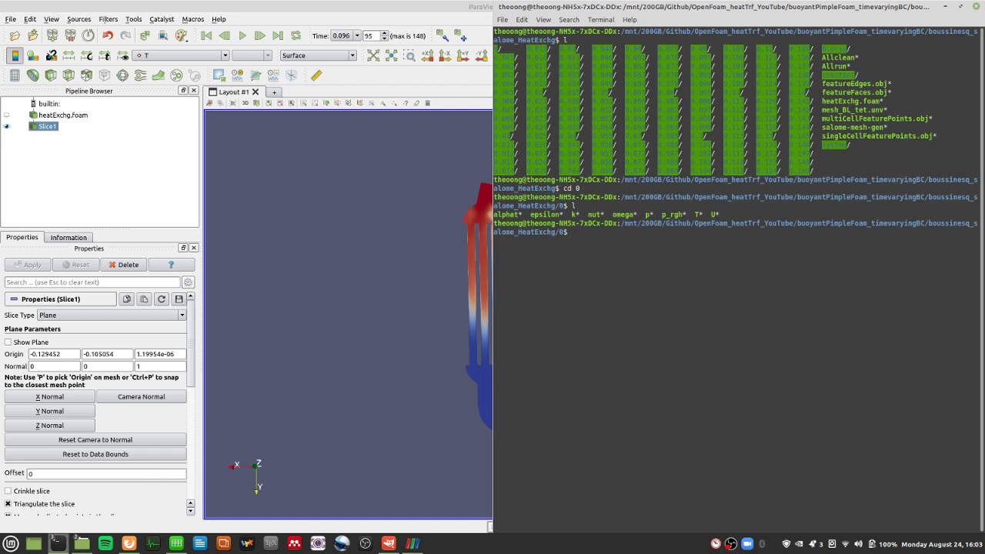
Open the alphat file from the 0 directory in vi and check its wall functions and dimensions
{"action": "type", "text": "vi alphat"}
{"action": "key", "text": "Return"}
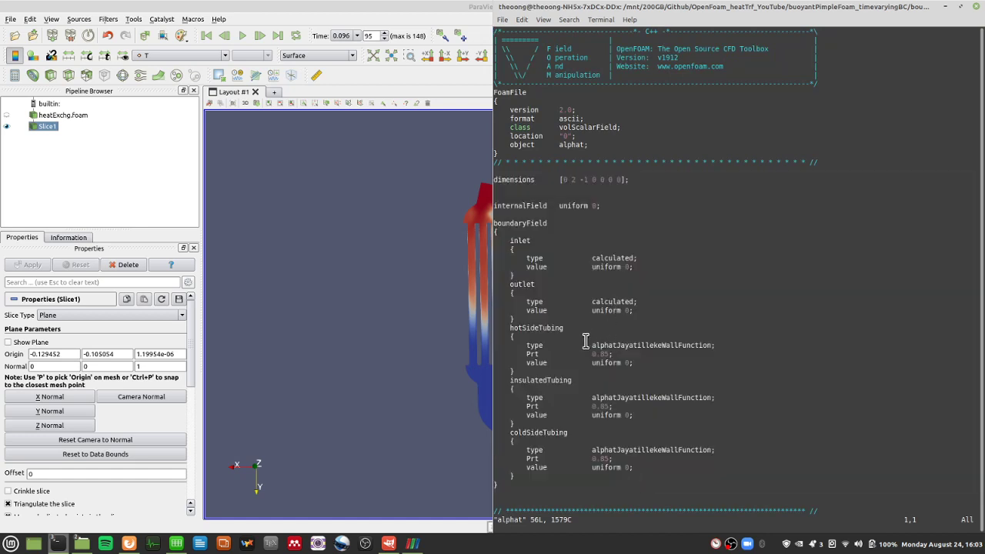
{"action": "left_click_drag", "start_coordinate": [587, 342], "coordinate": [679, 471]}
{"action": "left_click", "coordinate": [622, 180]}
Switch to the salomePolyHeatExchg terminal, clear the solver output and list the case directory
{"action": "mouse_move", "coordinate": [56, 543]}
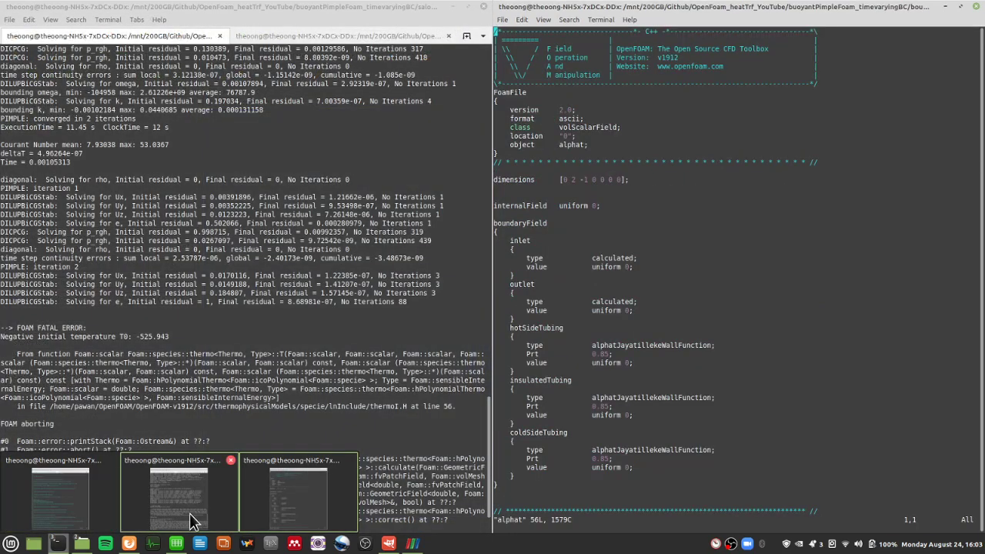
{"action": "left_click", "coordinate": [192, 522]}
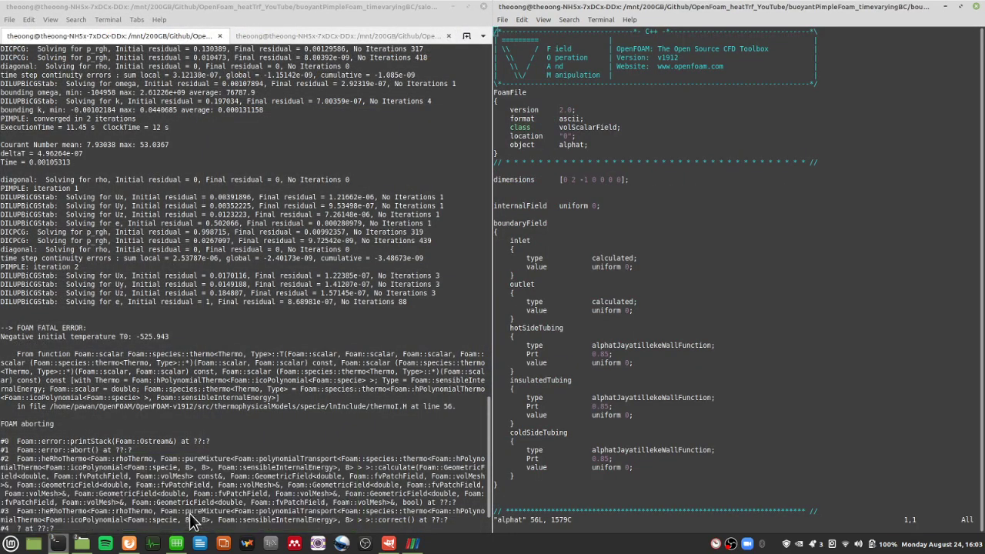
{"action": "scroll", "coordinate": [210, 393], "scroll_direction": "down", "scroll_amount": 2}
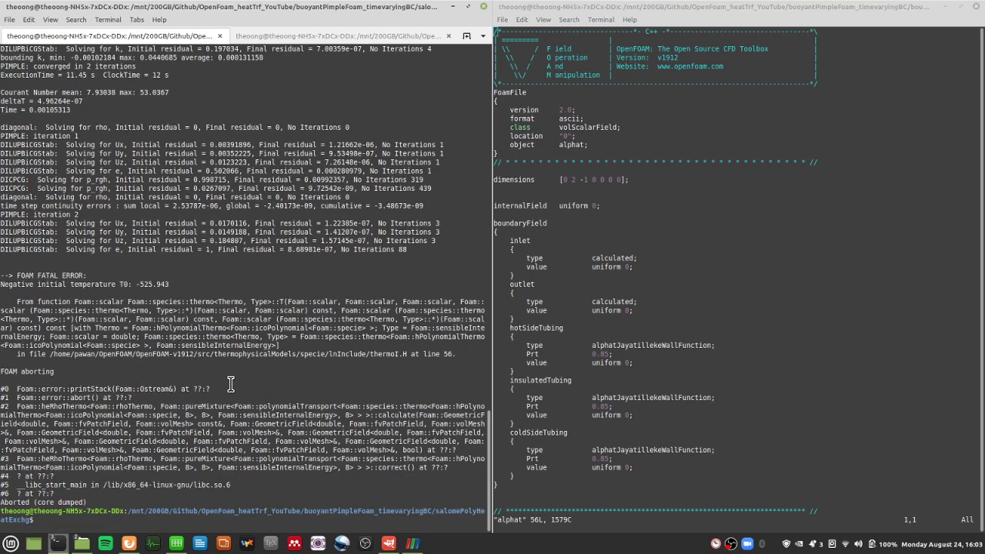
{"action": "type", "text": "l"}
{"action": "key", "text": "Return"}
{"action": "type", "text": "clear"}
{"action": "key", "text": "Return"}
{"action": "type", "text": "l"}
{"action": "key", "text": "Return"}
Enter this case's 0 directory, list its files and open alphat in vi
{"action": "type", "text": "cd "}
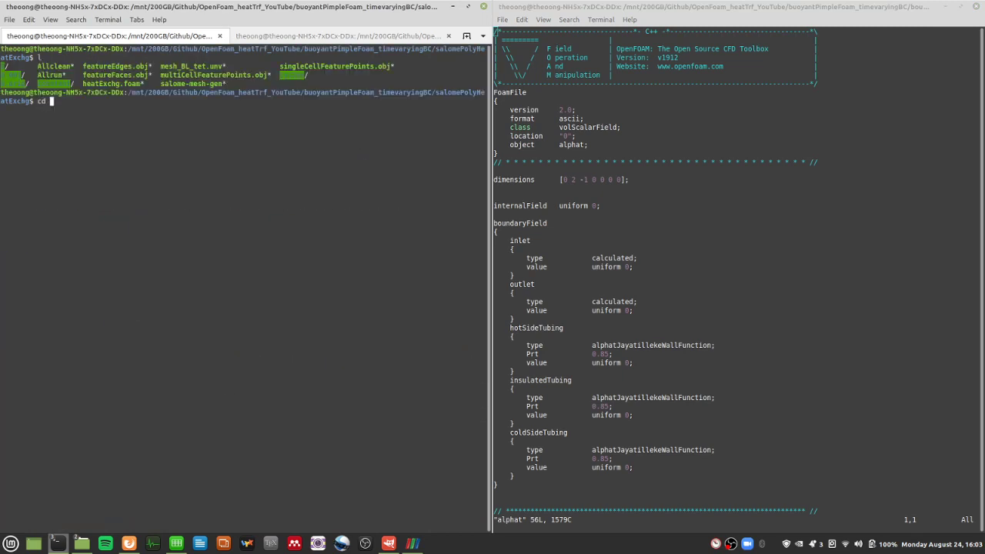
{"action": "type", "text": "0"}
{"action": "key", "text": "Return"}
{"action": "type", "text": "l"}
{"action": "key", "text": "Return"}
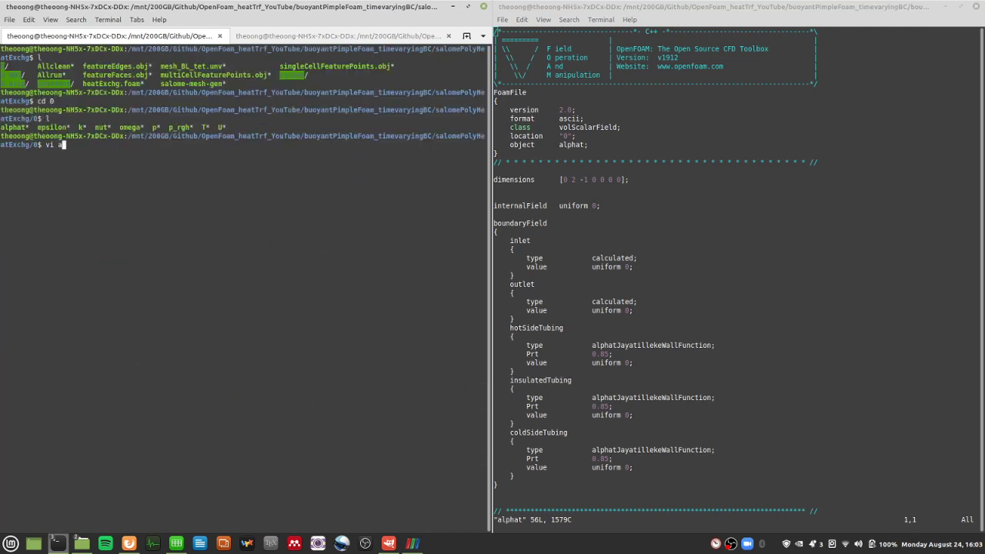
{"action": "type", "text": "vi alpha"}
{"action": "key", "text": "Tab"}
{"action": "key", "text": "Return"}
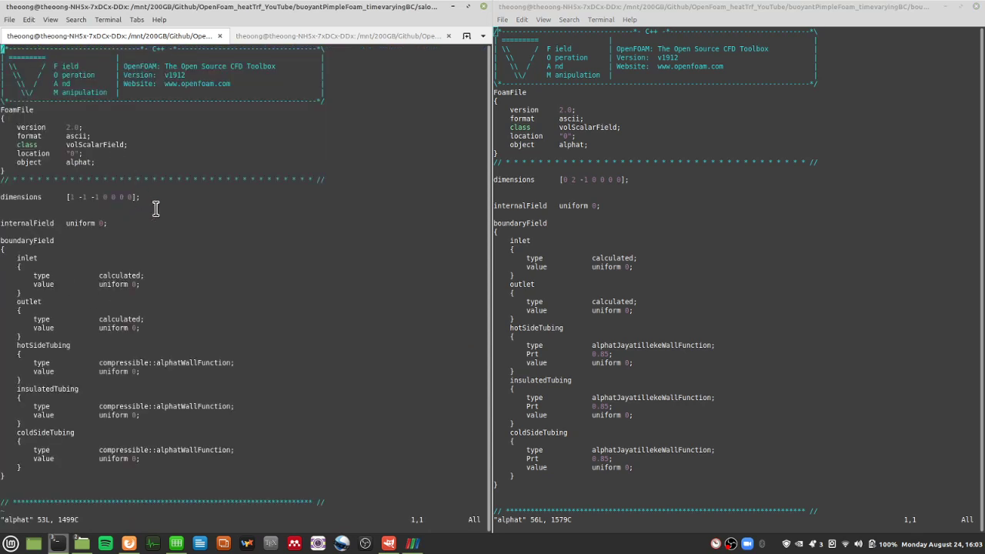
Compare the dimensions lines of the salomePolyHeatExchg and boussinesq_salome_HeatExchg alphat files
{"action": "triple_click", "coordinate": [151, 198]}
{"action": "left_click", "coordinate": [54, 196]}
{"action": "left_click_drag", "start_coordinate": [95, 199], "coordinate": [71, 200]}
{"action": "left_click_drag", "start_coordinate": [562, 180], "coordinate": [583, 180]}
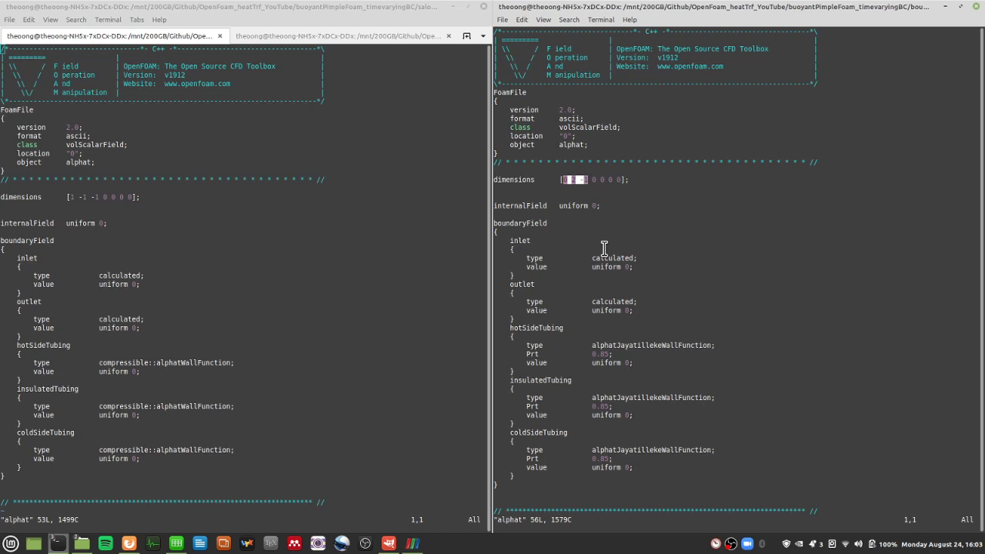
{"action": "left_click", "coordinate": [56, 197]}
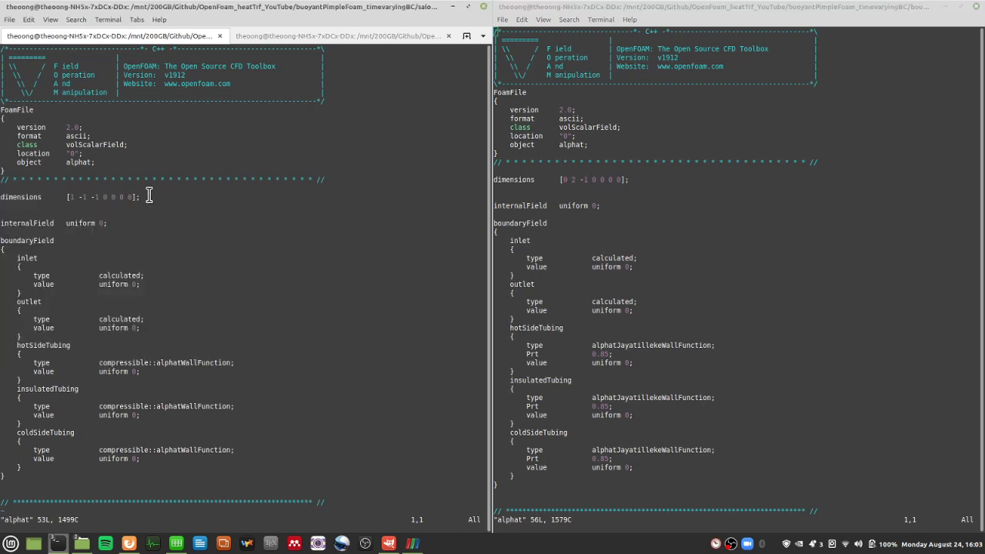
{"action": "triple_click", "coordinate": [149, 196]}
{"action": "left_click", "coordinate": [88, 221]}
{"action": "left_click_drag", "start_coordinate": [1, 197], "coordinate": [140, 198]}
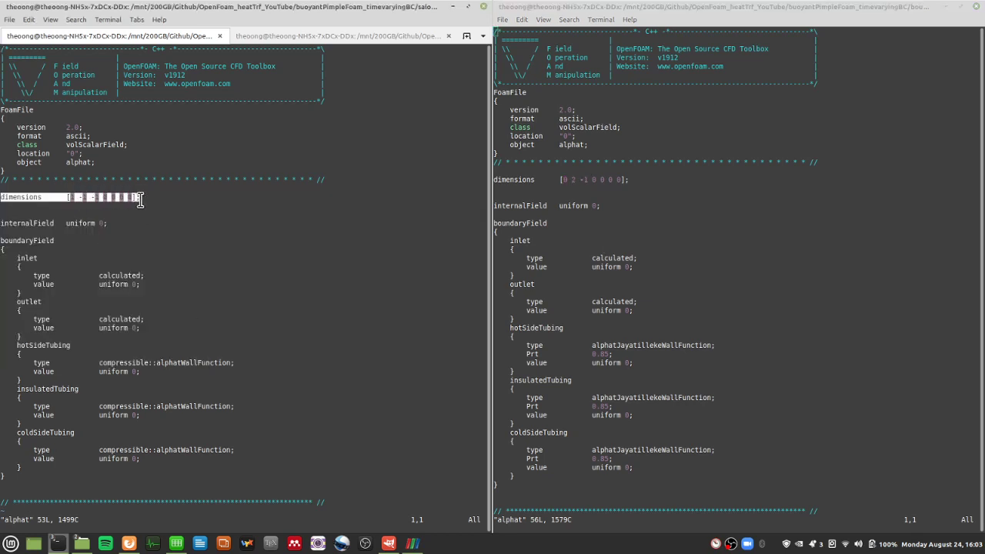
Examine the bracketed unit exponents of alphat side by side in the two cases
{"action": "left_click", "coordinate": [167, 293]}
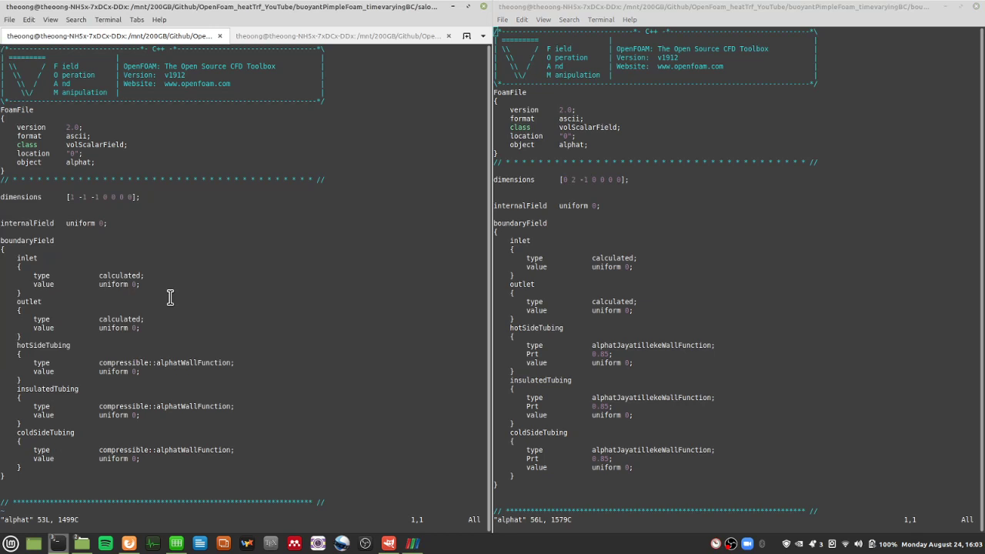
{"action": "left_click_drag", "start_coordinate": [217, 465], "coordinate": [136, 198]}
{"action": "left_click", "coordinate": [106, 206]}
{"action": "left_click", "coordinate": [162, 300]}
{"action": "left_click_drag", "start_coordinate": [561, 180], "coordinate": [610, 180]}
{"action": "left_click", "coordinate": [566, 306]}
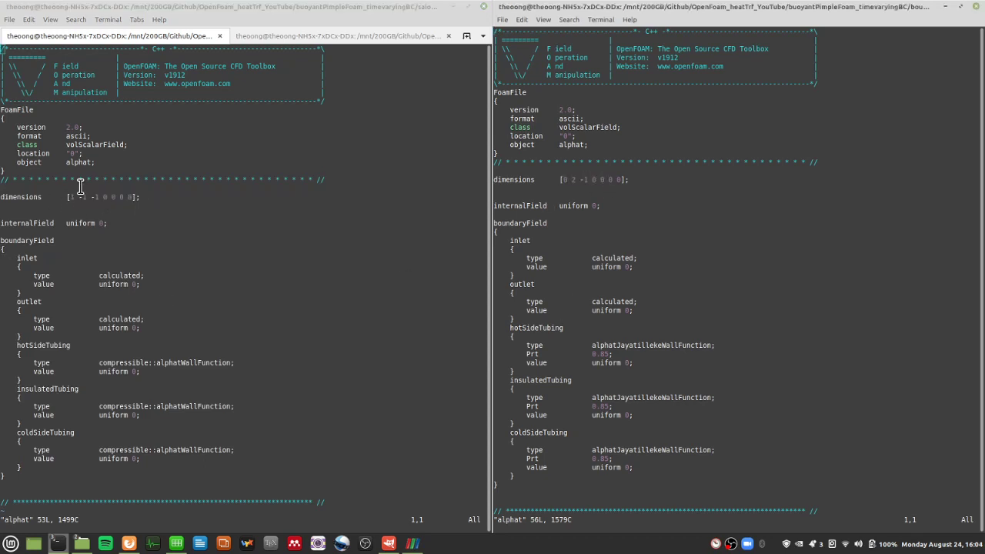
{"action": "left_click_drag", "start_coordinate": [68, 197], "coordinate": [143, 198]}
{"action": "left_click", "coordinate": [137, 203]}
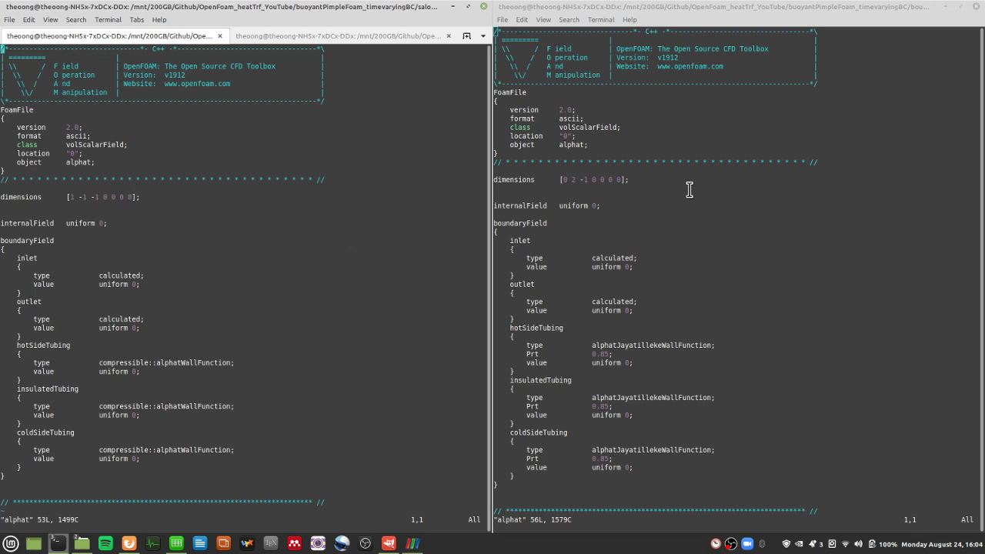
{"action": "left_click", "coordinate": [565, 178]}
{"action": "left_click_drag", "start_coordinate": [561, 179], "coordinate": [629, 180]}
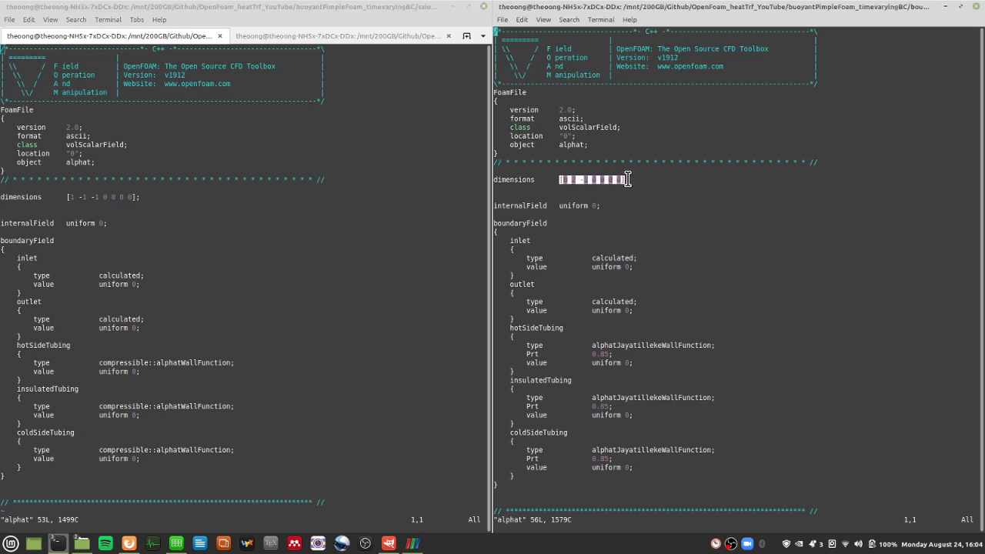
{"action": "left_click", "coordinate": [632, 223]}
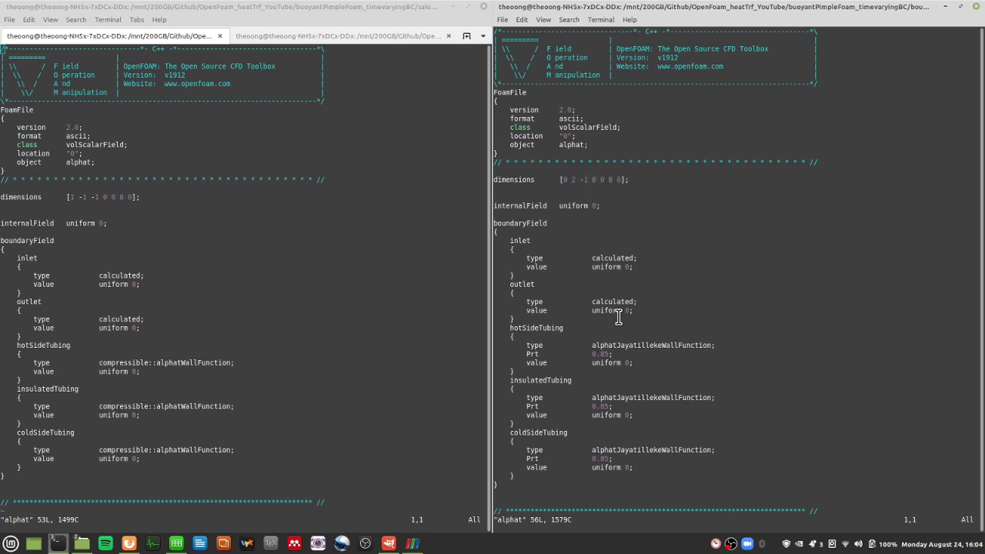
Switch to GIMP and erase the garden hose sketch from the whole canvas, leaving nothing selected
{"action": "left_click", "coordinate": [389, 543]}
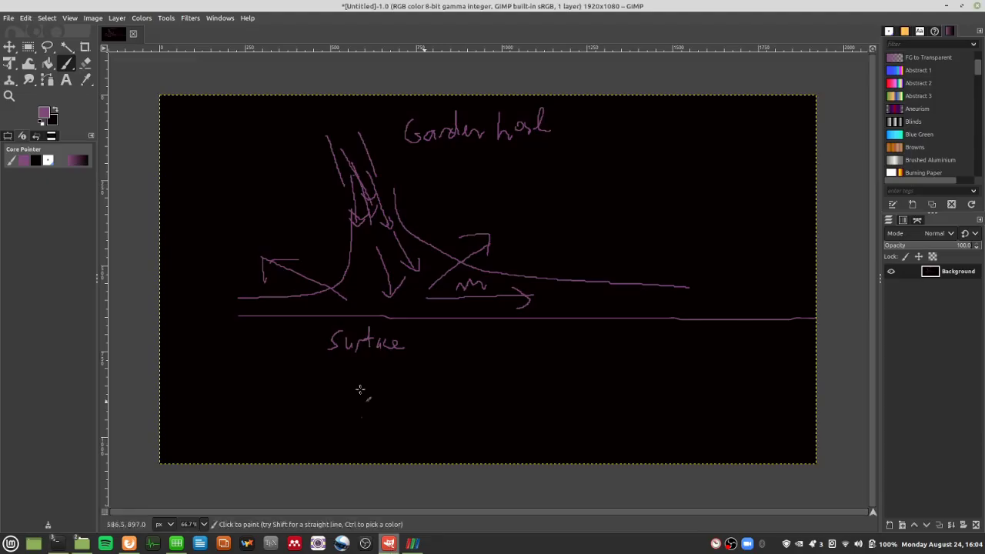
{"action": "left_click", "coordinate": [28, 46]}
{"action": "mouse_move", "coordinate": [200, 398]}
{"action": "left_mouse_down"}
{"action": "mouse_move", "coordinate": [688, 123]}
{"action": "mouse_move", "coordinate": [824, 73]}
{"action": "left_mouse_up"}
{"action": "key", "text": "Delete"}
{"action": "key", "text": "ctrl+shift+a"}
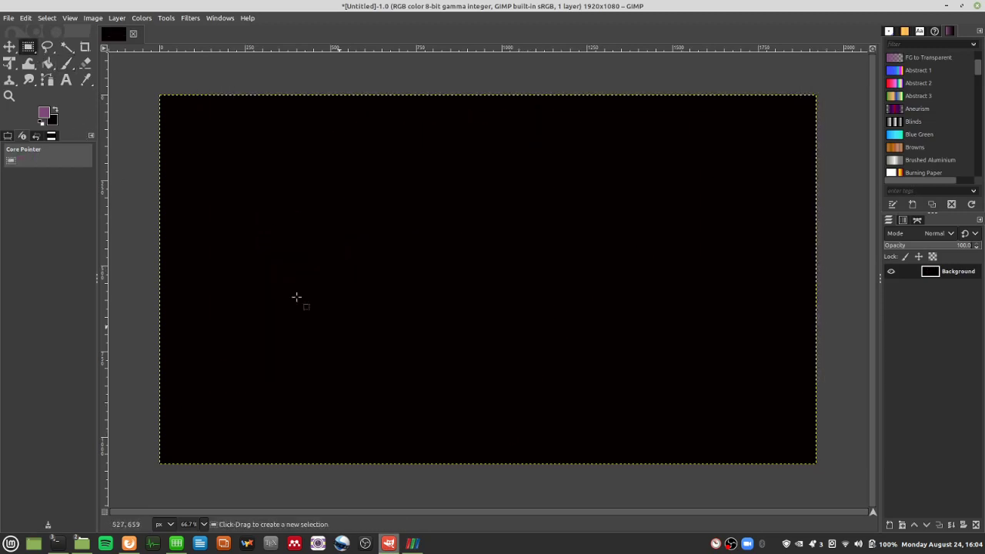
Handwrite "α, αt (m²/s)" near the canvas's upper edge with the Paintbrush
{"action": "left_click", "coordinate": [67, 63]}
{"action": "mouse_move", "coordinate": [293, 131]}
{"action": "left_mouse_down"}
{"action": "mouse_move", "coordinate": [282, 157]}
{"action": "mouse_move", "coordinate": [355, 144]}
{"action": "left_mouse_up"}
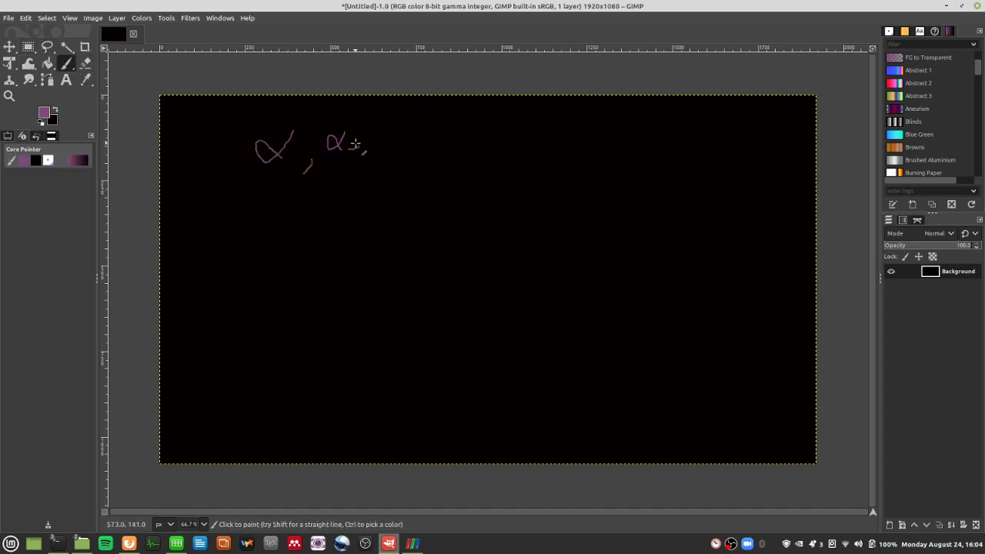
{"action": "left_click_drag", "start_coordinate": [408, 116], "coordinate": [397, 163]}
{"action": "left_click_drag", "start_coordinate": [414, 162], "coordinate": [434, 141]}
{"action": "left_click_drag", "start_coordinate": [476, 114], "coordinate": [452, 177]}
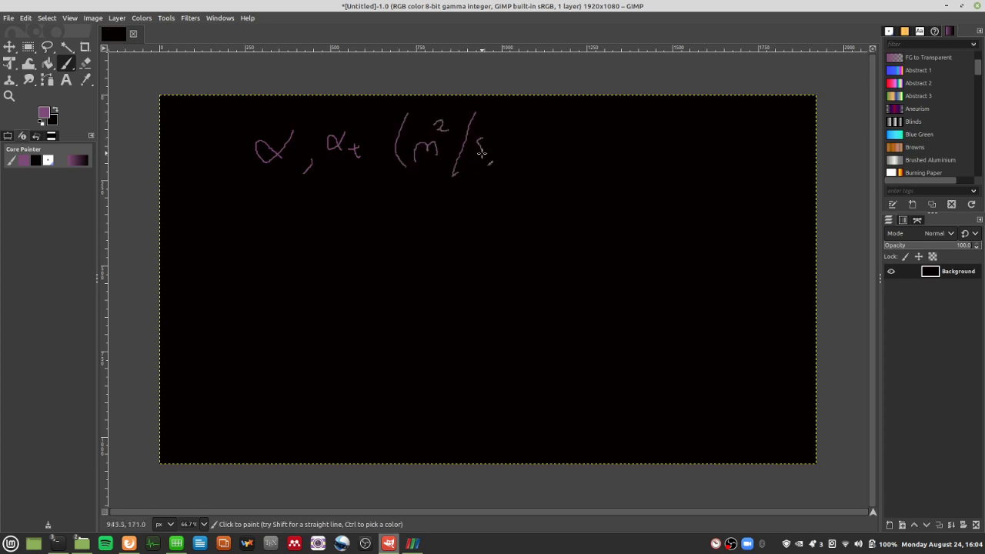
{"action": "left_click_drag", "start_coordinate": [485, 114], "coordinate": [494, 158]}
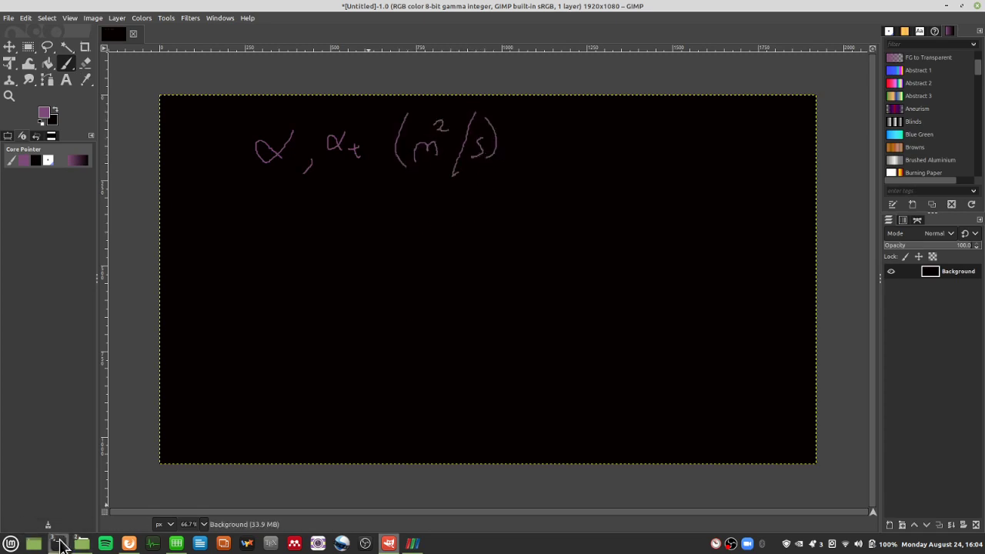
Check the handwritten m²/s units against the dimensions in the Boussinesq and salomePolyHeatExchg alphat files, returning to the GIMP canvas
{"action": "mouse_move", "coordinate": [56, 542]}
{"action": "left_click", "coordinate": [254, 508]}
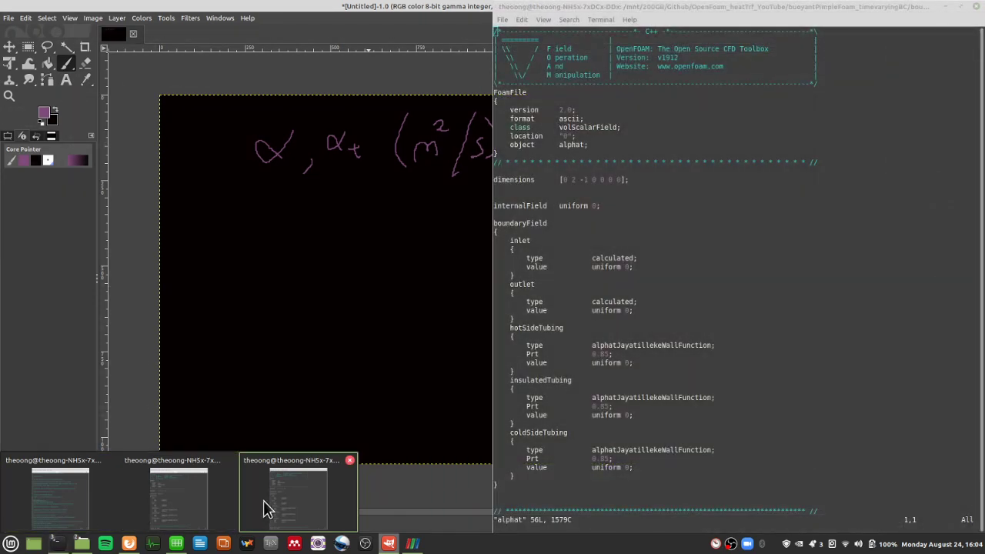
{"action": "left_click", "coordinate": [584, 180]}
{"action": "left_click", "coordinate": [423, 218]}
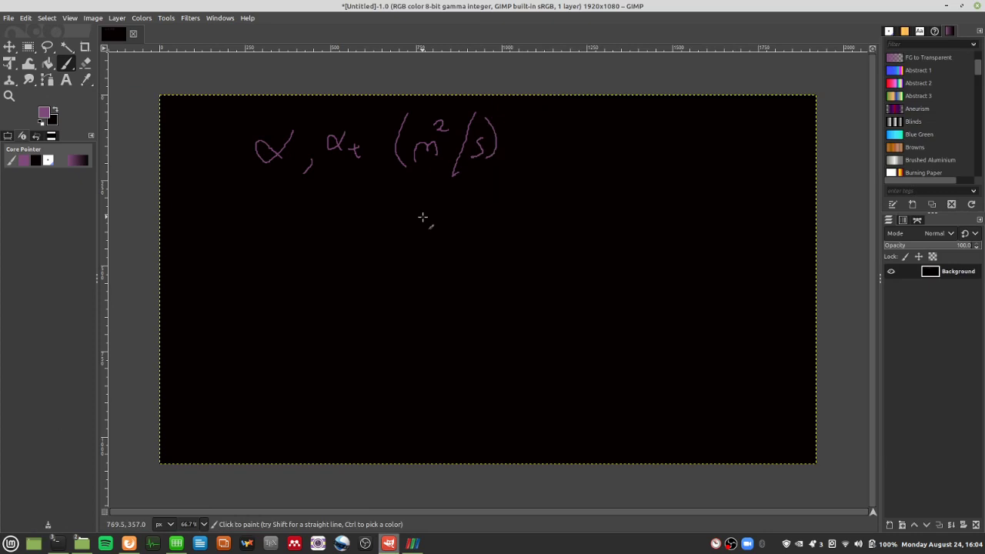
{"action": "mouse_move", "coordinate": [59, 544]}
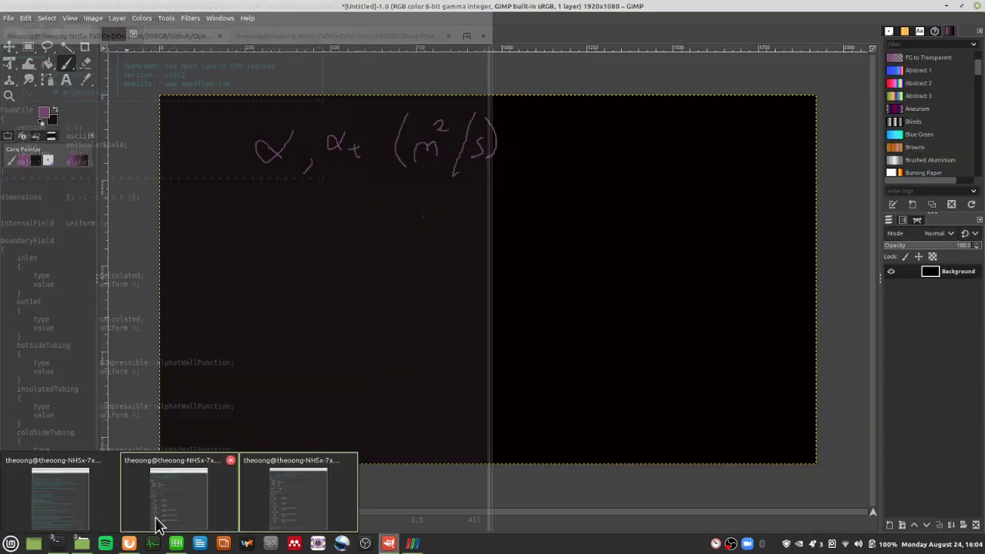
{"action": "left_click", "coordinate": [158, 524]}
{"action": "triple_click", "coordinate": [167, 201]}
{"action": "left_click", "coordinate": [183, 248]}
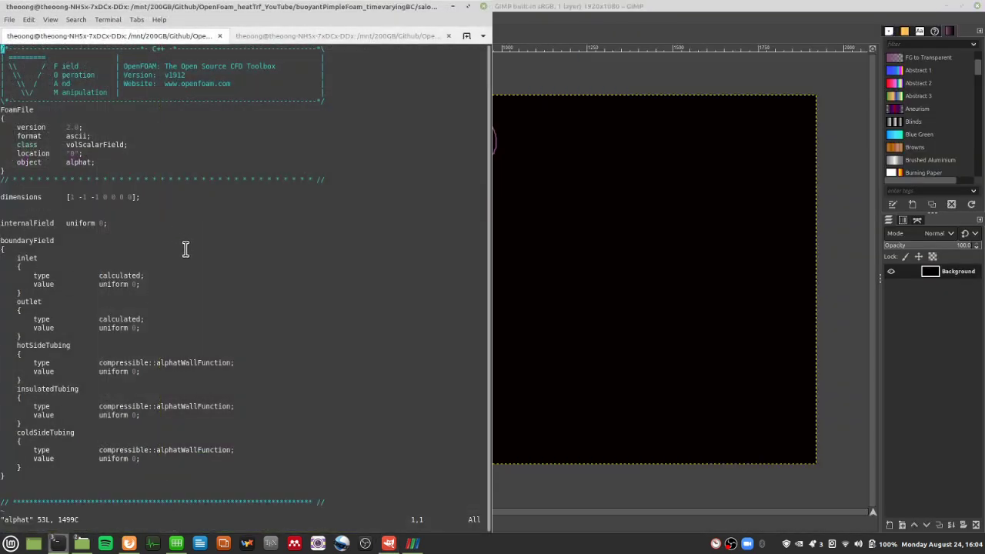
{"action": "left_click", "coordinate": [507, 238]}
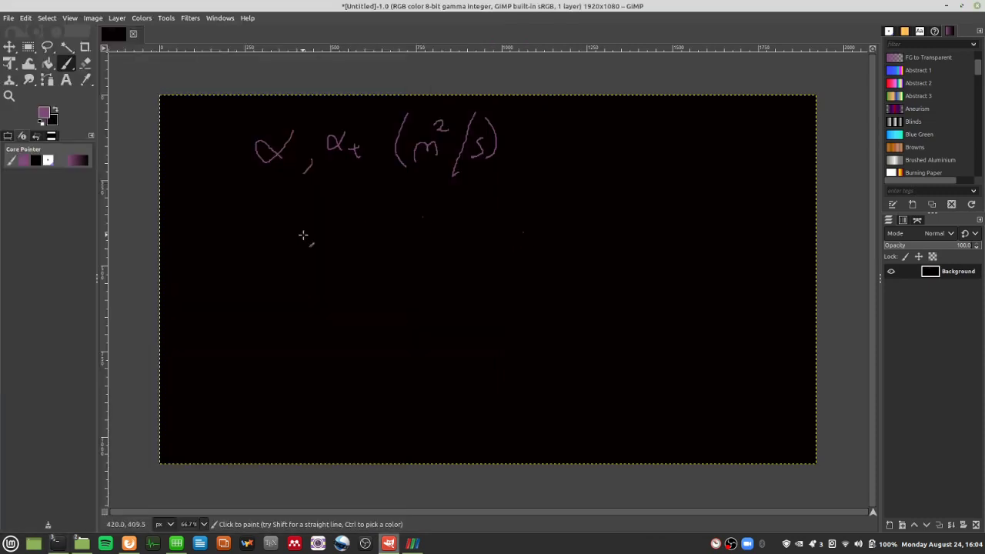
Handwrite "ρα = (kg/m³)(m²/s)" on a second line below the α units
{"action": "mouse_move", "coordinate": [318, 241]}
{"action": "left_mouse_down"}
{"action": "mouse_move", "coordinate": [292, 255]}
{"action": "mouse_move", "coordinate": [311, 249]}
{"action": "mouse_move", "coordinate": [318, 260]}
{"action": "mouse_move", "coordinate": [267, 260]}
{"action": "left_mouse_up"}
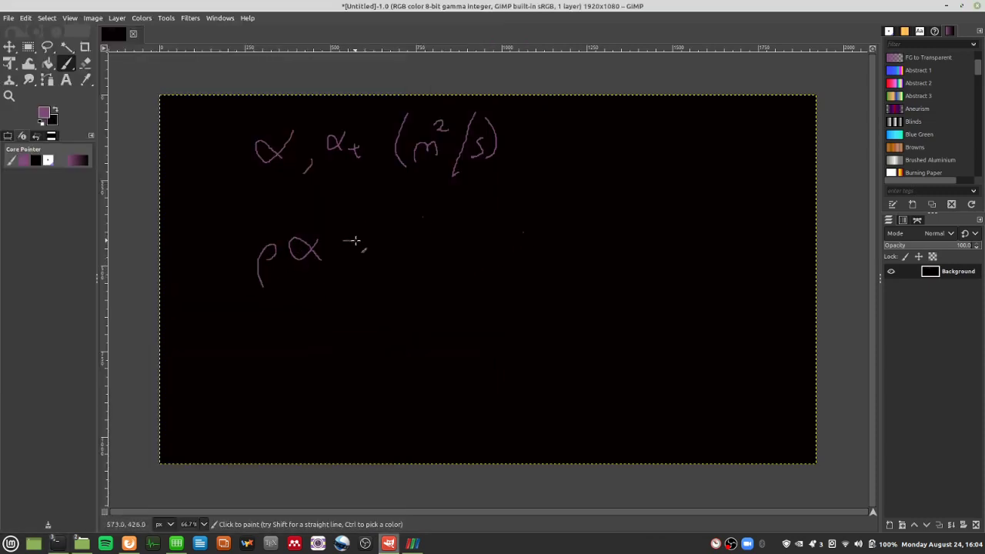
{"action": "mouse_move", "coordinate": [404, 220]}
{"action": "left_mouse_down"}
{"action": "mouse_move", "coordinate": [412, 256]}
{"action": "mouse_move", "coordinate": [445, 238]}
{"action": "mouse_move", "coordinate": [428, 246]}
{"action": "left_mouse_up"}
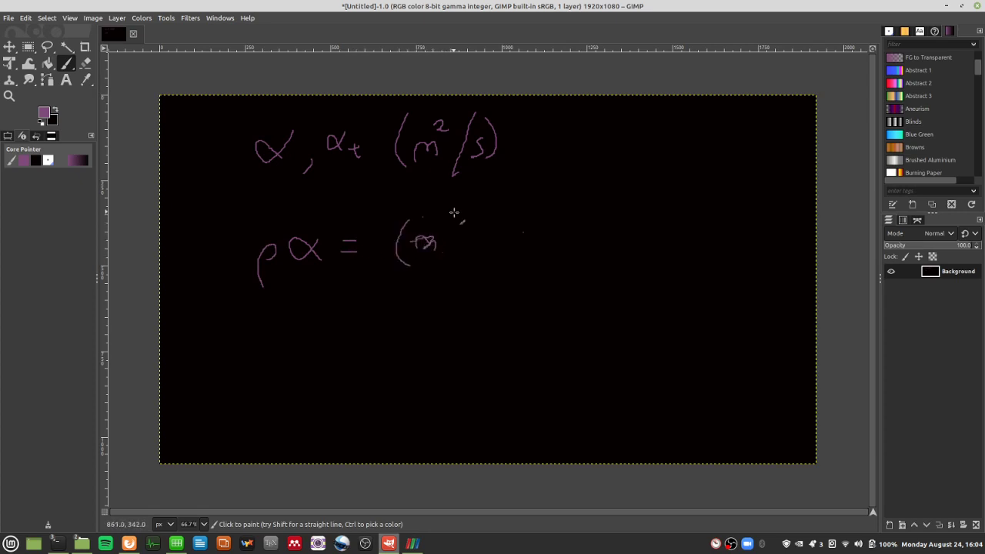
{"action": "mouse_move", "coordinate": [454, 212]}
{"action": "left_mouse_down"}
{"action": "mouse_move", "coordinate": [450, 242]}
{"action": "mouse_move", "coordinate": [476, 236]}
{"action": "mouse_move", "coordinate": [464, 267]}
{"action": "mouse_move", "coordinate": [486, 214]}
{"action": "mouse_move", "coordinate": [483, 251]}
{"action": "mouse_move", "coordinate": [502, 243]}
{"action": "mouse_move", "coordinate": [508, 220]}
{"action": "mouse_move", "coordinate": [530, 254]}
{"action": "left_mouse_up"}
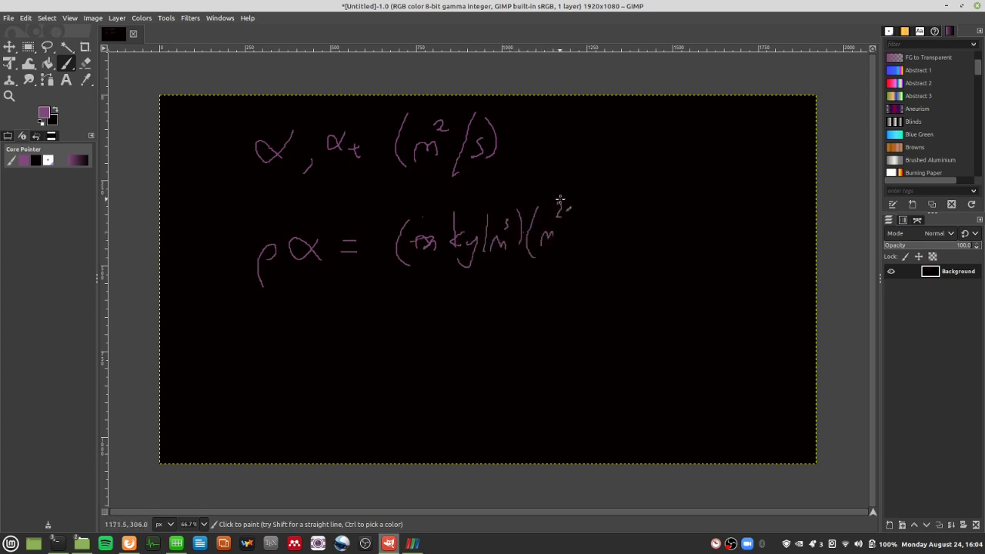
{"action": "mouse_move", "coordinate": [577, 207]}
{"action": "left_mouse_down"}
{"action": "mouse_move", "coordinate": [583, 231]}
{"action": "mouse_move", "coordinate": [593, 214]}
{"action": "mouse_move", "coordinate": [605, 251]}
{"action": "left_mouse_up"}
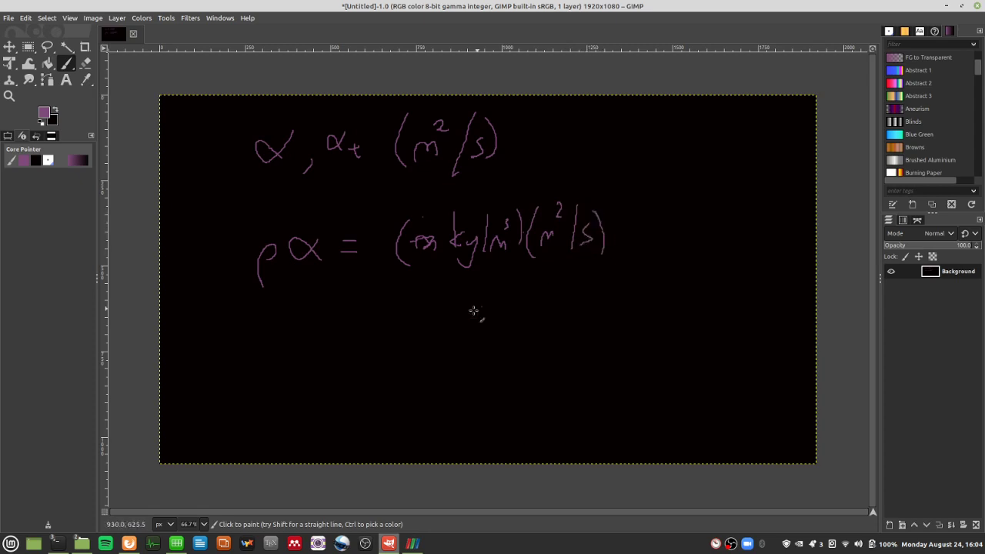
Handwrite the simplified units "= (kg/(m·s))" on a third line under the ρα product
{"action": "left_click_drag", "start_coordinate": [444, 295], "coordinate": [438, 352]}
{"action": "mouse_move", "coordinate": [468, 307]}
{"action": "left_mouse_down"}
{"action": "mouse_move", "coordinate": [470, 335]}
{"action": "mouse_move", "coordinate": [497, 322]}
{"action": "mouse_move", "coordinate": [486, 352]}
{"action": "left_mouse_up"}
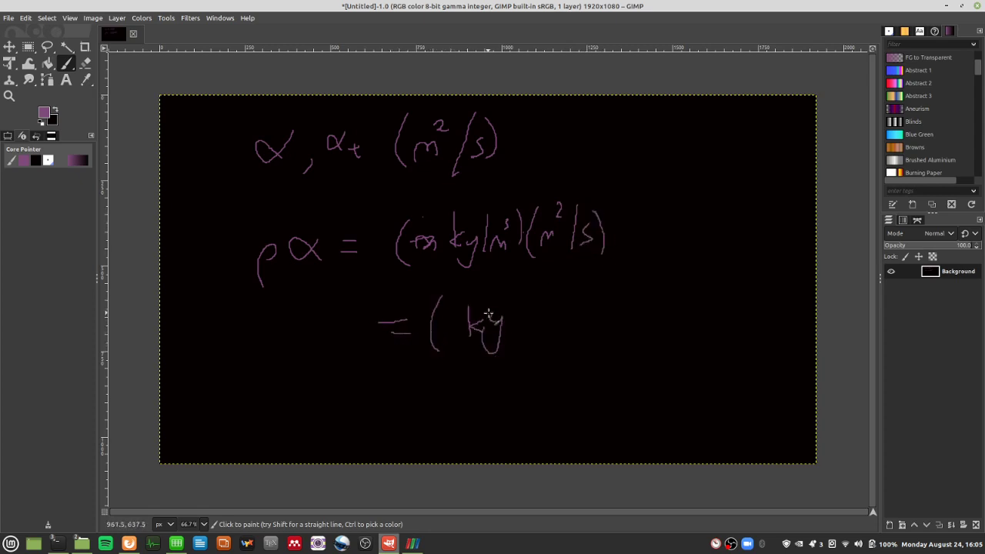
{"action": "mouse_move", "coordinate": [531, 291]}
{"action": "left_mouse_down"}
{"action": "mouse_move", "coordinate": [515, 340]}
{"action": "mouse_move", "coordinate": [538, 343]}
{"action": "mouse_move", "coordinate": [581, 336]}
{"action": "left_mouse_up"}
{"action": "left_click", "coordinate": [576, 329]}
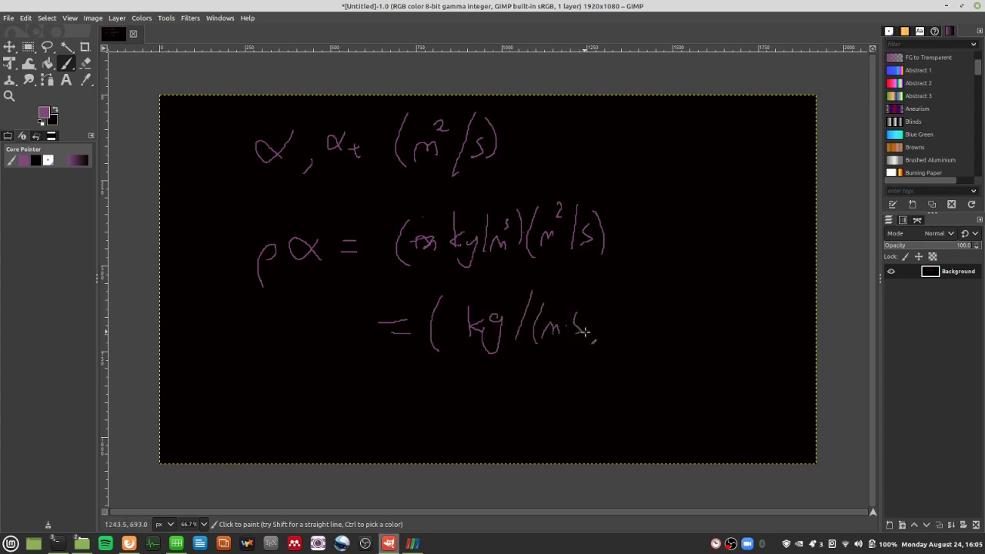
{"action": "left_click_drag", "start_coordinate": [595, 282], "coordinate": [601, 371]}
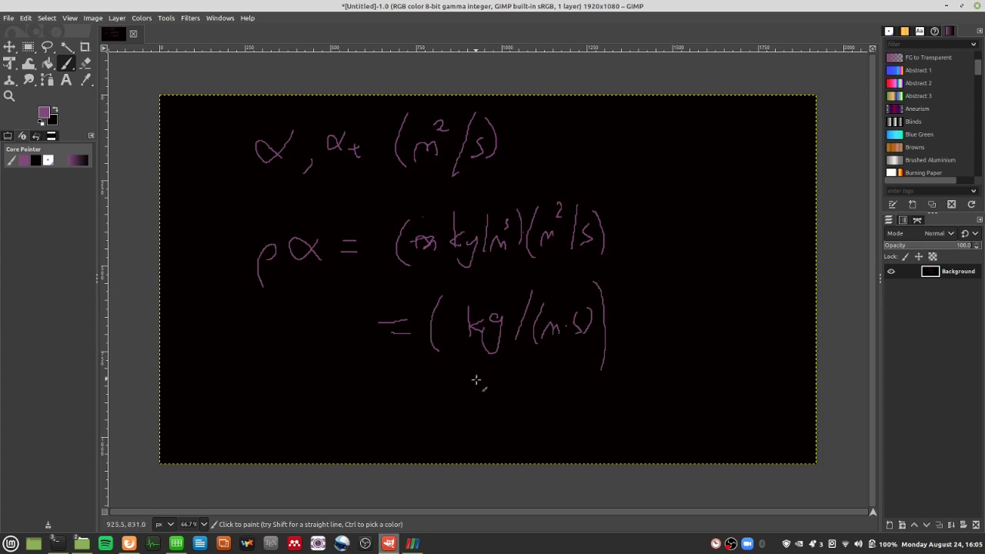
Underline kg, m and s in the simplified units and write their exponents 1, -1 and -1 below
{"action": "left_click_drag", "start_coordinate": [467, 355], "coordinate": [517, 355]}
{"action": "left_click_drag", "start_coordinate": [476, 383], "coordinate": [475, 413]}
{"action": "left_click_drag", "start_coordinate": [535, 391], "coordinate": [586, 409]}
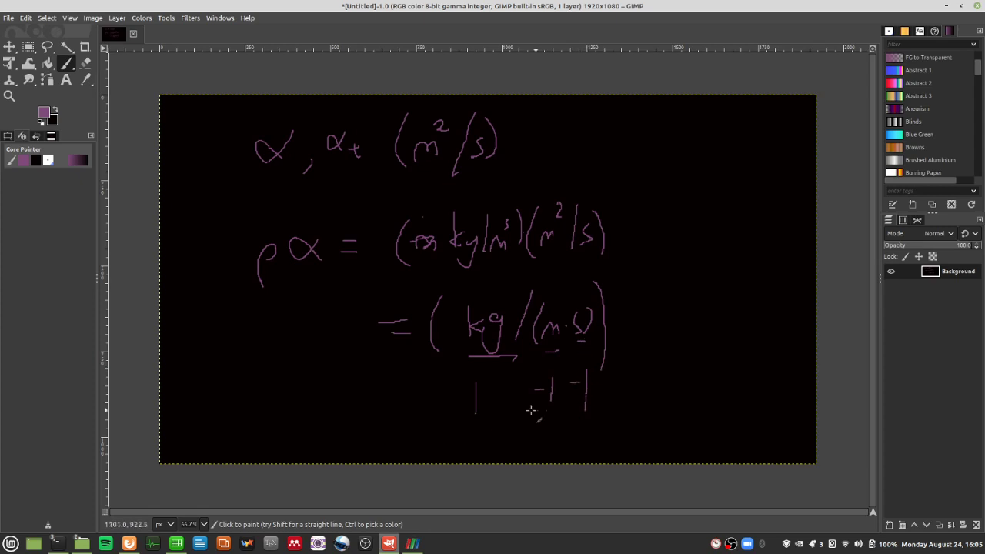
Switch to the salomePolyHeatExchg terminal and check the length and time exponents in alphat's dimensions
{"action": "mouse_move", "coordinate": [56, 544]}
{"action": "left_click", "coordinate": [181, 506]}
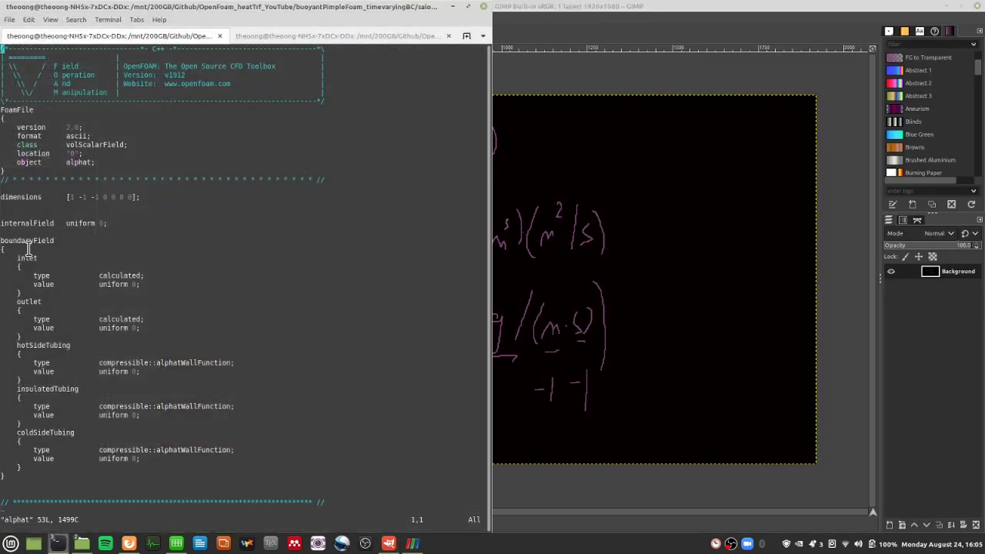
{"action": "double_click", "coordinate": [82, 197]}
{"action": "left_click", "coordinate": [93, 198]}
Switch to the Boussinesq case terminal, quit the alphat file and open p and p_rgh in vi
{"action": "mouse_move", "coordinate": [58, 545]}
{"action": "left_click", "coordinate": [251, 497]}
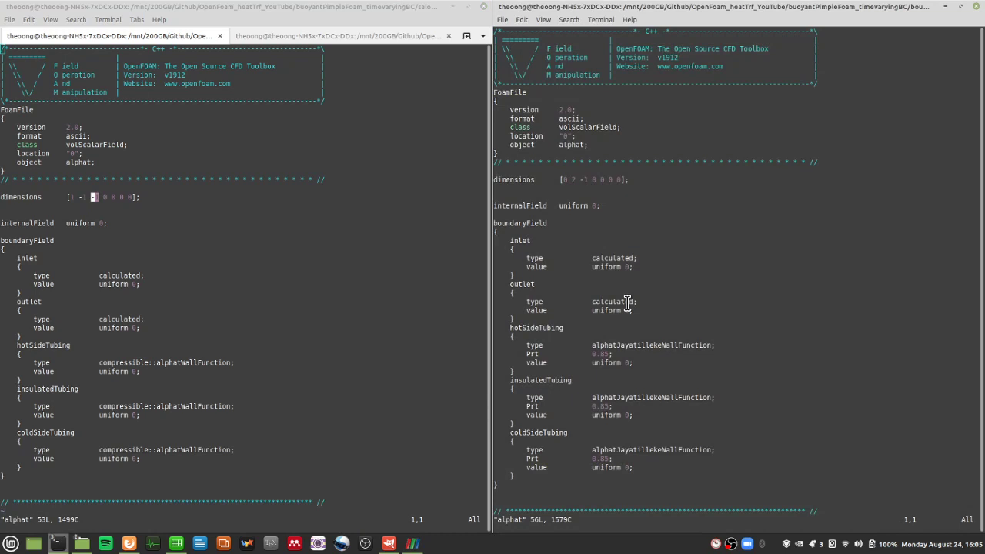
{"action": "type", "text": ":q"}
{"action": "key", "text": "Return"}
{"action": "type", "text": "vi"}
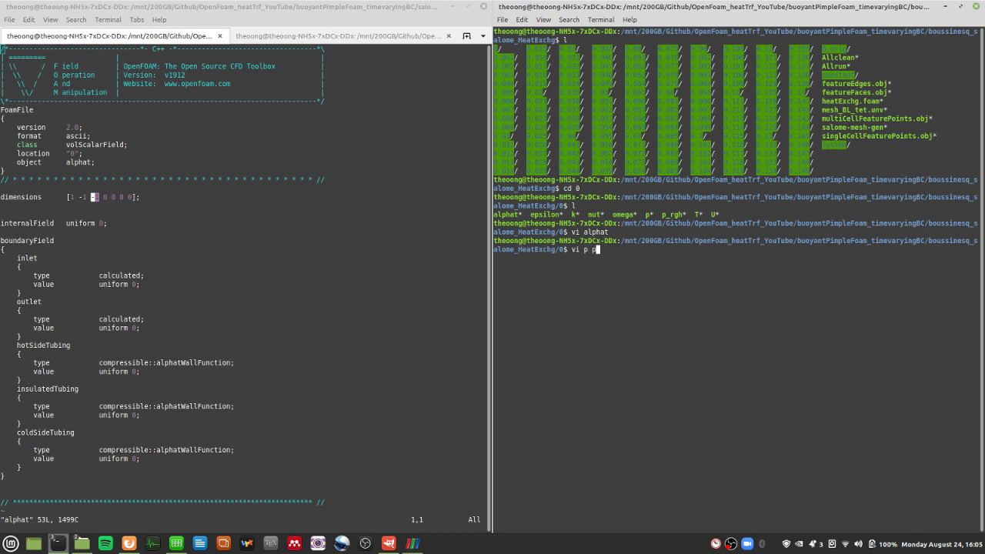
{"action": "type", "text": "p p_rgh"}
{"action": "key", "text": "Return"}
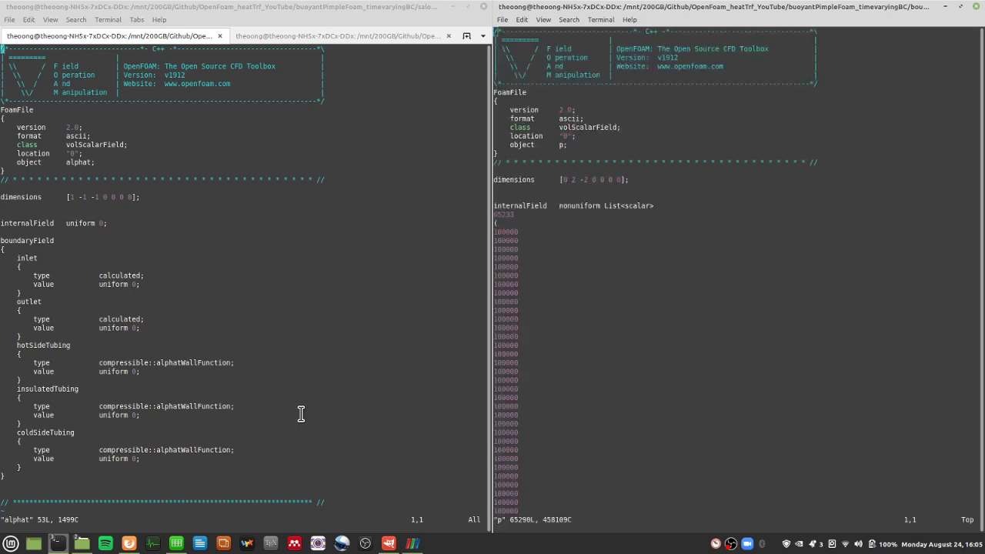
In the salomePolyHeatExchg terminal, quit alphat, list the 0 directory and open p and p_rgh in vi
{"action": "left_click", "coordinate": [300, 414]}
{"action": "type", "text": ":q"}
{"action": "key", "text": "Return"}
{"action": "type", "text": "l"}
{"action": "key", "text": "Return"}
{"action": "type", "text": "vi p"}
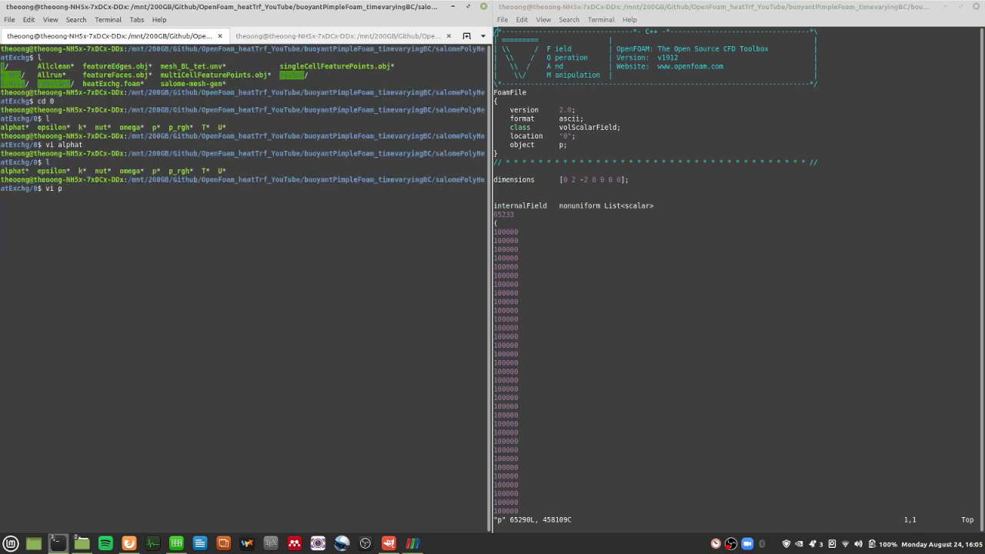
{"action": "type", "text": " p_rgh"}
{"action": "key", "text": "Return"}
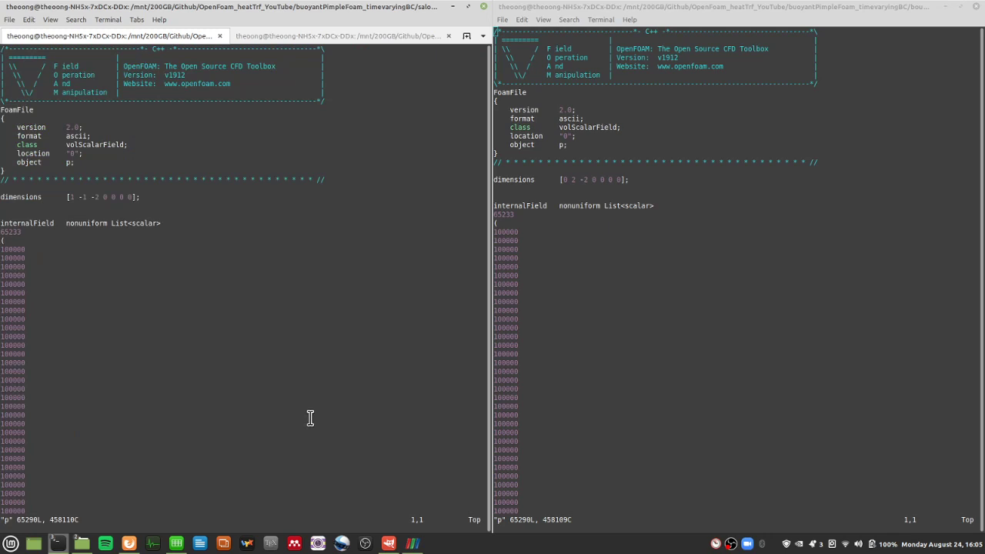
Compare the dimensions and internalField entries of the p files in the salomePolyHeatExchg and Boussinesq cases
{"action": "left_click_drag", "start_coordinate": [101, 187], "coordinate": [172, 336]}
{"action": "left_click", "coordinate": [171, 336]}
{"action": "left_click_drag", "start_coordinate": [124, 307], "coordinate": [153, 271]}
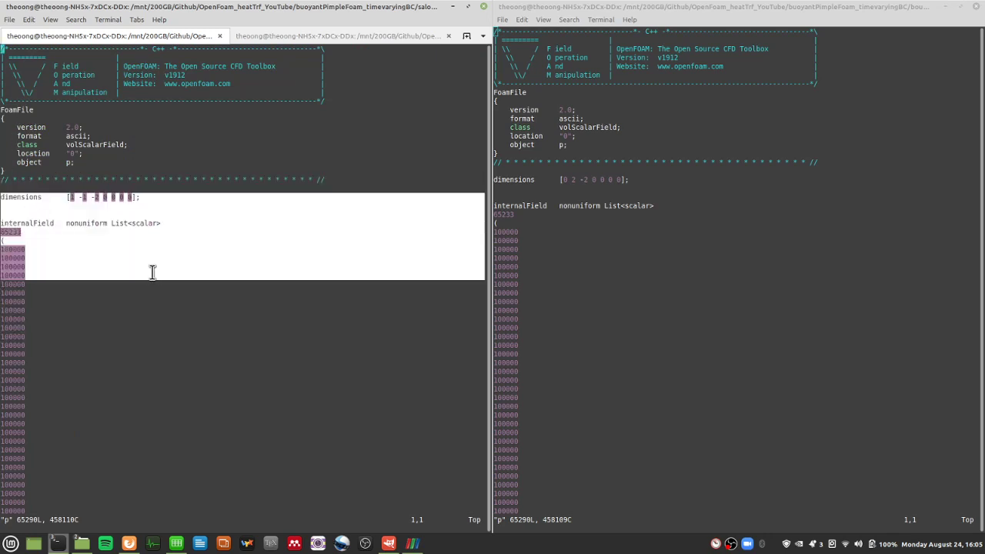
{"action": "left_click", "coordinate": [157, 280]}
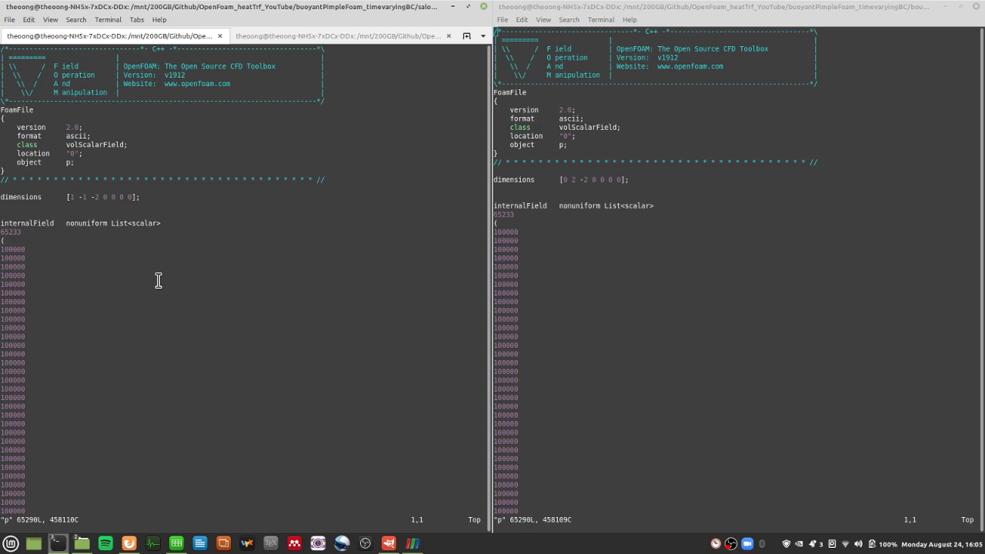
{"action": "left_click_drag", "start_coordinate": [522, 172], "coordinate": [602, 332]}
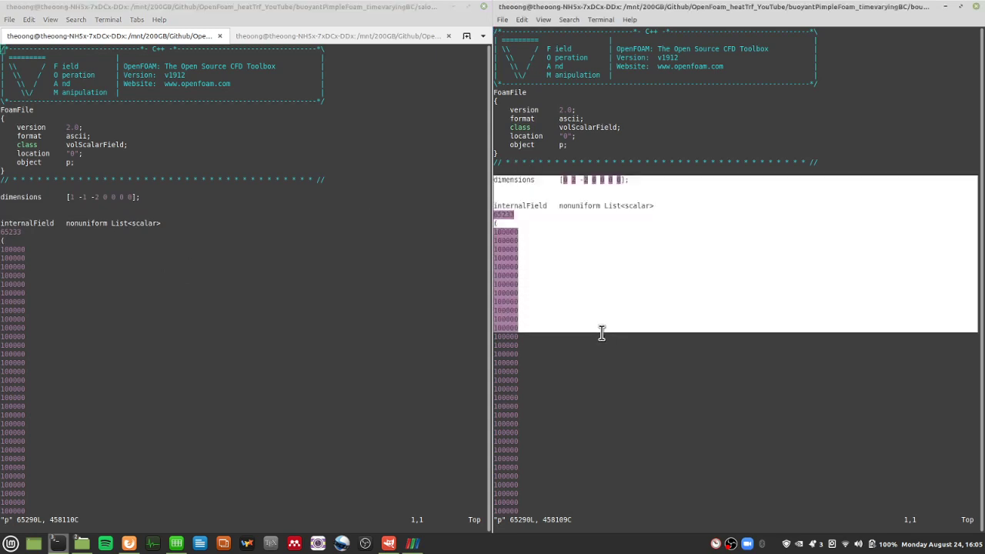
{"action": "left_click", "coordinate": [597, 325]}
{"action": "left_click_drag", "start_coordinate": [551, 180], "coordinate": [628, 180]}
{"action": "left_click", "coordinate": [616, 231]}
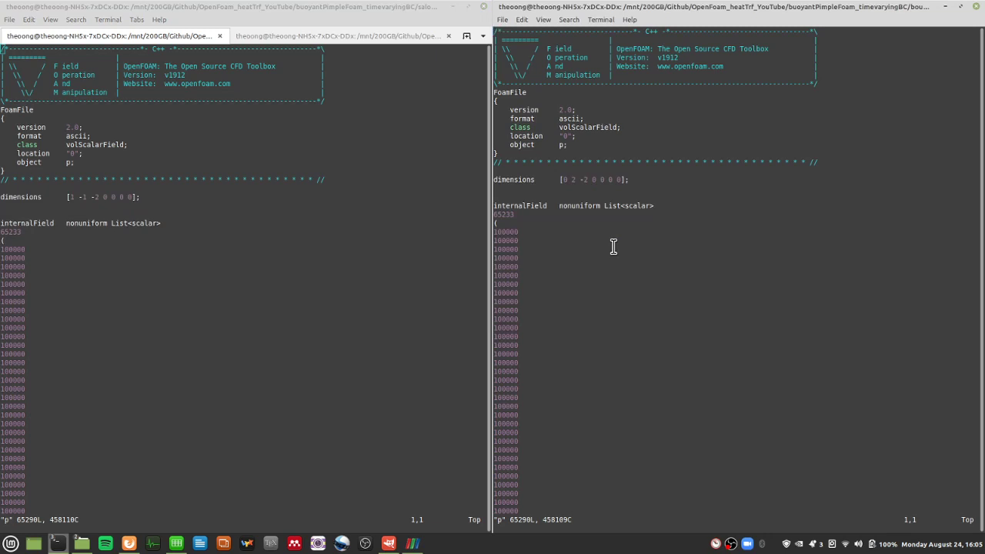
{"action": "left_click_drag", "start_coordinate": [562, 185], "coordinate": [630, 183]}
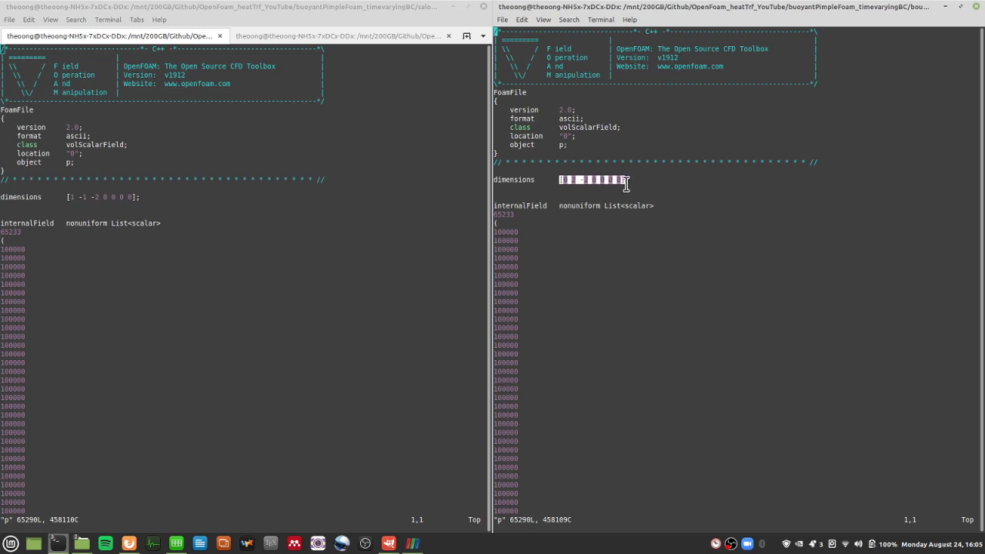
{"action": "left_click", "coordinate": [637, 222]}
{"action": "left_click_drag", "start_coordinate": [560, 180], "coordinate": [620, 182]}
{"action": "left_click", "coordinate": [611, 313]}
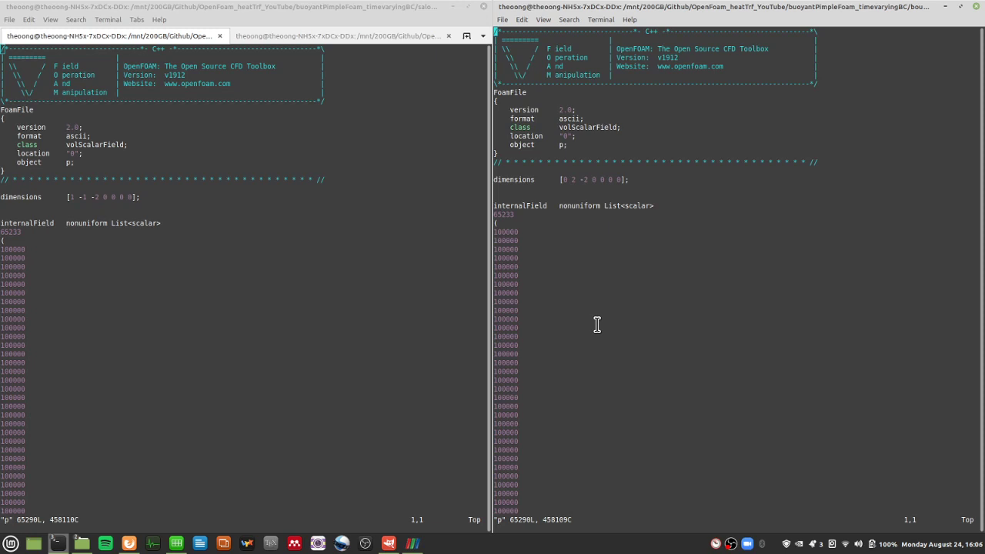
View the p_rgh file of the Boussinesq case in vi, checking its dimensions, and quit all open files
{"action": "type", "text": ":q"}
{"action": "key", "text": "Return"}
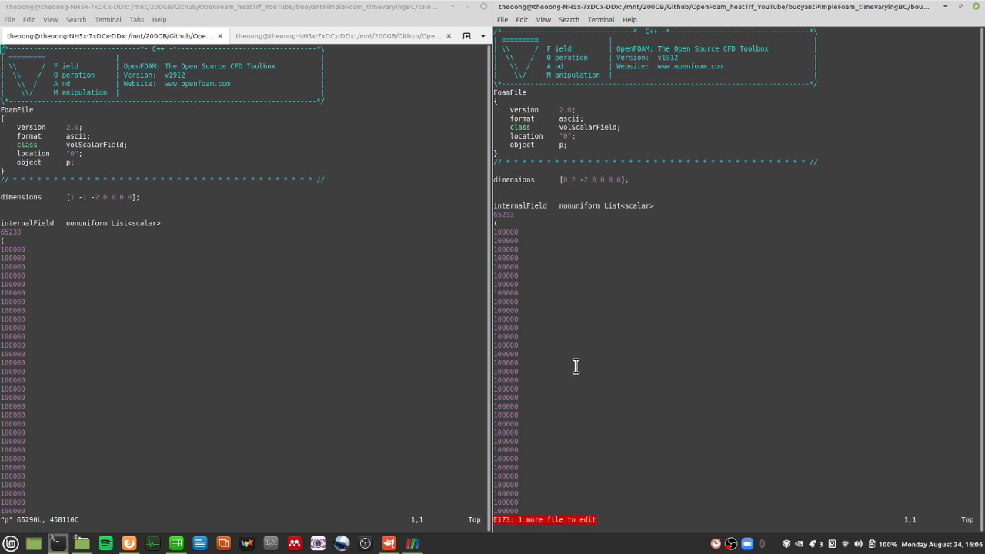
{"action": "type", "text": ":n"}
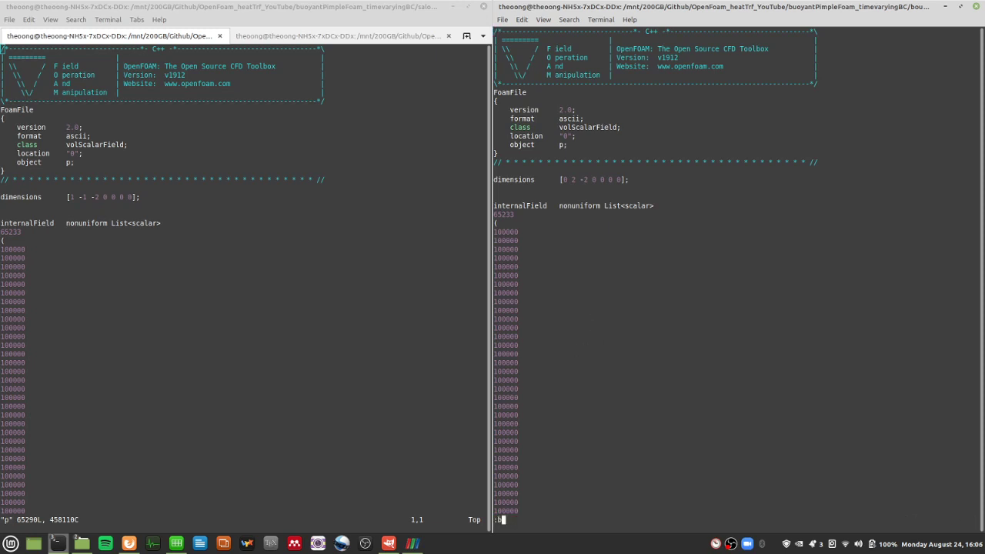
{"action": "key", "text": "Return"}
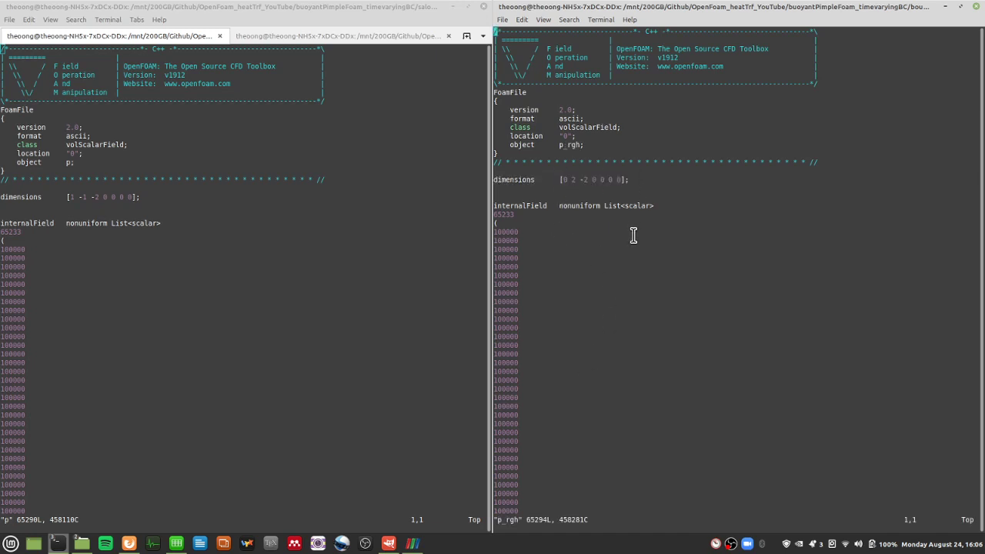
{"action": "type", "text": ":qa!"}
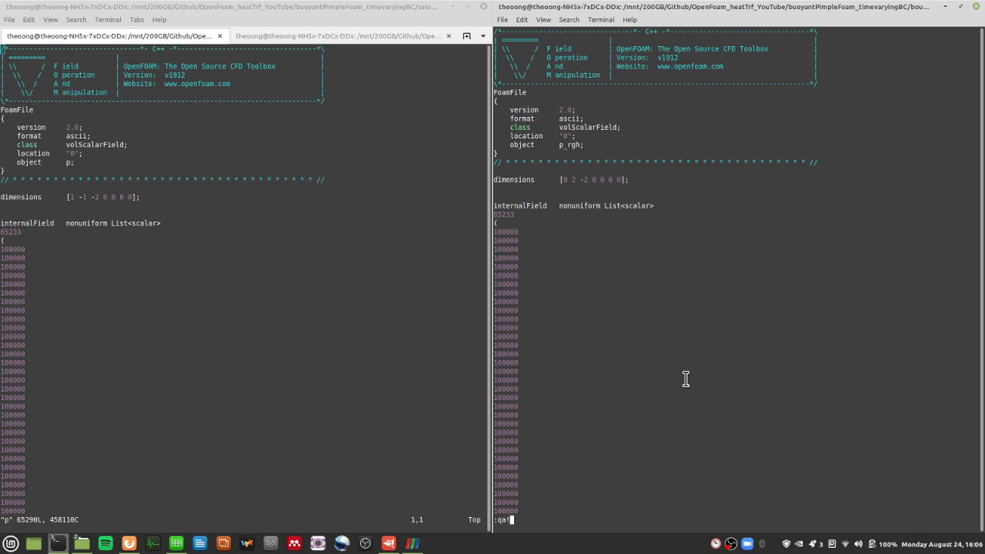
{"action": "key", "text": "Return"}
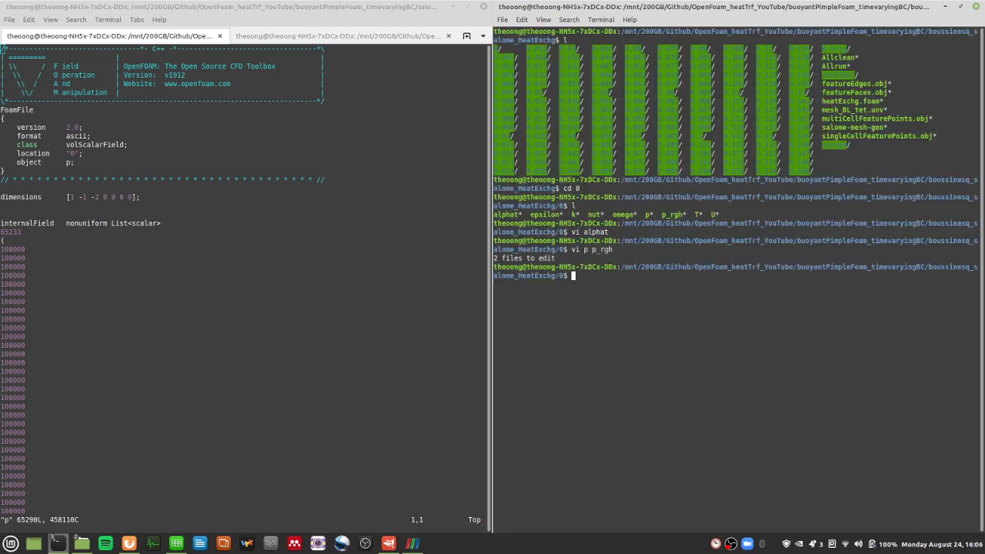
In the salomePolyHeatExchg terminal, advance vi from p to p_rgh, close that buffer and quit the editor
{"action": "left_click", "coordinate": [369, 352]}
{"action": "type", "text": ":n"}
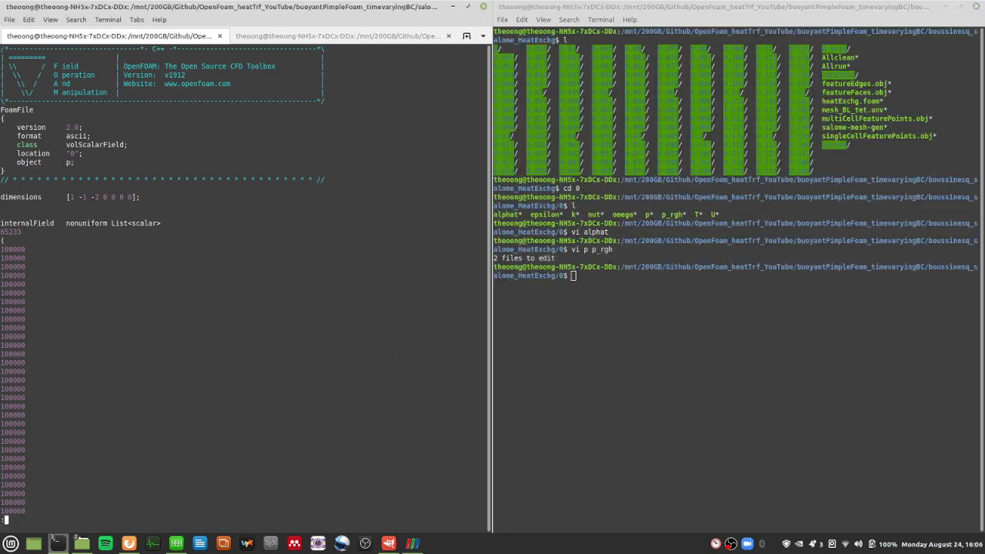
{"action": "key", "text": "Return"}
{"action": "type", "text": ":bw"}
{"action": "key", "text": "Return"}
{"action": "type", "text": ":"}
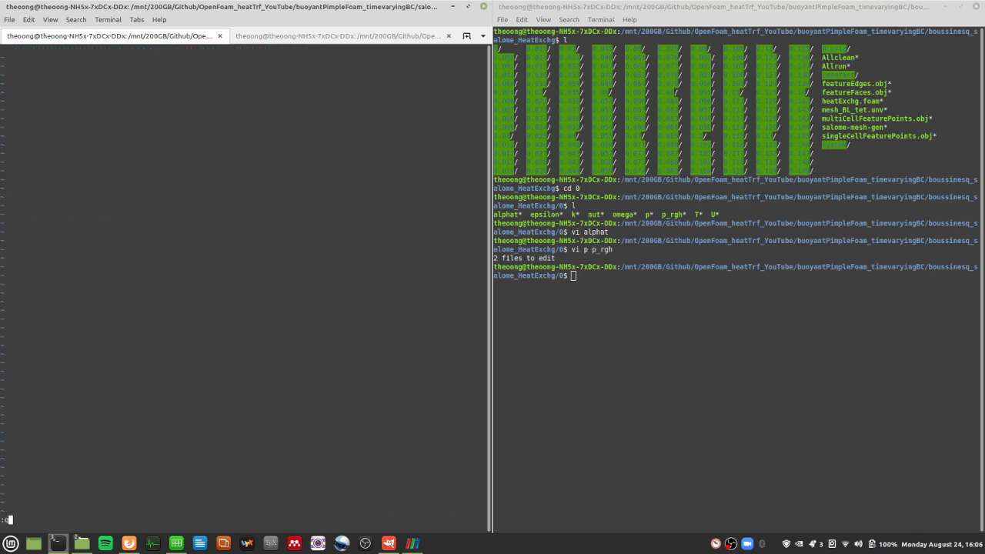
{"action": "type", "text": "q"}
{"action": "key", "text": "Return"}
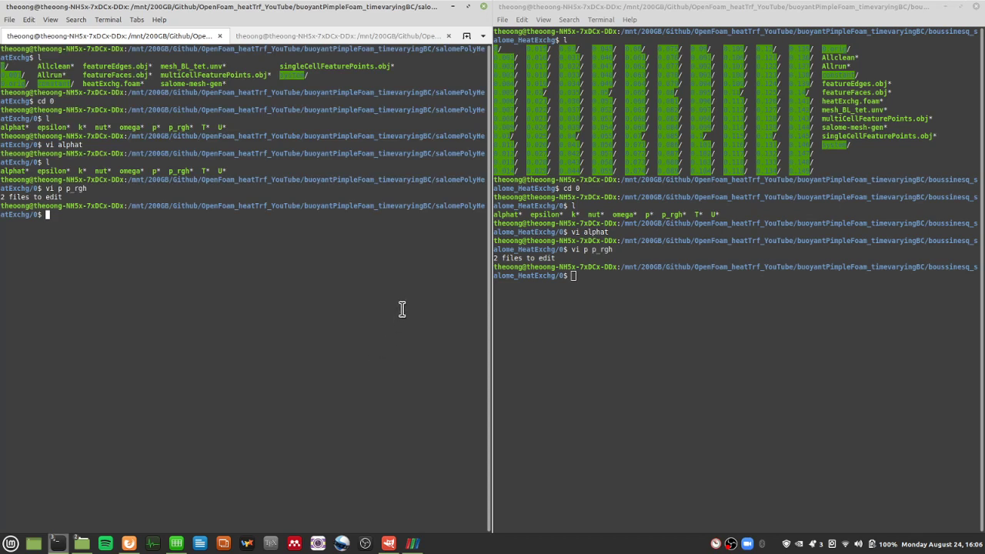
In the Boussinesq terminal, go up to the boussinesq_salome_HeatExchg directory, clear the screen and list its contents
{"action": "left_click", "coordinate": [649, 316]}
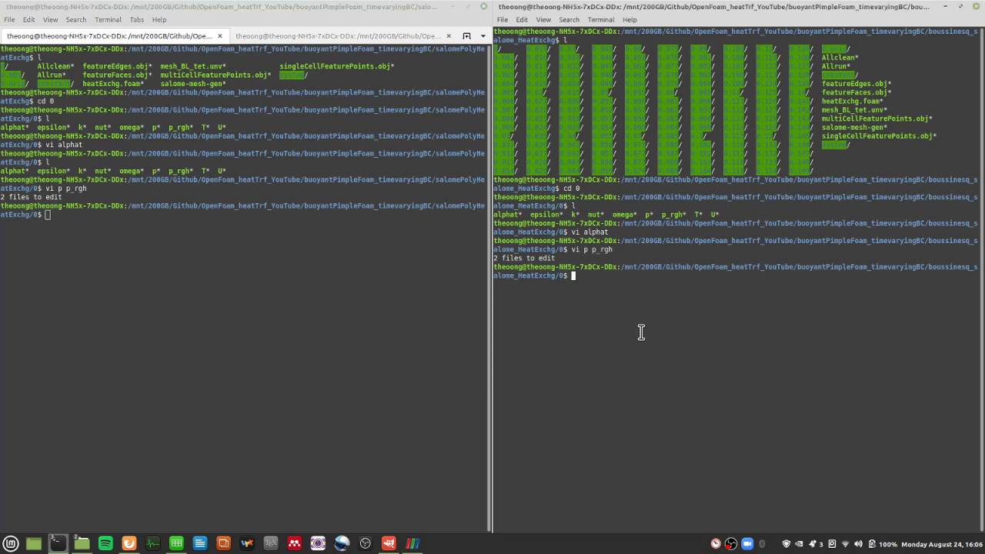
{"action": "type", "text": "vd .."}
{"action": "key", "text": "Return"}
{"action": "type", "text": "clear"}
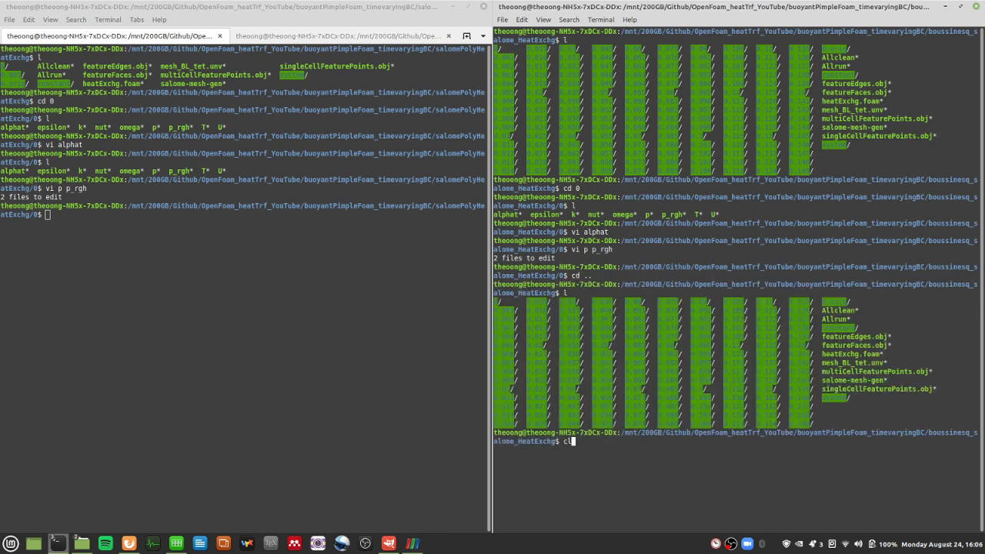
{"action": "key", "text": "Return"}
{"action": "type", "text": "l"}
{"action": "key", "text": "Return"}
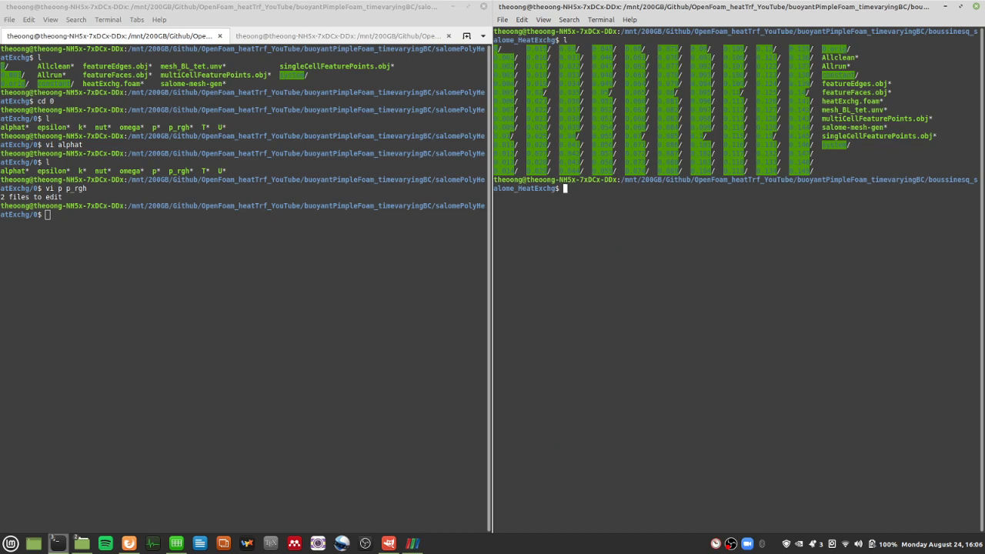
Open system/fvSolution in vi and check that T is included in the solver and Final solver groups
{"action": "type", "text": "vi system/fvSo"}
{"action": "key", "text": "Tab"}
{"action": "key", "text": "Return"}
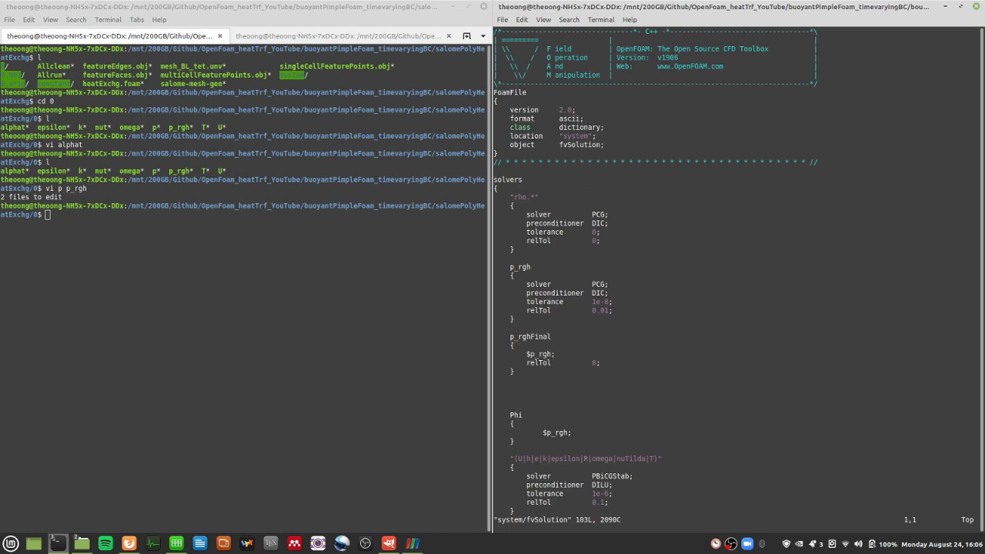
{"action": "key", "text": "4"}
{"action": "key", "text": "3"}
{"action": "key", "text": "shift+g"}
{"action": "scroll", "coordinate": [642, 320], "scroll_direction": "down", "scroll_amount": 10}
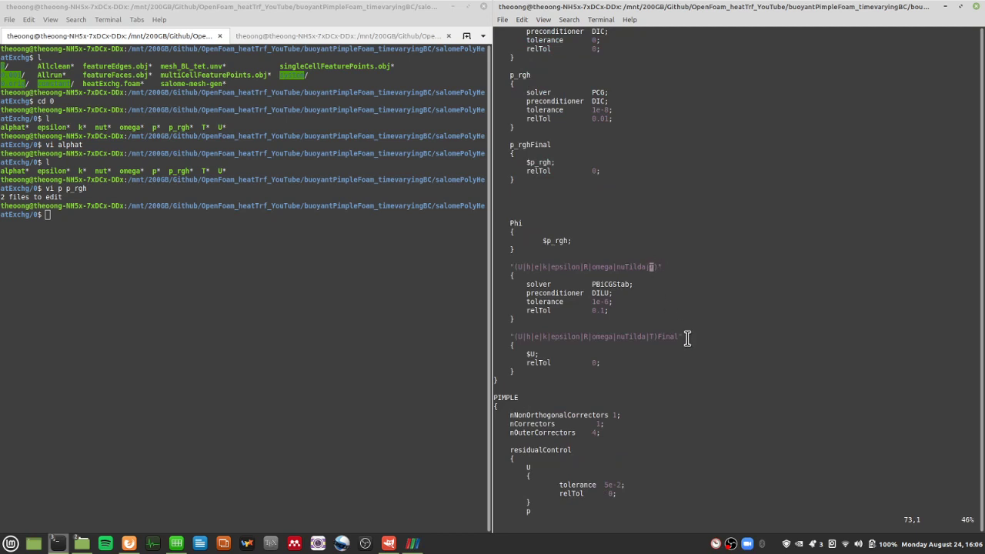
{"action": "triple_click", "coordinate": [654, 339]}
{"action": "left_click", "coordinate": [655, 341]}
{"action": "left_click", "coordinate": [651, 338]}
{"action": "scroll", "coordinate": [643, 363], "scroll_direction": "up", "scroll_amount": 2}
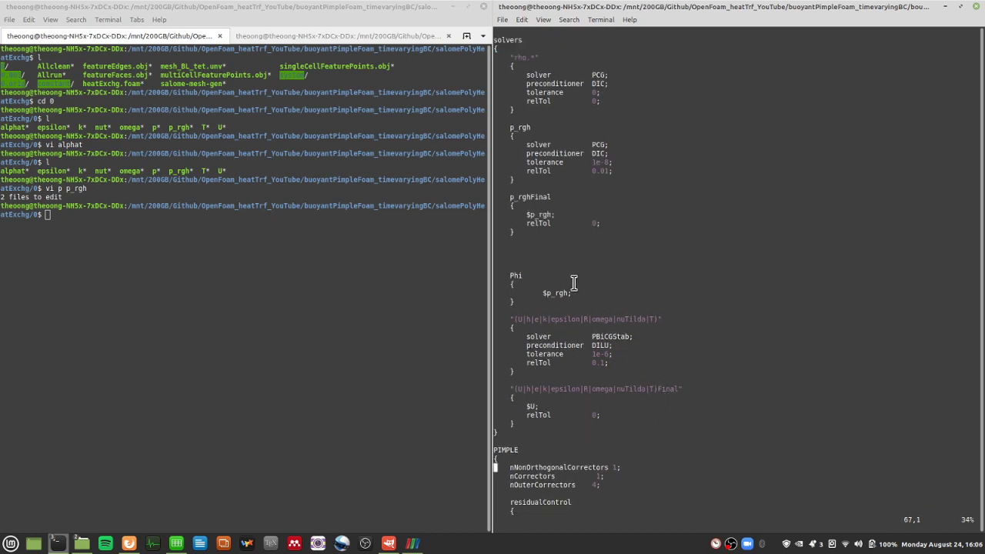
Review the solver settings, PIMPLE controls and relaxationFactors down to the end of fvSolution
{"action": "left_click_drag", "start_coordinate": [572, 291], "coordinate": [592, 342]}
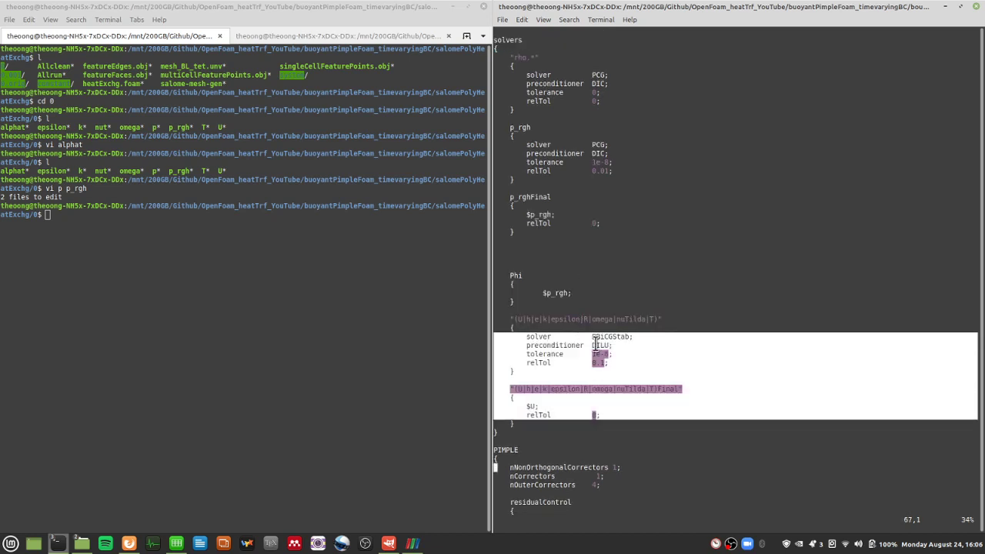
{"action": "scroll", "coordinate": [609, 370], "scroll_direction": "down", "scroll_amount": 10}
{"action": "left_click_drag", "start_coordinate": [690, 459], "coordinate": [702, 439]}
{"action": "left_click", "coordinate": [721, 431]}
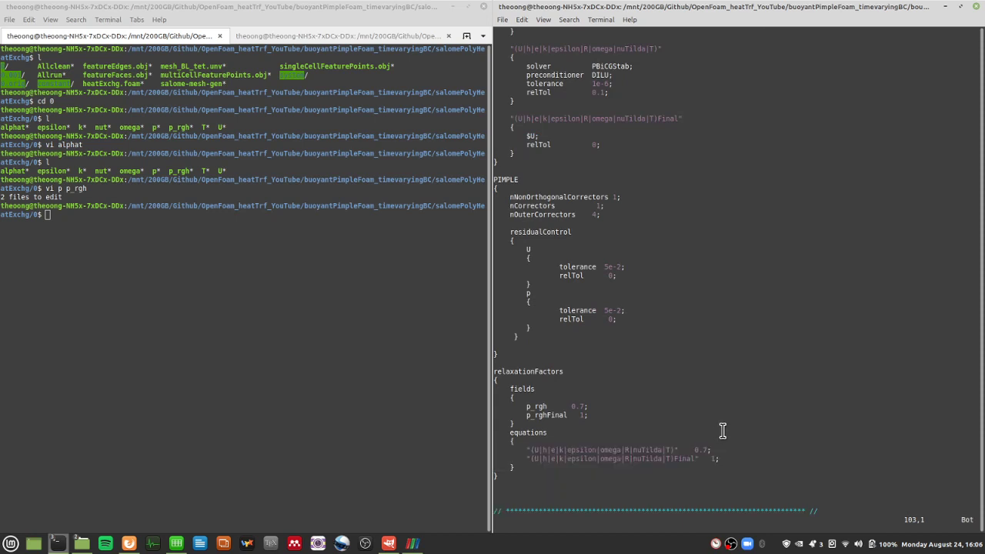
Quit fvSolution and open system/fvSchemes of the Boussinesq case in vi
{"action": "type", "text": ":q"}
{"action": "key", "text": "Return"}
{"action": "type", "text": "vi system/f"}
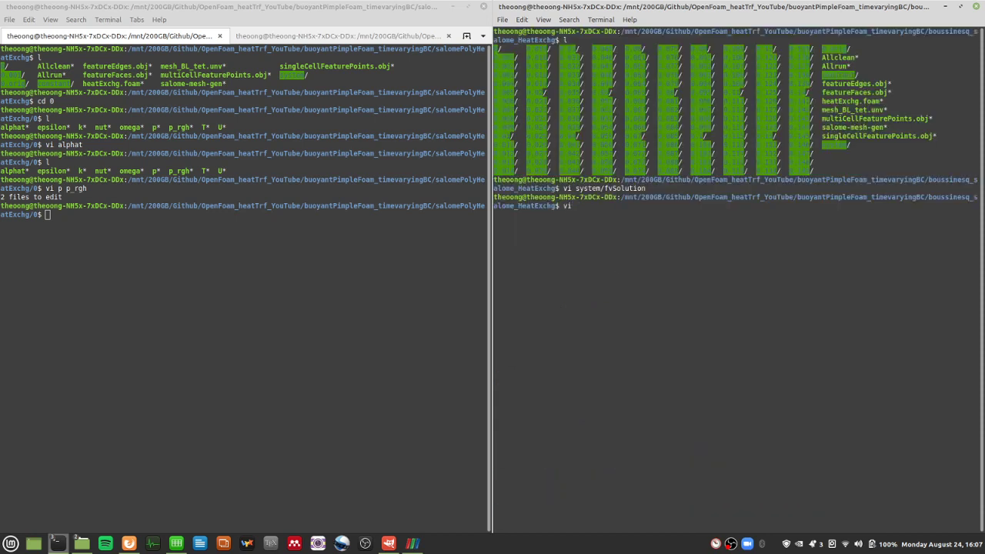
{"action": "type", "text": "vSchemes"}
{"action": "key", "text": "Return"}
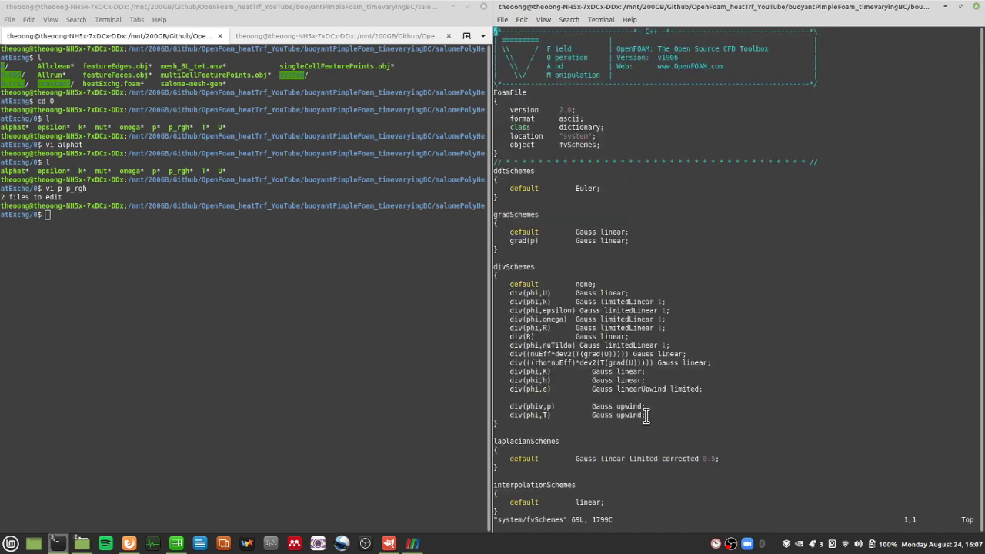
Examine the div(phiv,p) and div(phi,T) entries under divSchemes and look through the remaining schemes in fvSchemes
{"action": "left_click_drag", "start_coordinate": [647, 415], "coordinate": [495, 407]}
{"action": "left_click", "coordinate": [543, 408]}
{"action": "double_click", "coordinate": [537, 416]}
{"action": "left_click_drag", "start_coordinate": [591, 416], "coordinate": [647, 416]}
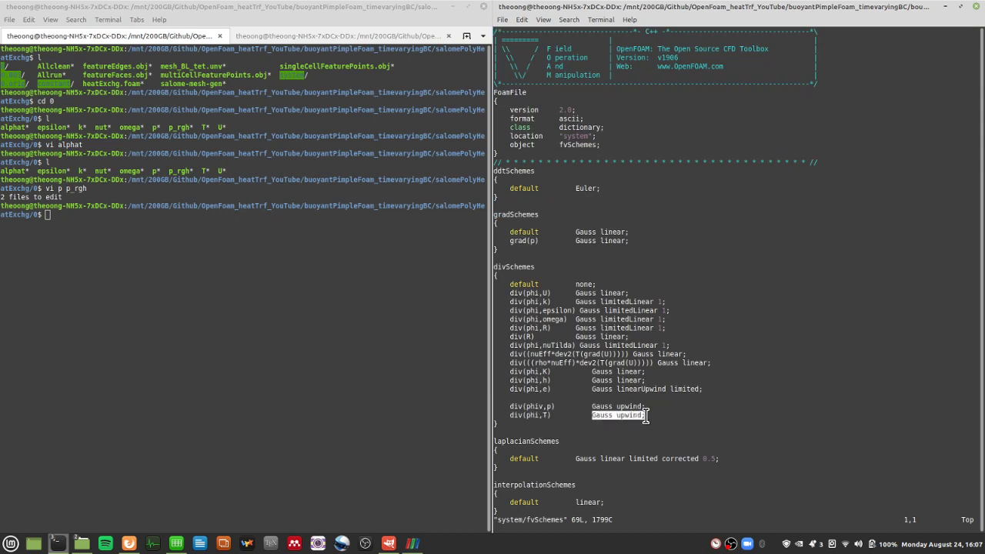
{"action": "left_click", "coordinate": [654, 415]}
{"action": "triple_click", "coordinate": [654, 416]}
{"action": "left_click", "coordinate": [812, 400]}
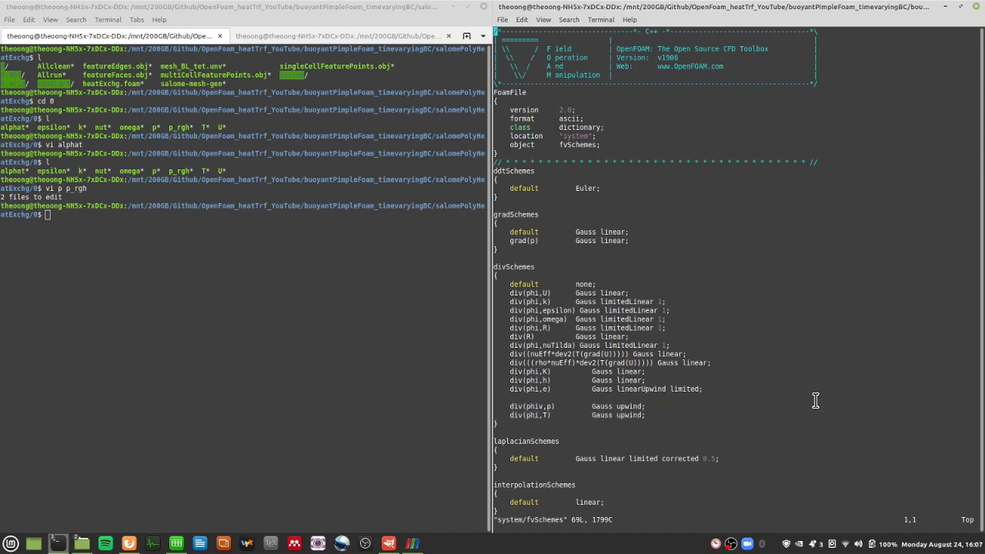
{"action": "scroll", "coordinate": [814, 405], "scroll_direction": "down", "scroll_amount": 10}
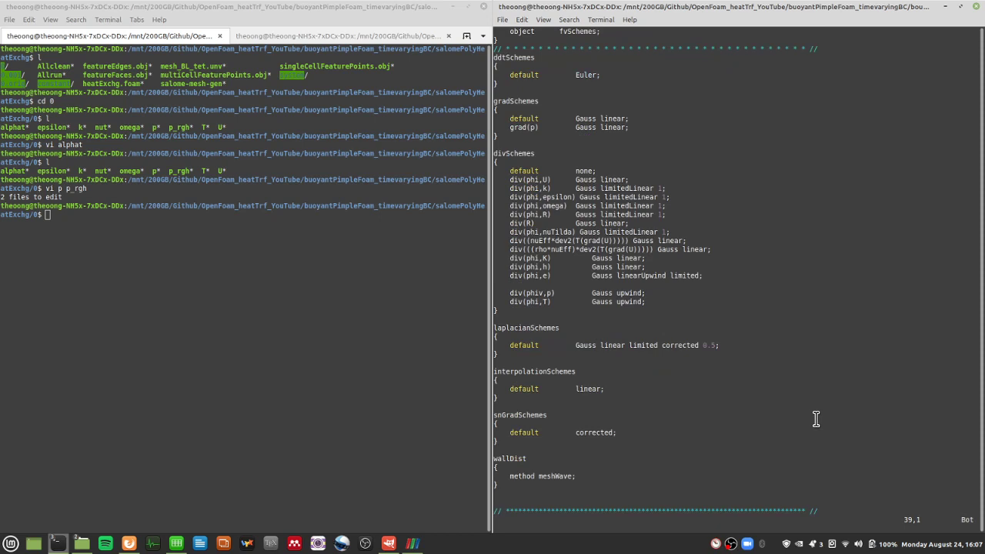
Quit fvSchemes, list the case and constant directories, and open constant/transportProperties in vi
{"action": "type", "text": ":q"}
{"action": "key", "text": "Return"}
{"action": "type", "text": "l"}
{"action": "key", "text": "Return"}
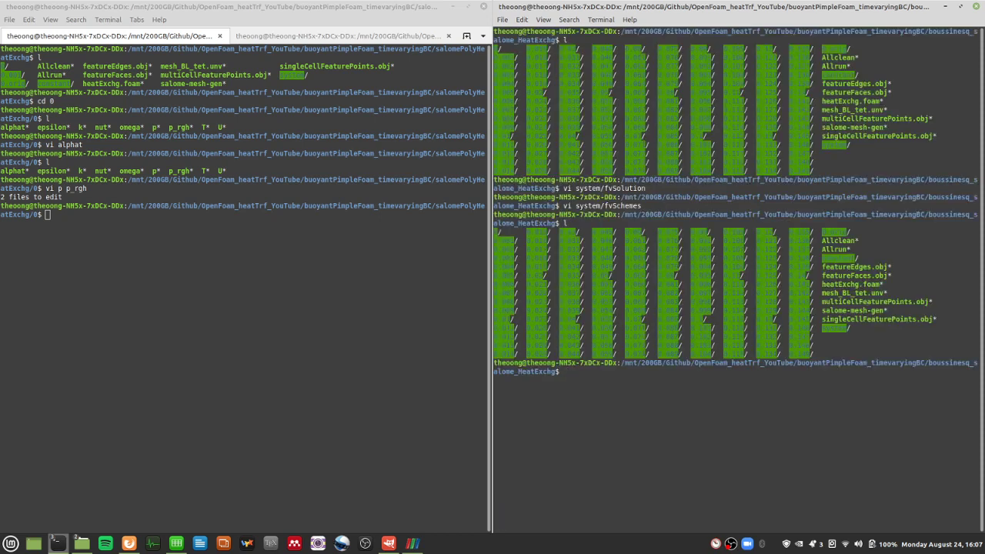
{"action": "type", "text": "vi constant/"}
{"action": "key", "text": "Tab"}
{"action": "key", "text": "Tab"}
{"action": "type", "text": "tra"}
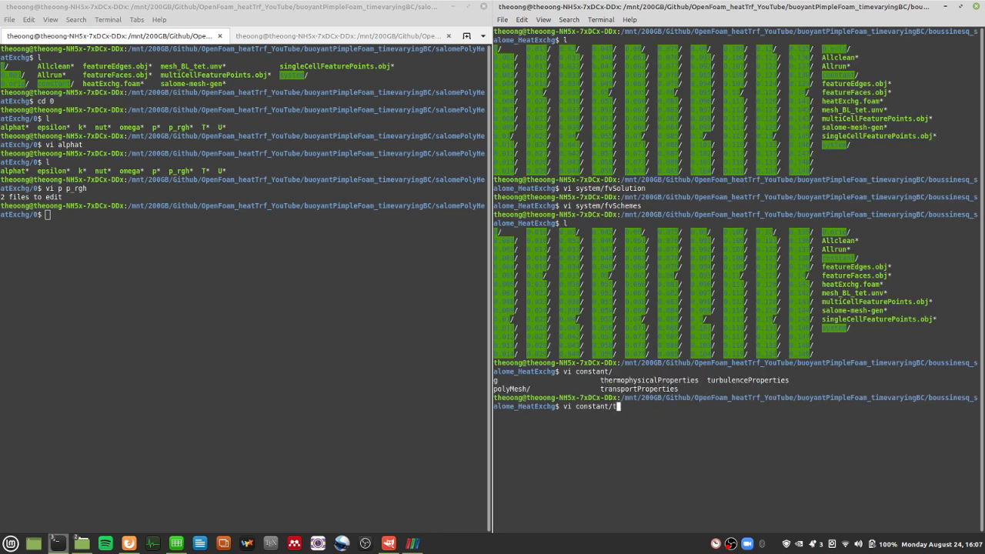
{"action": "key", "text": "Tab"}
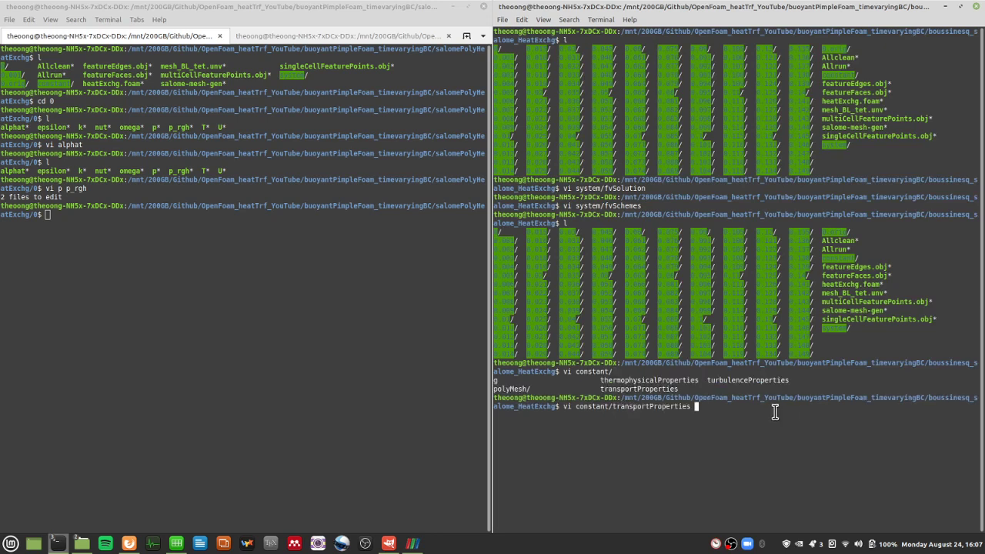
{"action": "left_click_drag", "start_coordinate": [607, 383], "coordinate": [686, 382]}
{"action": "left_click", "coordinate": [695, 424]}
{"action": "key", "text": "Return"}
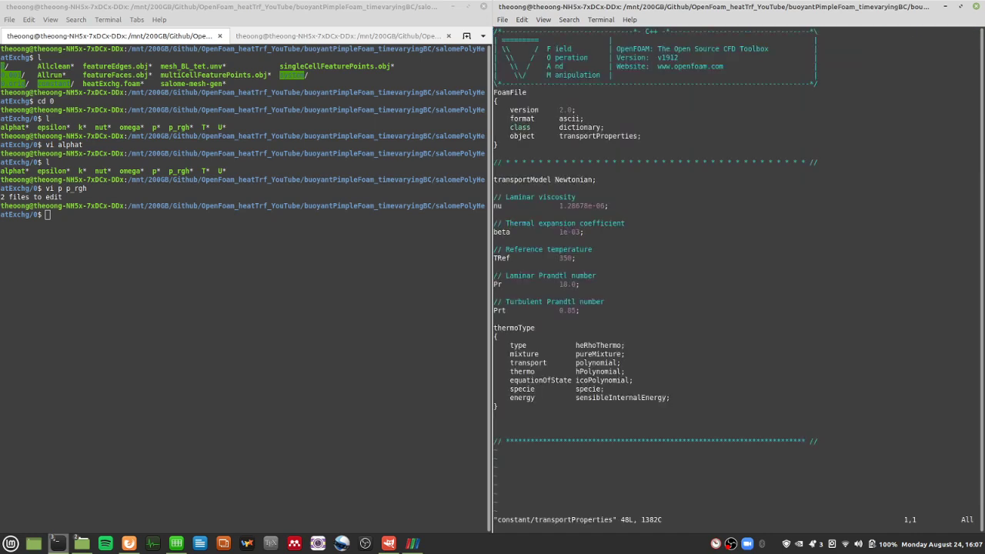
Examine the laminar viscosity nu, thermal expansion coefficient beta and reference temperature TRef entries in transportProperties
{"action": "left_click_drag", "start_coordinate": [674, 399], "coordinate": [575, 209]}
{"action": "left_click", "coordinate": [625, 199]}
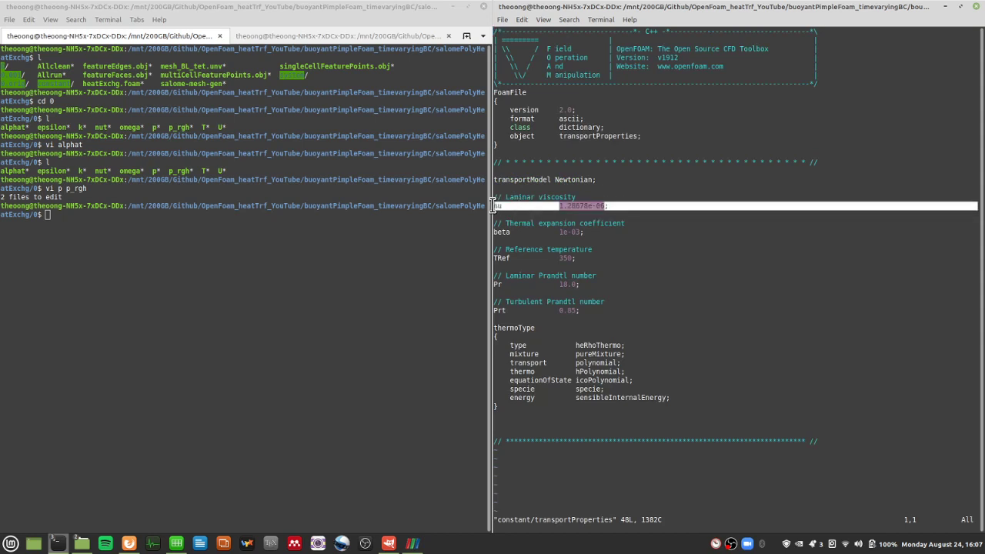
{"action": "left_click", "coordinate": [558, 250]}
{"action": "left_click_drag", "start_coordinate": [601, 254], "coordinate": [489, 232]}
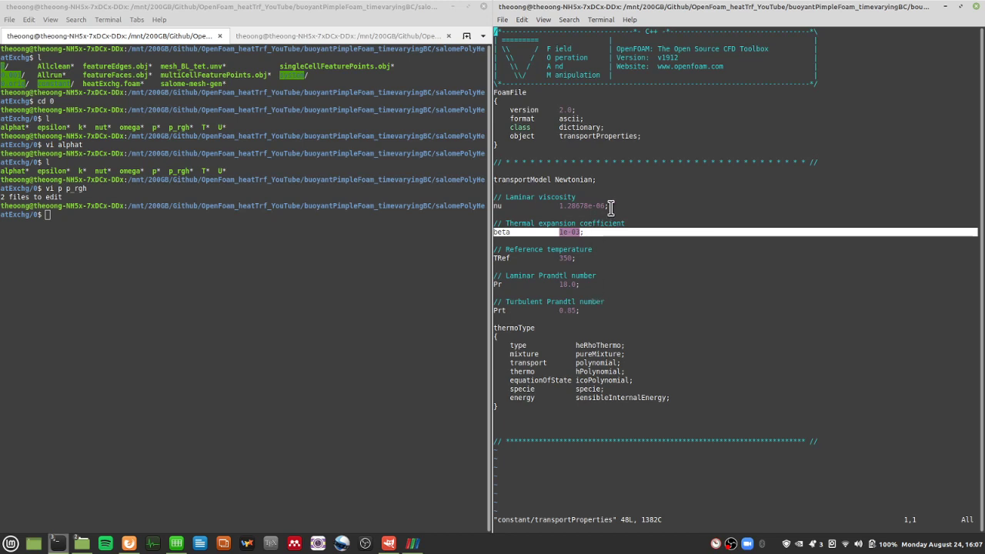
{"action": "left_click_drag", "start_coordinate": [609, 206], "coordinate": [497, 206]}
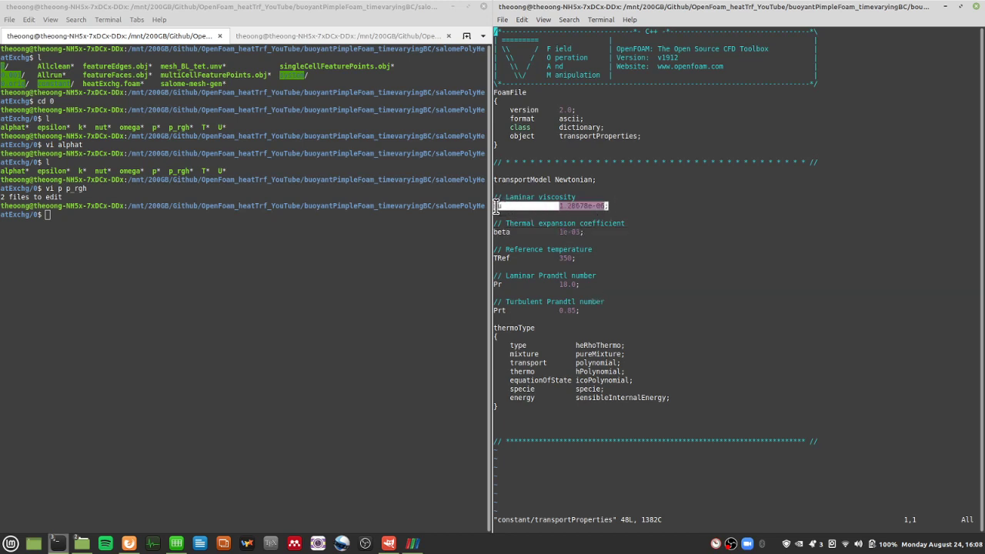
{"action": "left_click", "coordinate": [554, 240]}
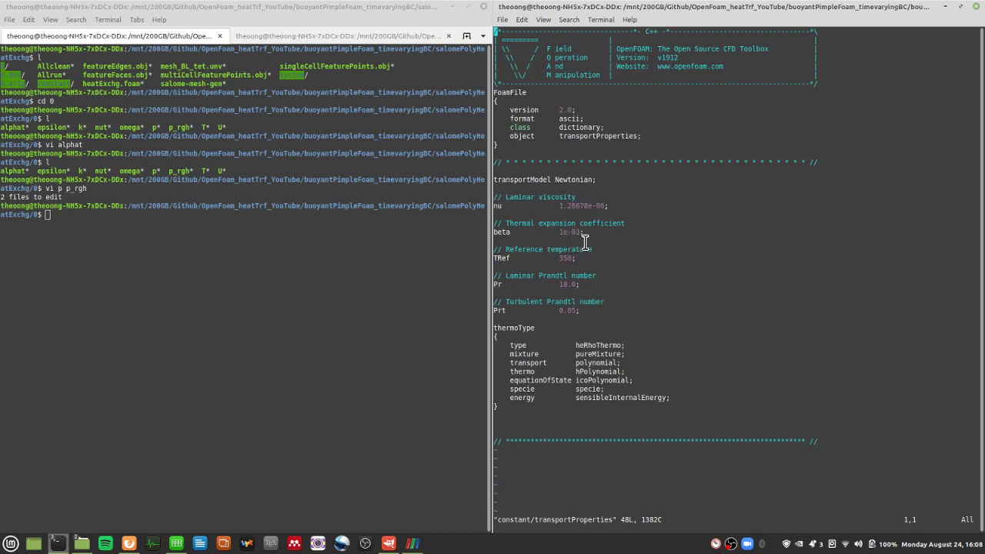
{"action": "left_click_drag", "start_coordinate": [583, 232], "coordinate": [494, 224]}
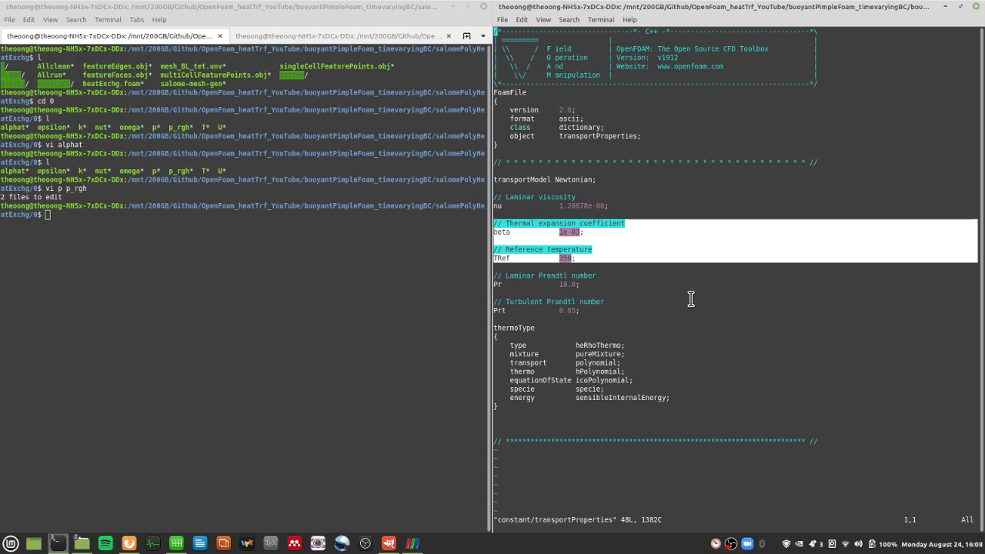
Examine the thermoType block and the laminar and turbulent Prandtl number entries in transportProperties
{"action": "left_click_drag", "start_coordinate": [632, 403], "coordinate": [501, 328]}
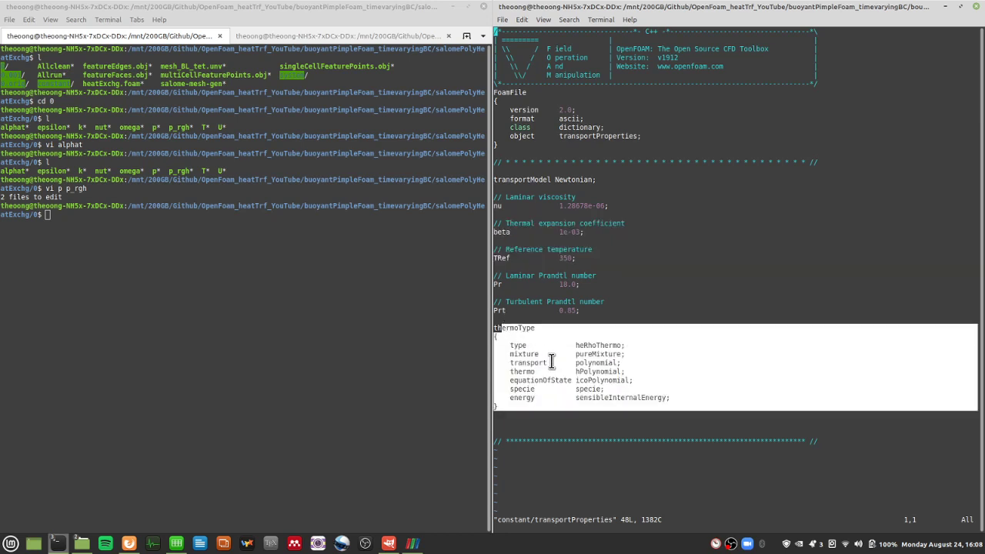
{"action": "left_click", "coordinate": [614, 358]}
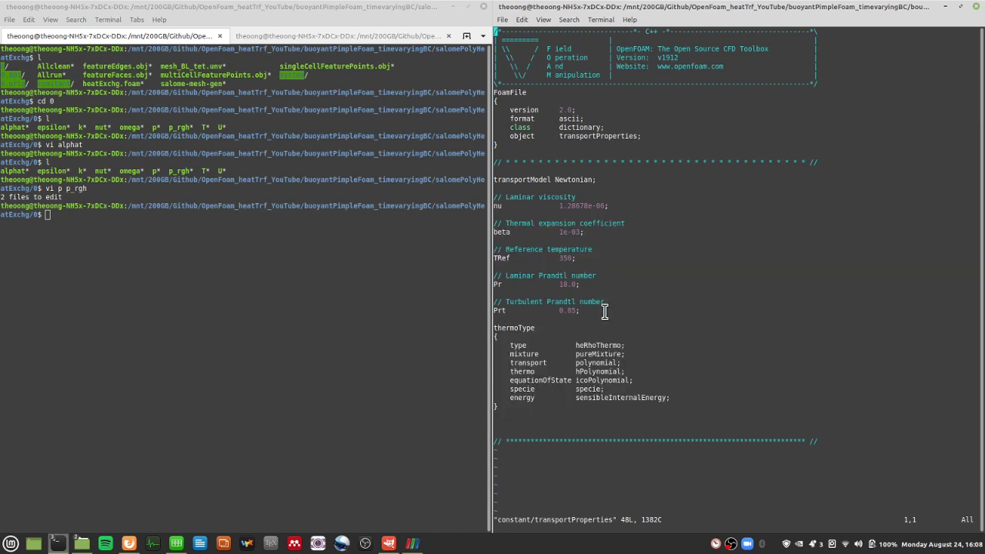
{"action": "left_click_drag", "start_coordinate": [604, 312], "coordinate": [490, 276]}
{"action": "left_click", "coordinate": [560, 311]}
{"action": "left_click_drag", "start_coordinate": [581, 285], "coordinate": [497, 282]}
{"action": "left_click", "coordinate": [596, 297]}
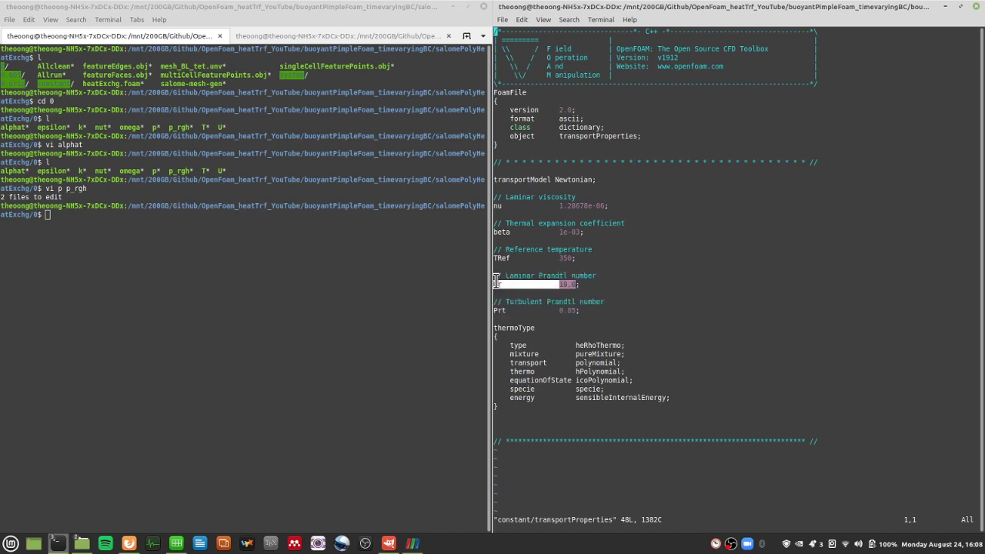
{"action": "left_click_drag", "start_coordinate": [601, 312], "coordinate": [541, 284]}
{"action": "left_click", "coordinate": [598, 329]}
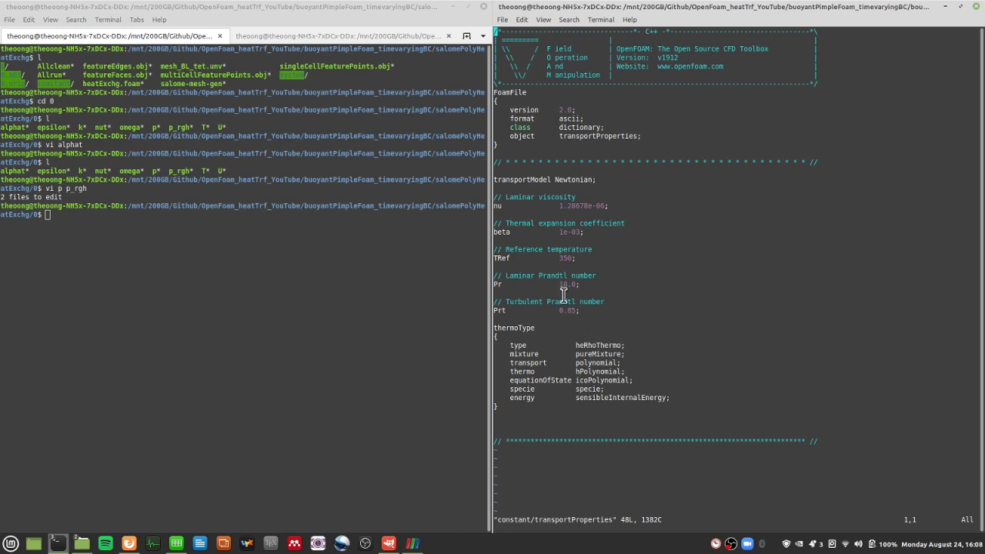
{"action": "left_click_drag", "start_coordinate": [557, 270], "coordinate": [580, 286]}
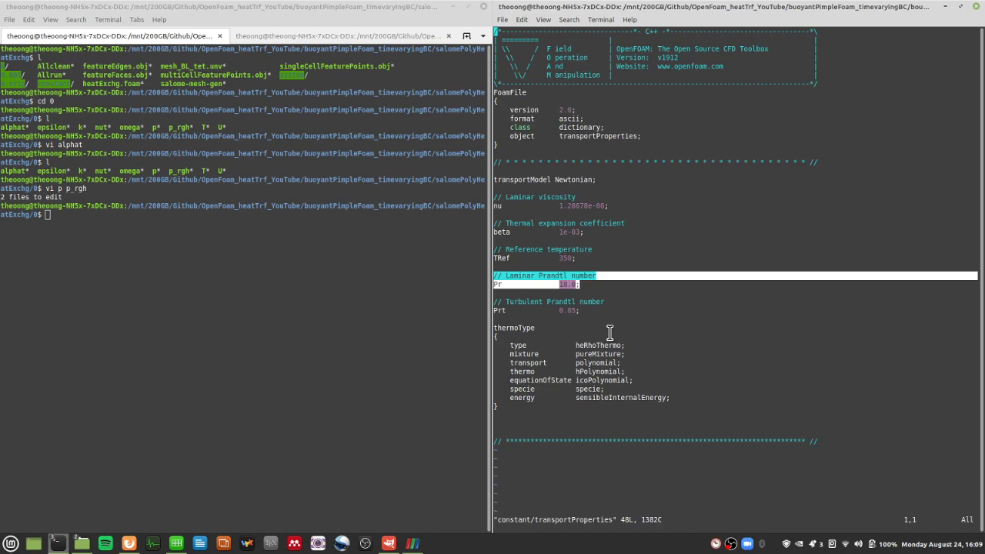
Quit transportProperties and switch to Firefox to view the ResearchGate paper on convective heat transfer in turbulent jet impingement
{"action": "type", "text": ":q"}
{"action": "key", "text": "Return"}
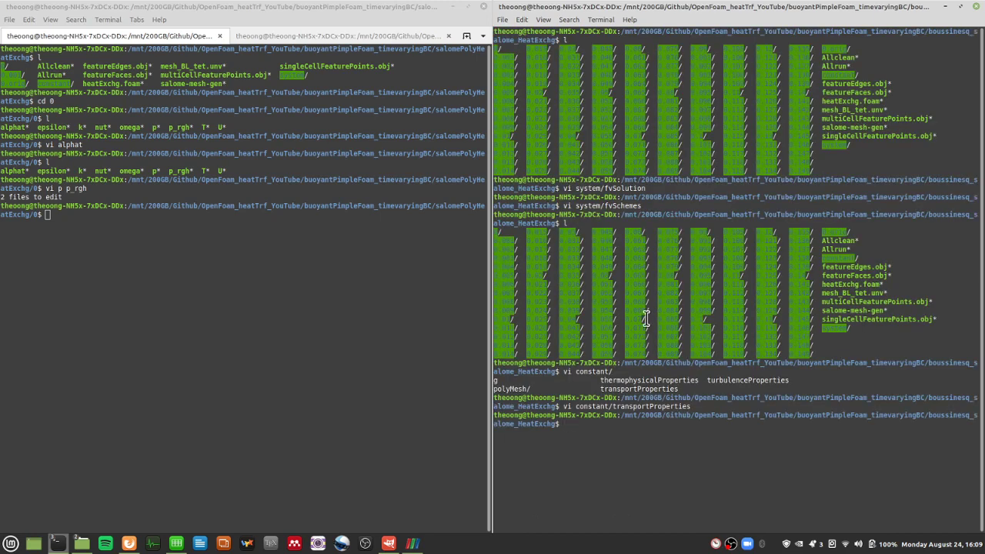
{"action": "left_click_drag", "start_coordinate": [787, 357], "coordinate": [819, 358]}
{"action": "left_click", "coordinate": [128, 544]}
{"action": "left_click", "coordinate": [231, 39]}
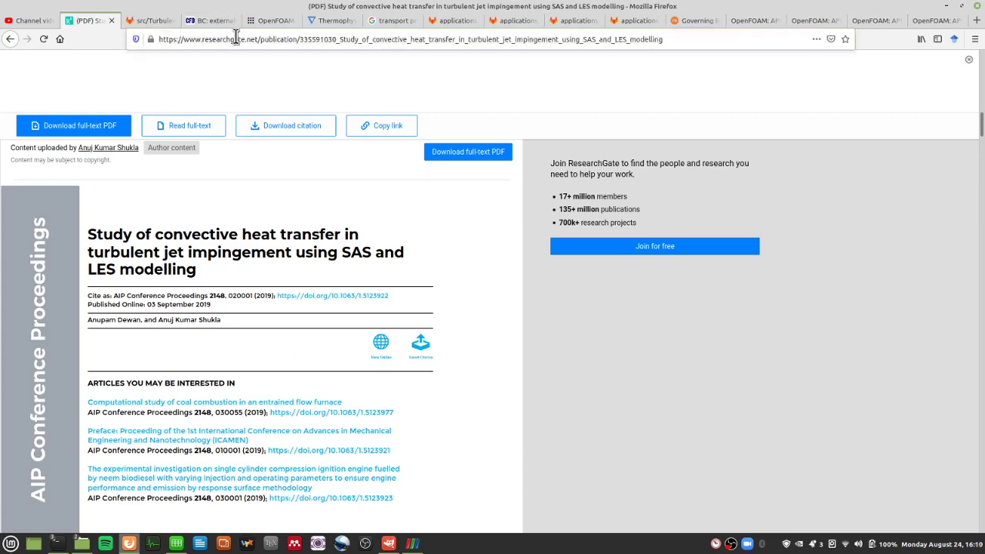
{"action": "scroll", "coordinate": [277, 301], "scroll_direction": "down", "scroll_amount": 5}
{"action": "scroll", "coordinate": [279, 308], "scroll_direction": "up", "scroll_amount": 5}
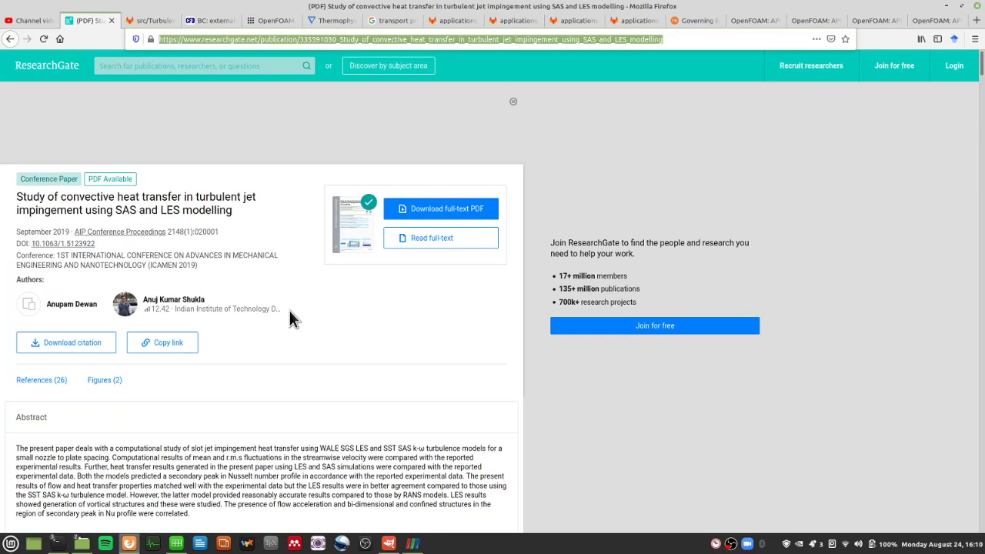